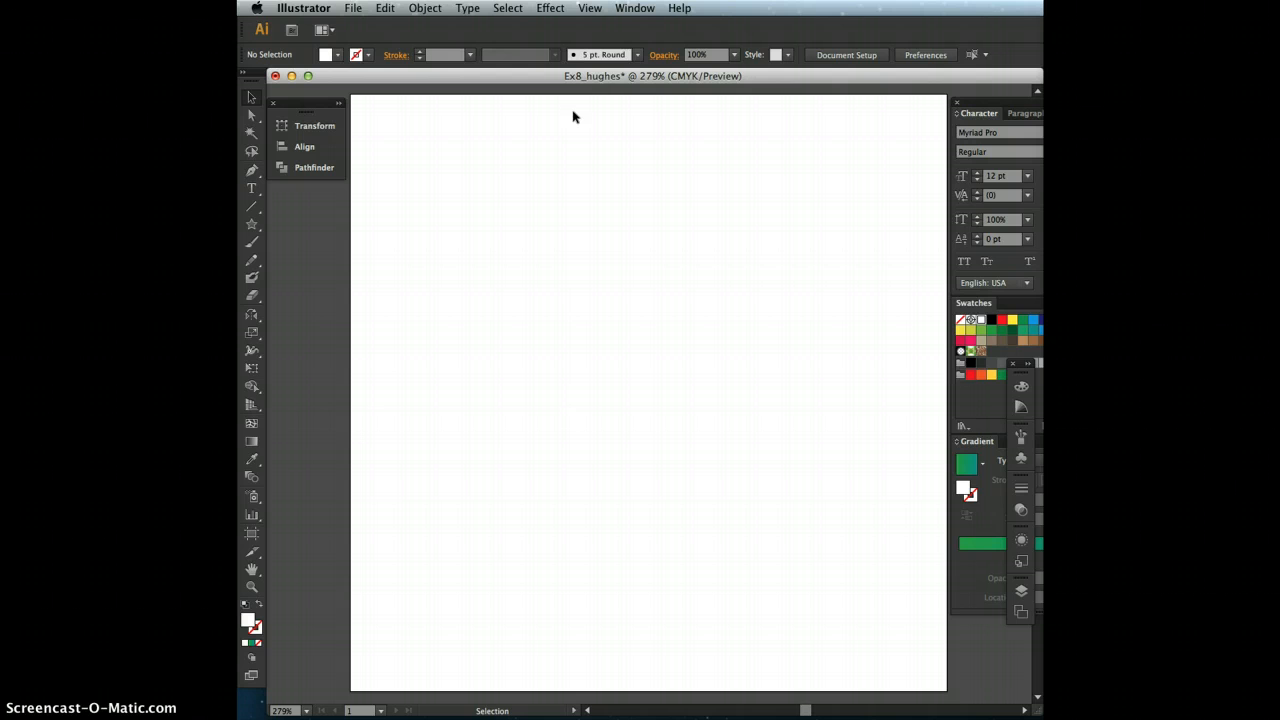
pyautogui.click(353, 8)
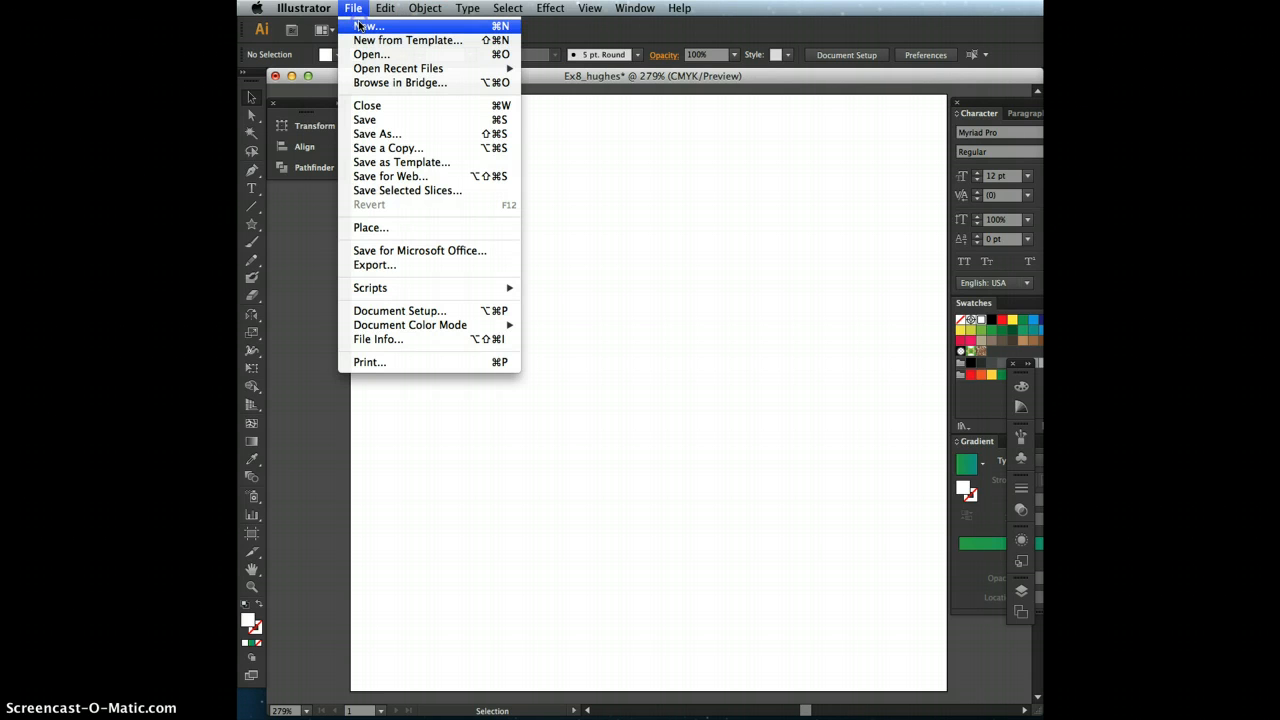
pyautogui.click(360, 25)
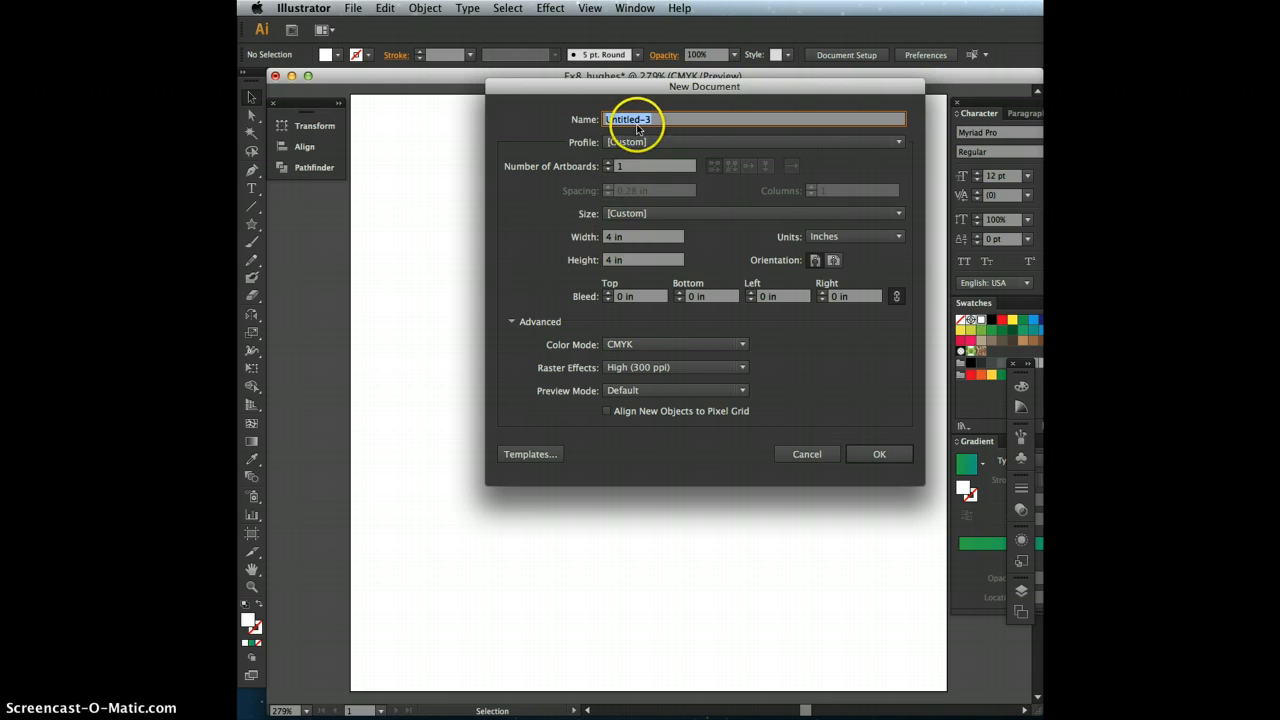
pyautogui.write('Ex8_hughes')
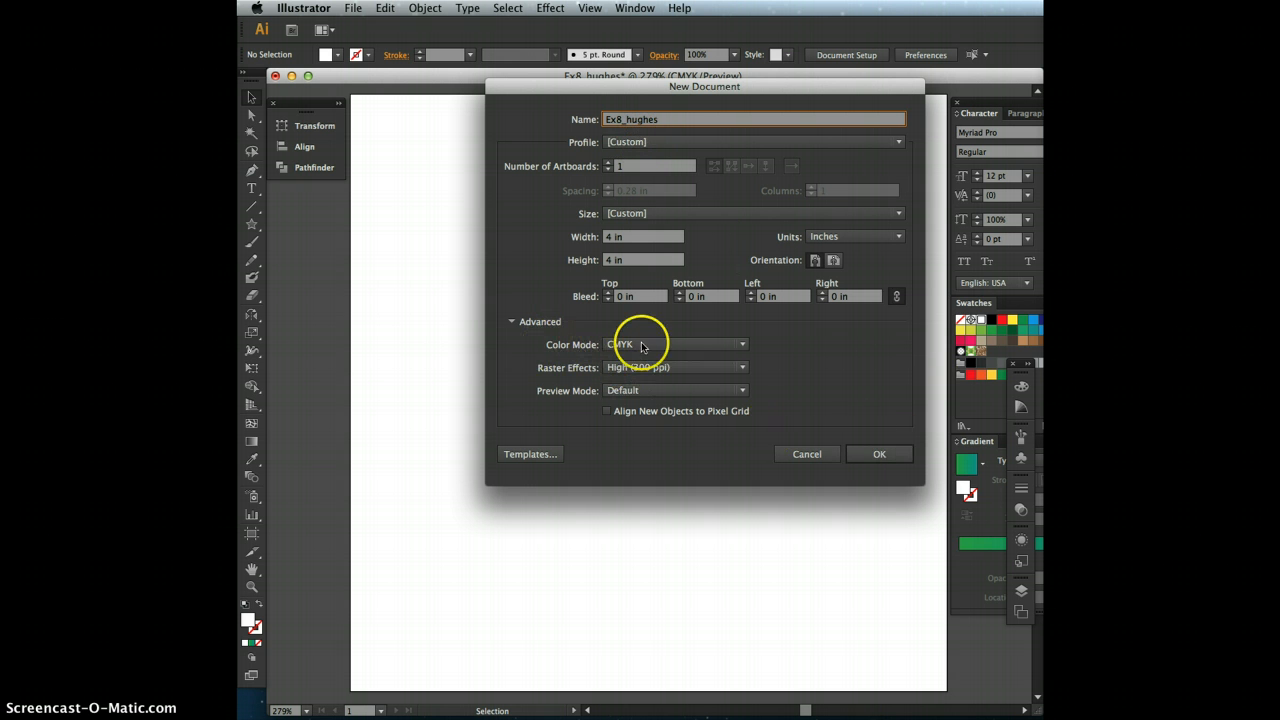
pyautogui.click(817, 456)
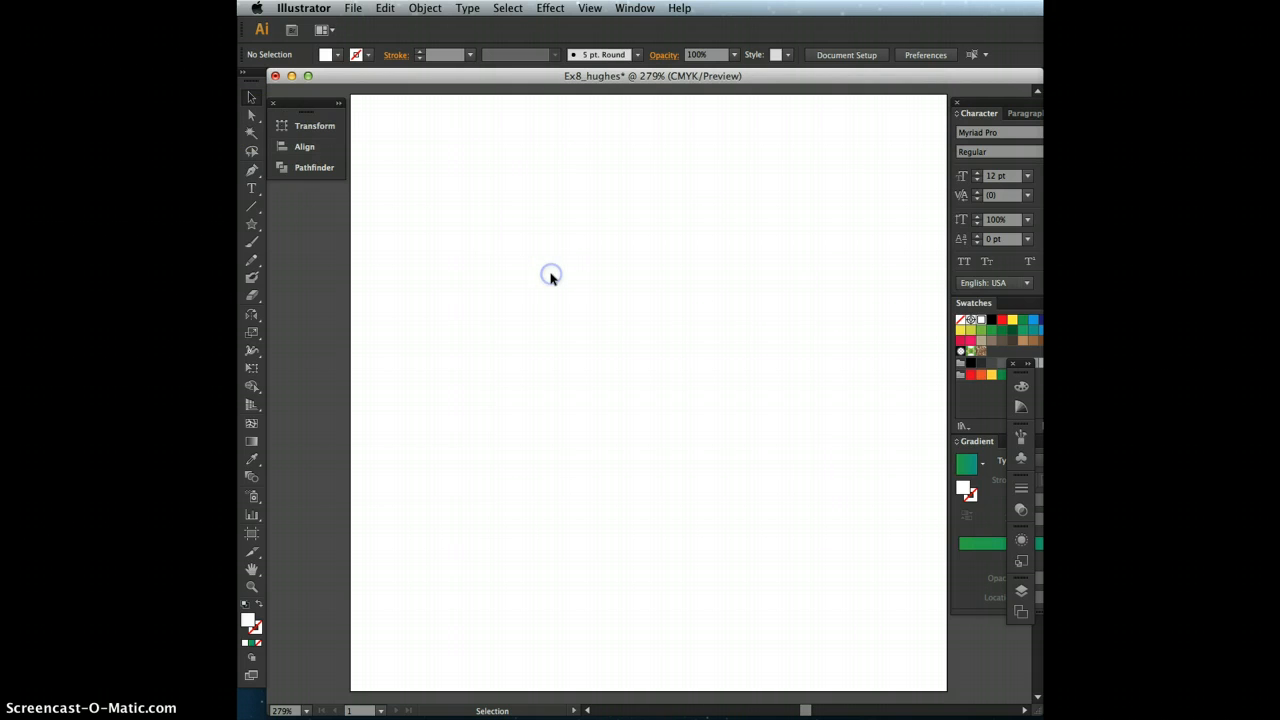
# Save the document to the Desktop as an Adobe Illustrator (ai) file in Illustrator CS6 version under its existing file name
pyautogui.press('super+shift+s')
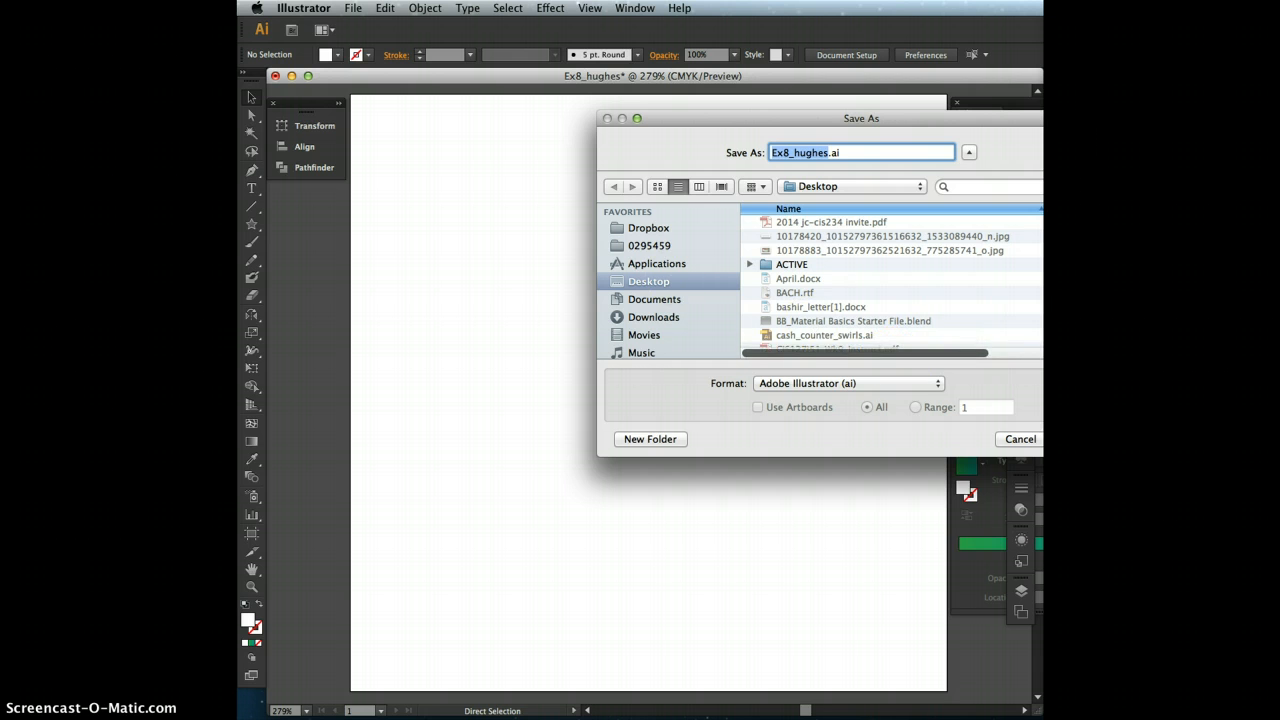
pyautogui.press('Return')
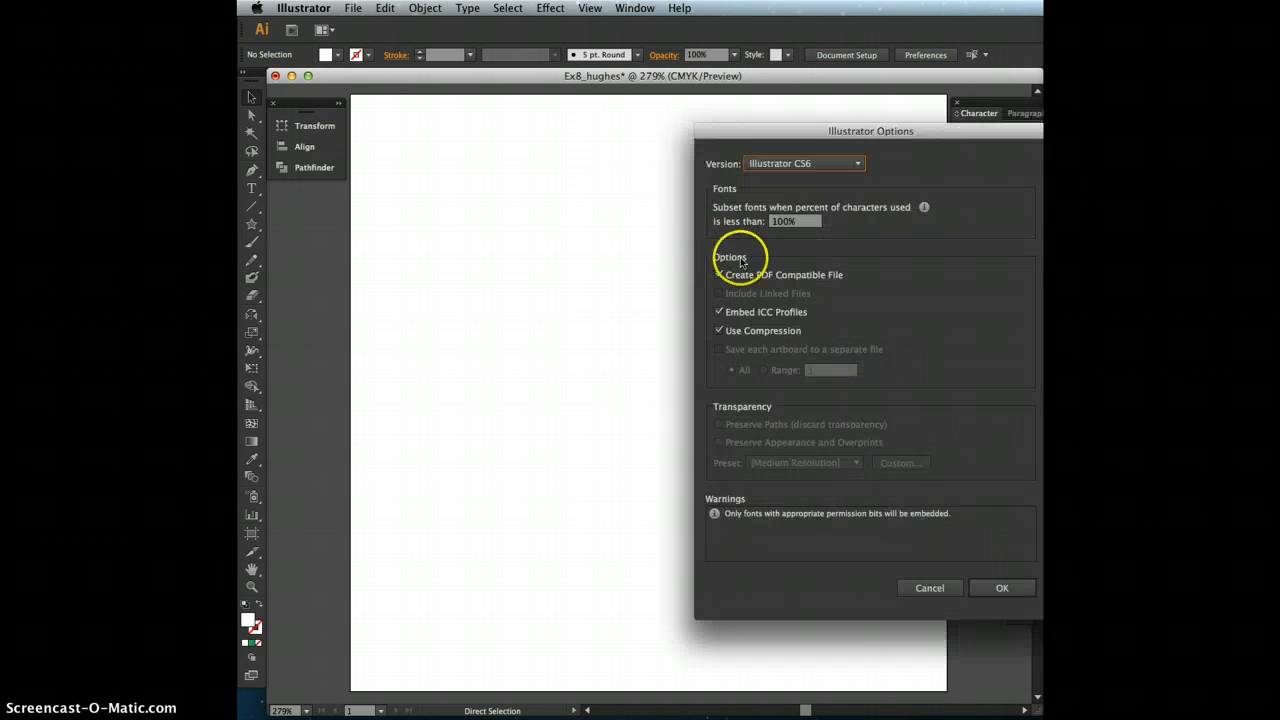
pyautogui.click(1000, 592)
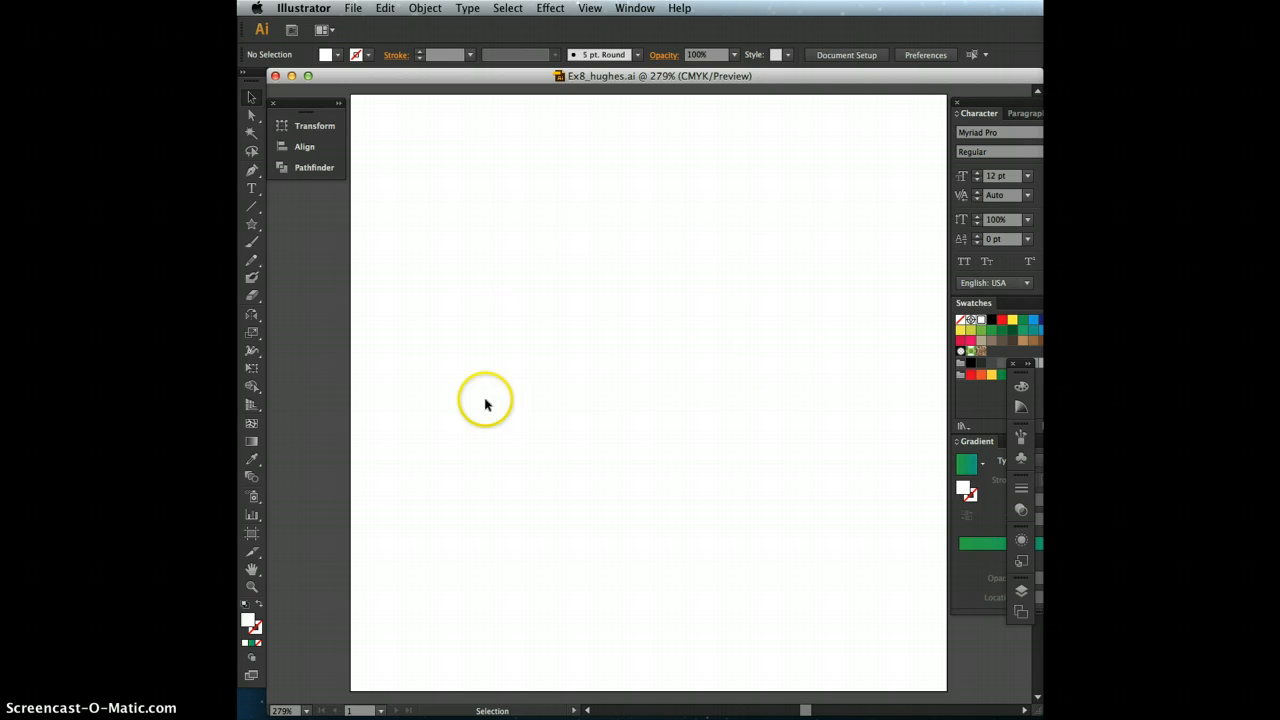
# Draw a tilted hexagon in the upper-left part of the artboard with the Polygon tool, and delete it
pyautogui.click(252, 226)
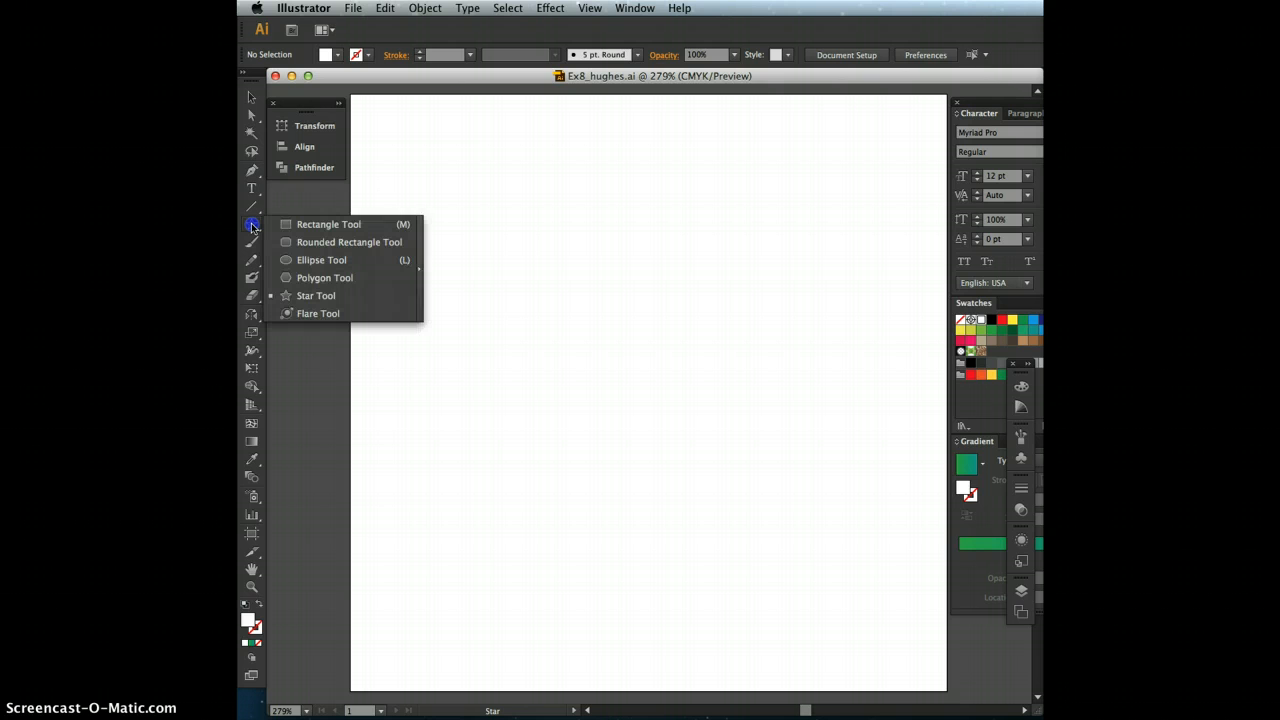
pyautogui.click(328, 297)
pyautogui.click(328, 278)
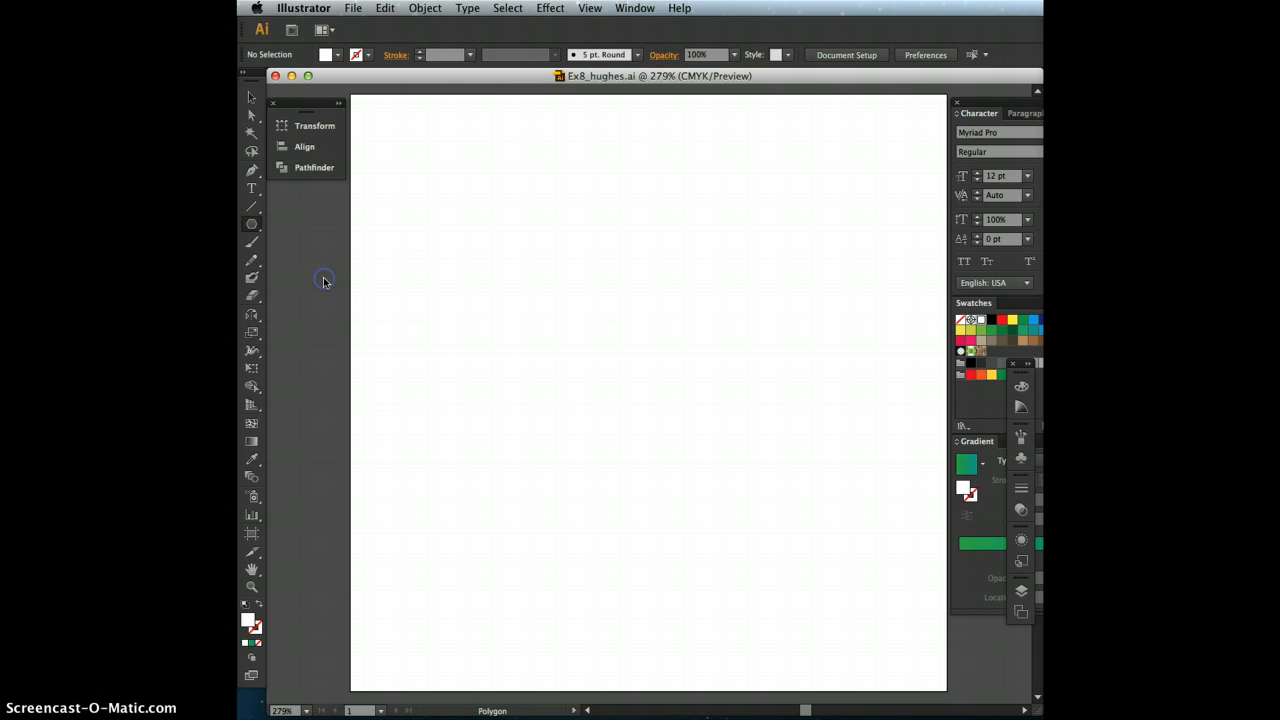
pyautogui.moveTo(546, 263); pyautogui.dragTo(611, 340)
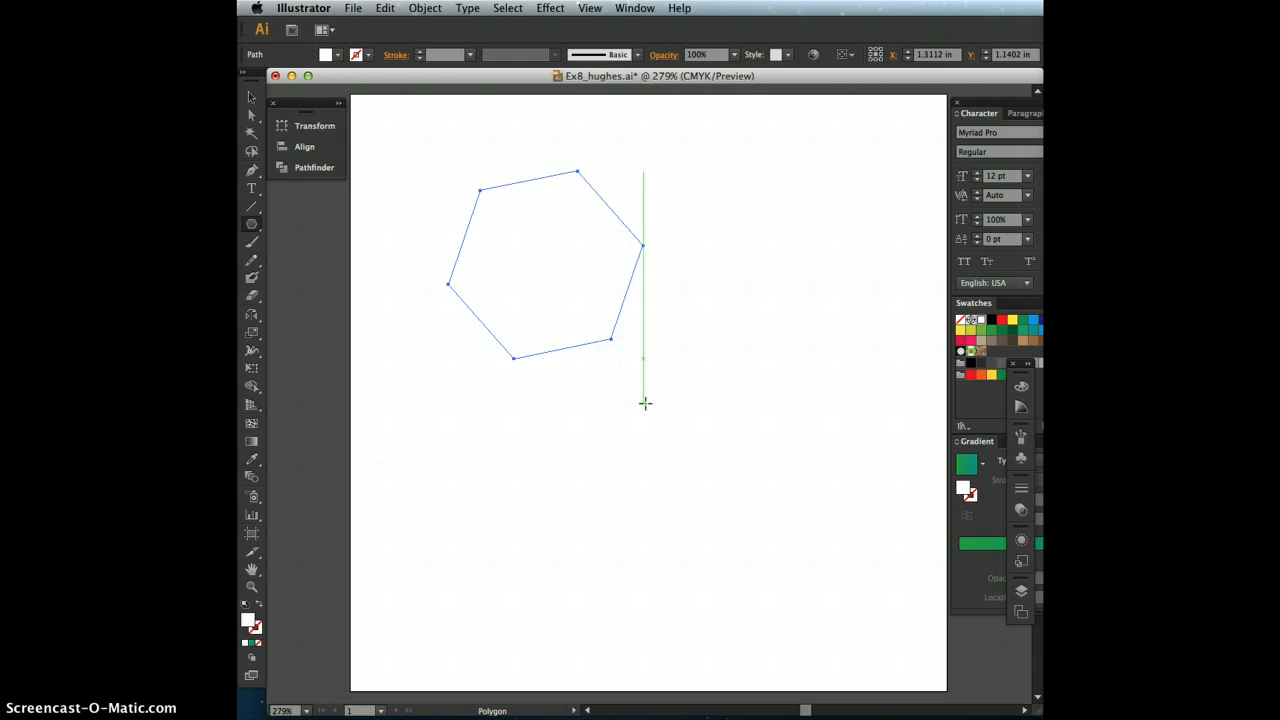
pyautogui.click(250, 97)
pyautogui.click(600, 220)
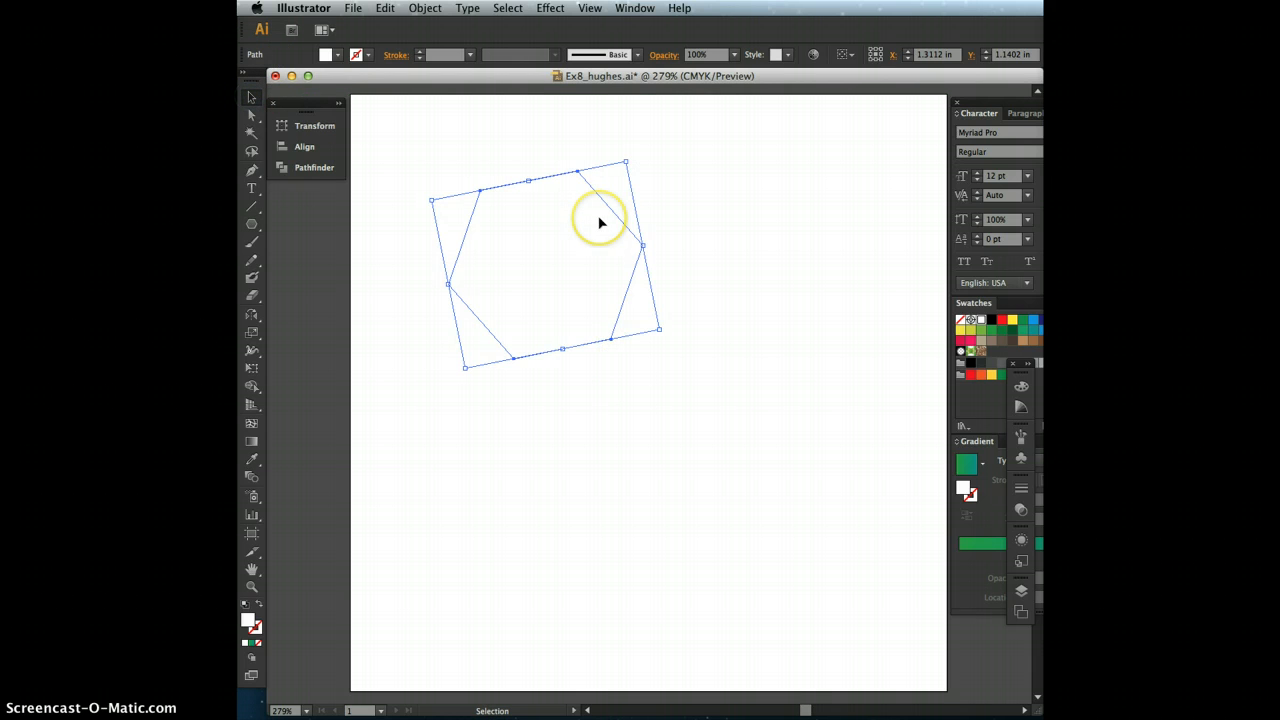
pyautogui.press('Delete')
# Paste the copied lightbulb group near the artboard's centre and scale it down proportionally to about two-thirds of its size
pyautogui.click(779, 356)
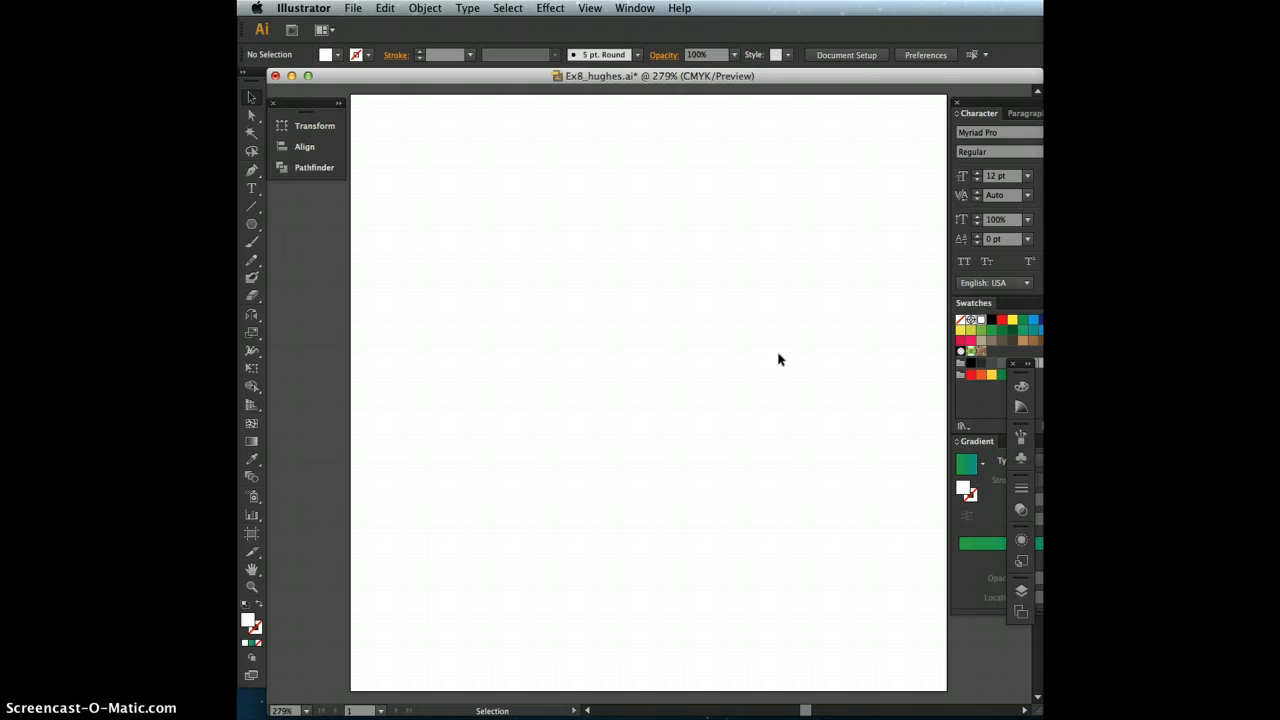
pyautogui.click(703, 342)
pyautogui.press('super+v')
pyautogui.click(712, 345)
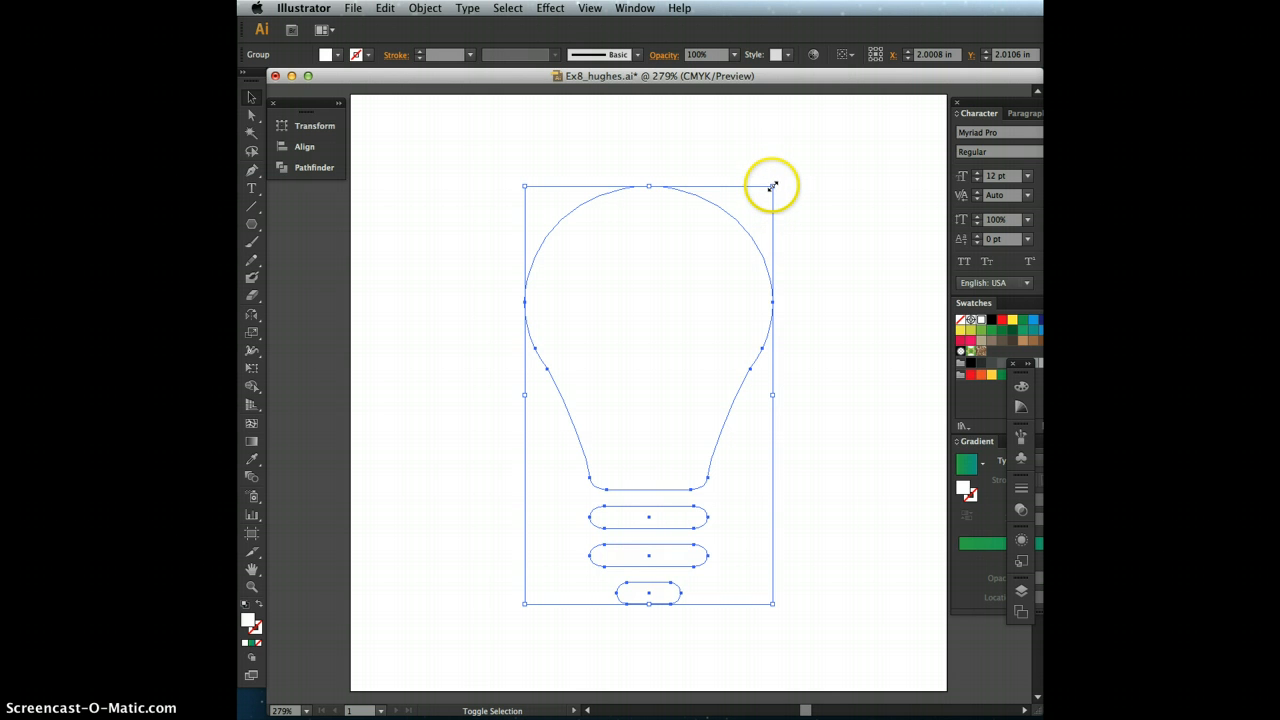
pyautogui.moveTo(772, 186); pyautogui.dragTo(697, 257)
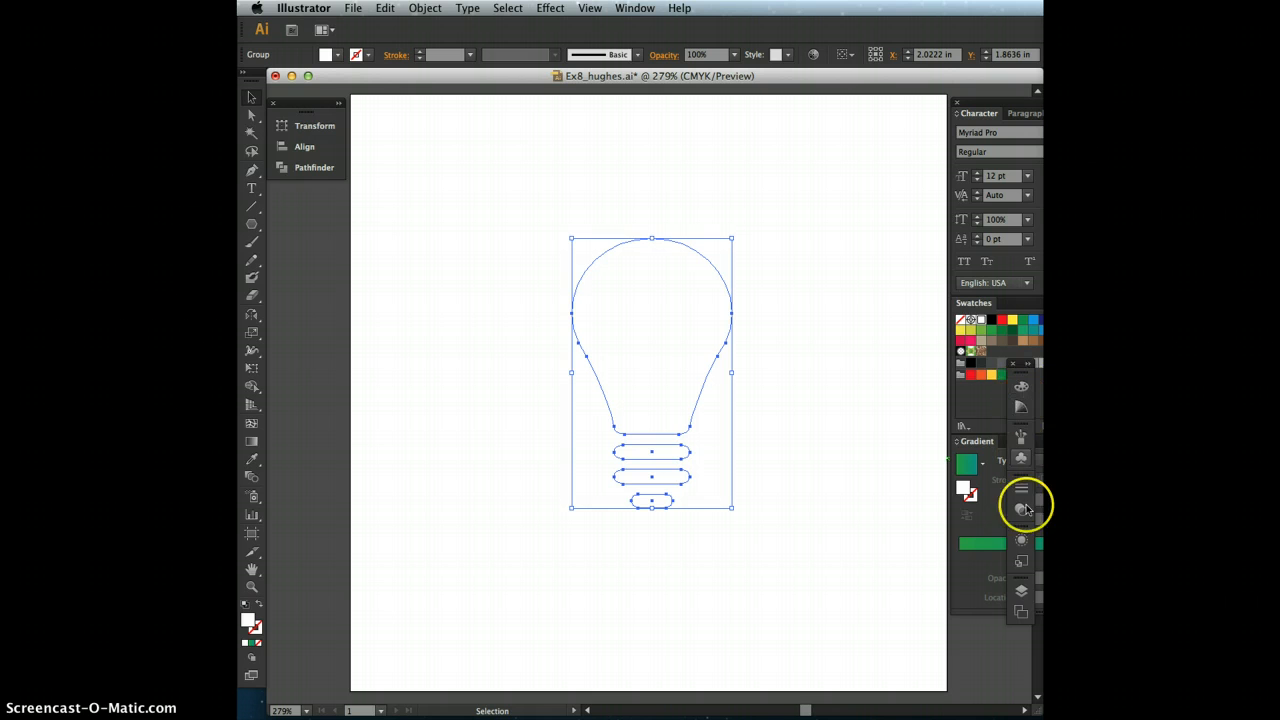
# Rename Layer 1, which holds the lightbulb artwork, as Lightbulb
pyautogui.click(1021, 597)
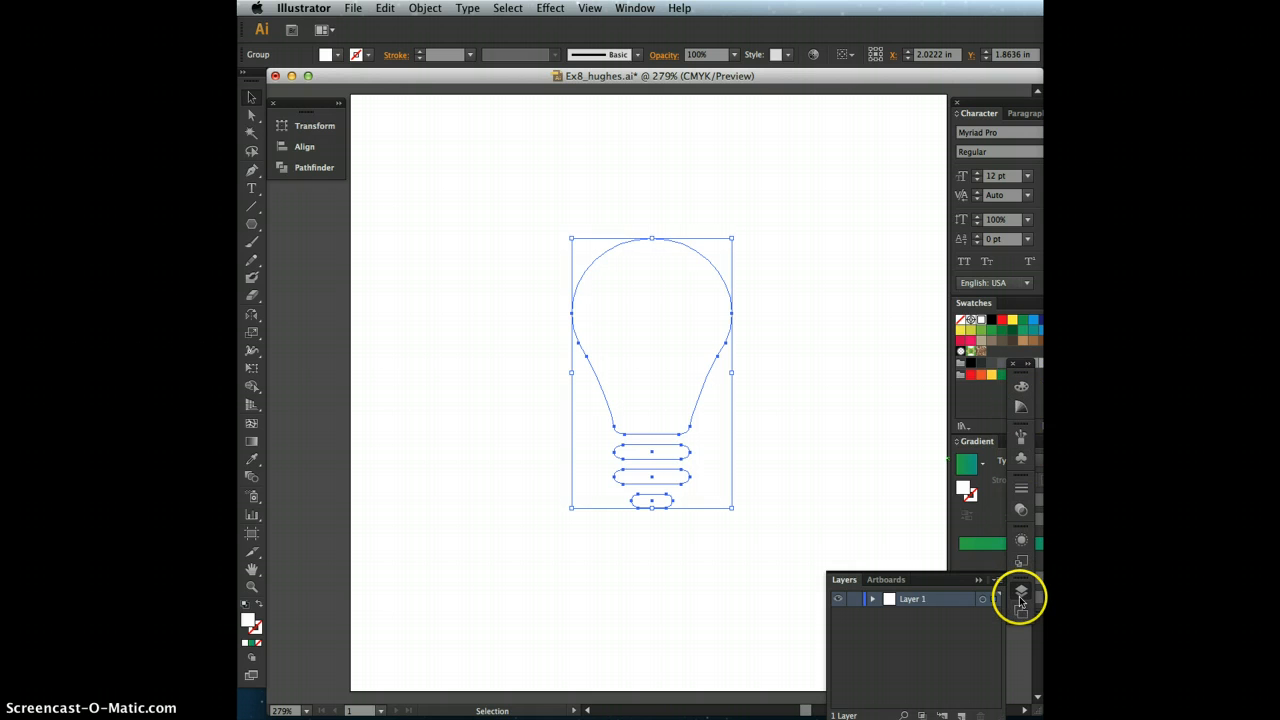
pyautogui.doubleClick(912, 601)
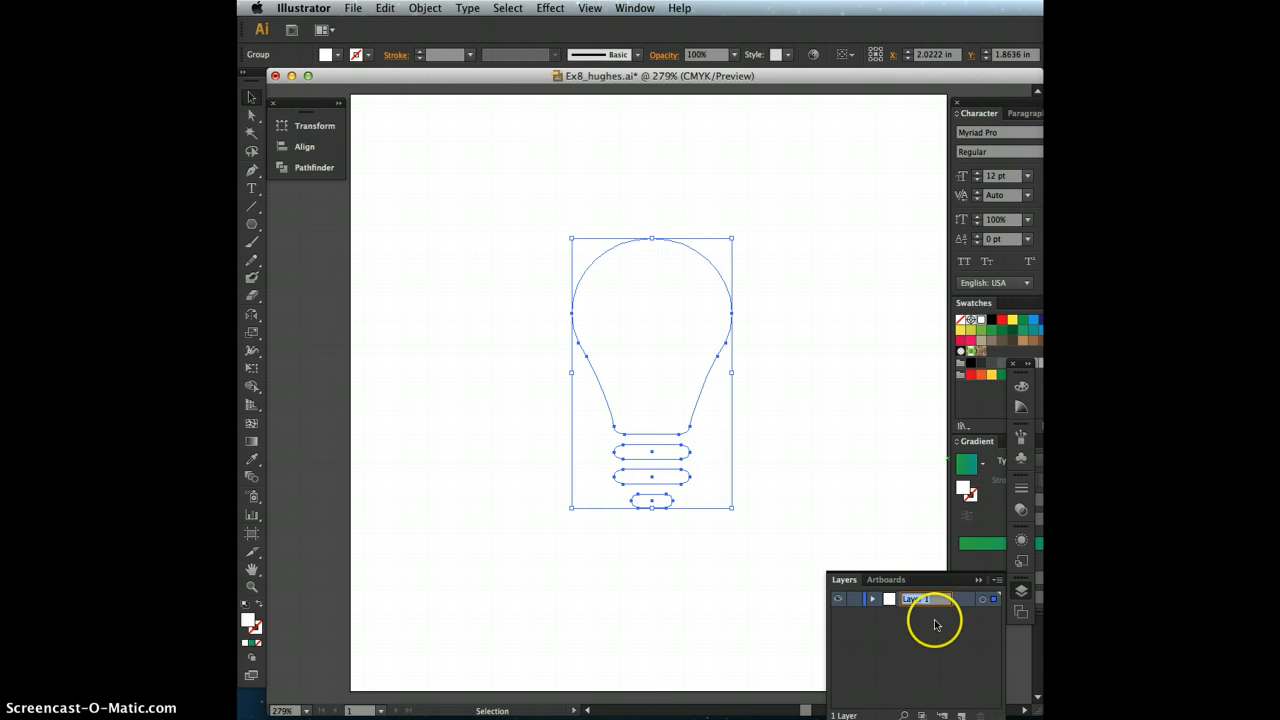
pyautogui.write('Lightbulb')
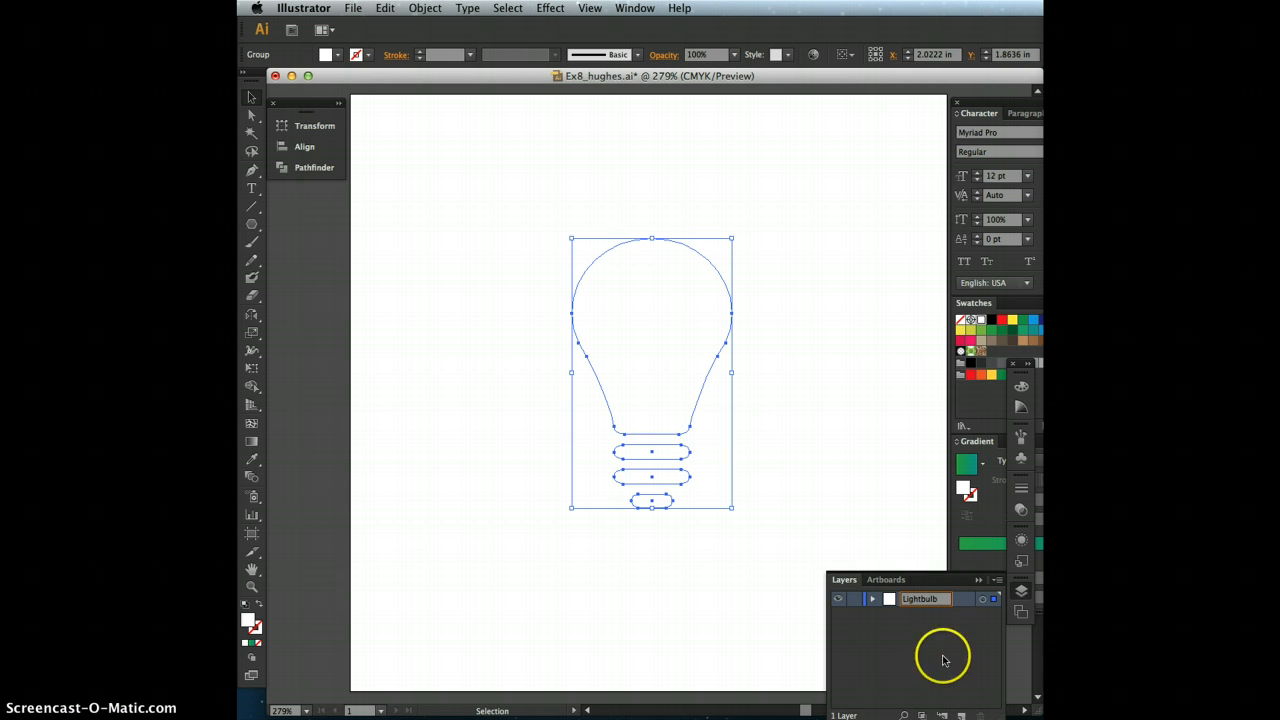
pyautogui.click(898, 643)
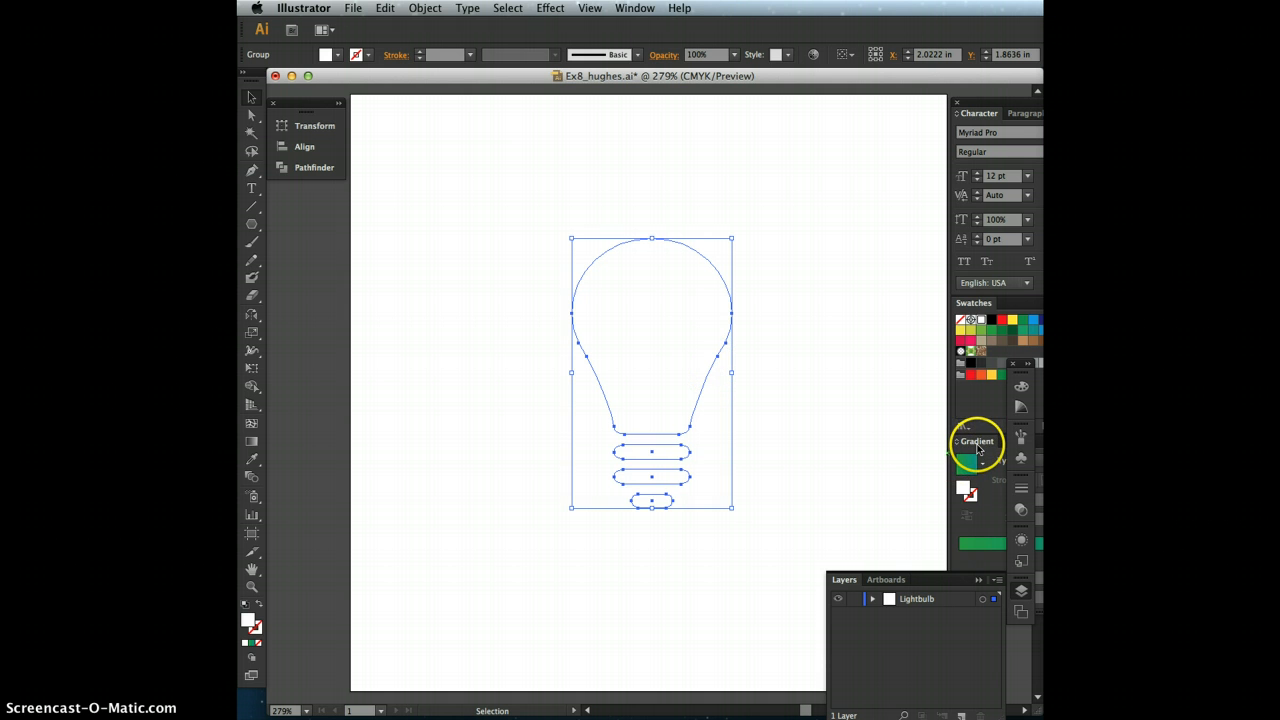
# Create a new layer named Text with the Light Red layer colour above the Lightbulb layer
pyautogui.click(994, 580)
pyautogui.click(1030, 368)
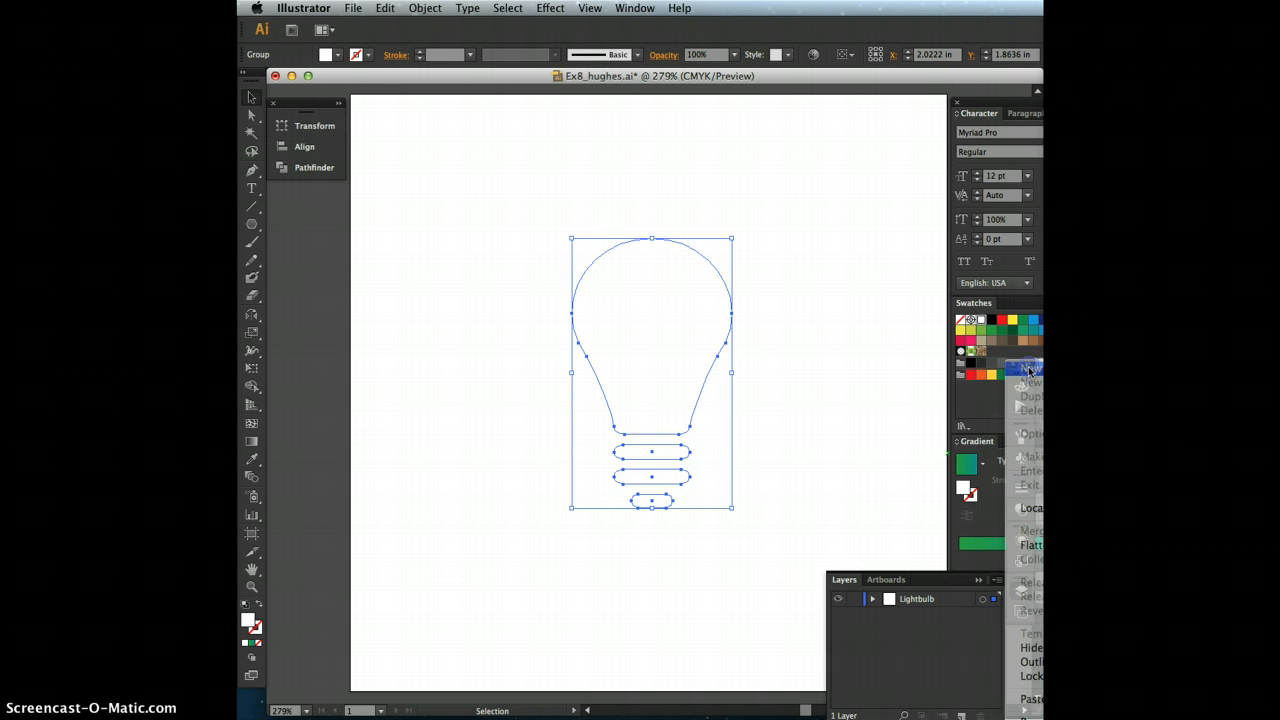
pyautogui.write('Text')
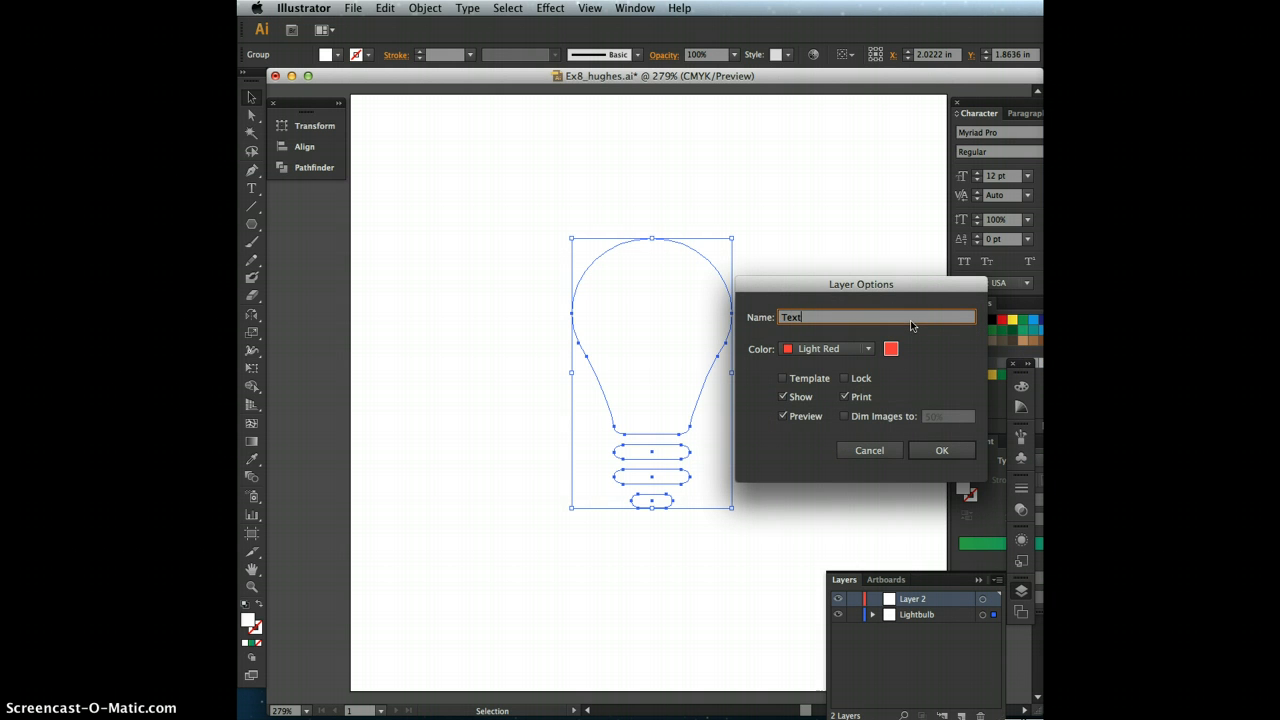
pyautogui.click(938, 451)
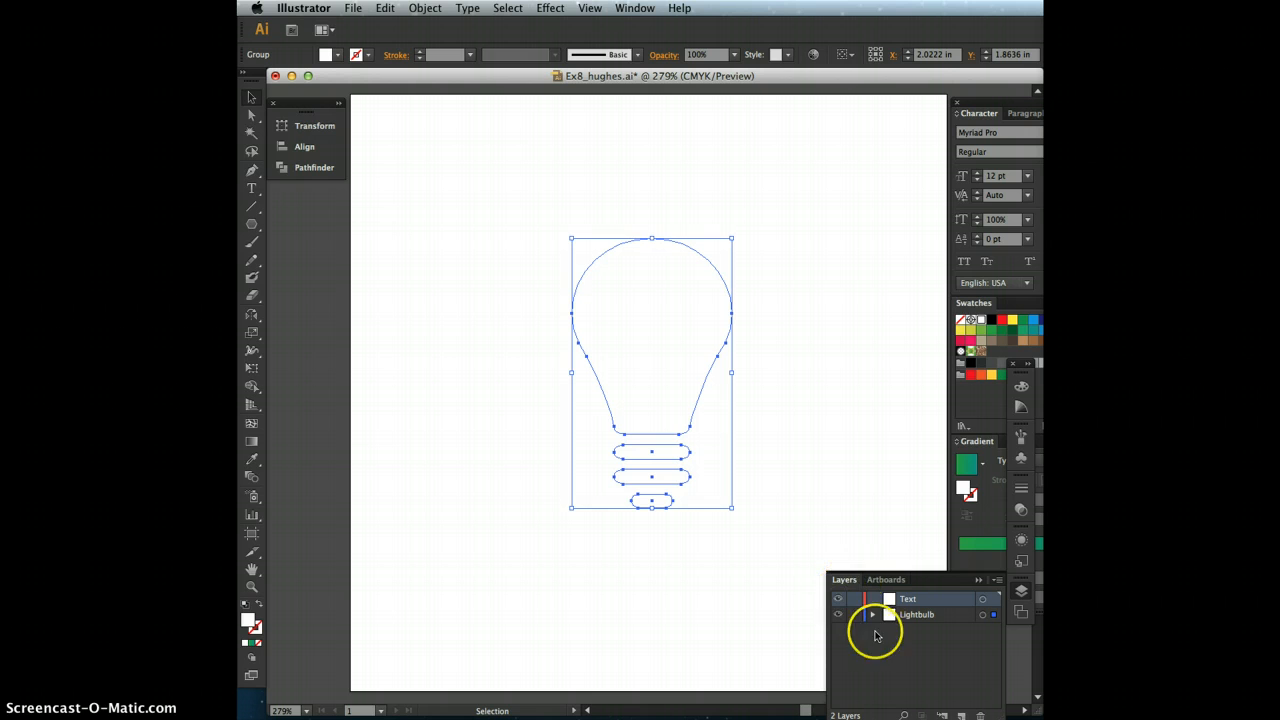
pyautogui.click(978, 581)
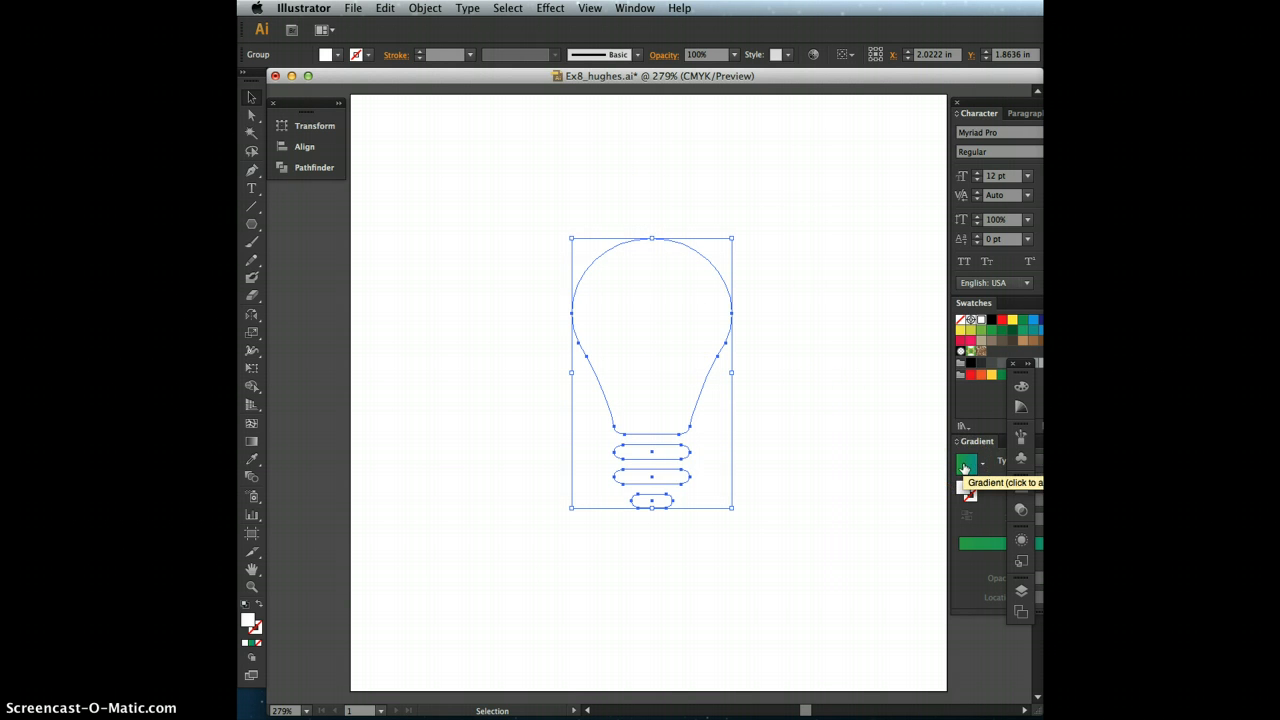
# Fill the whole lightbulb group with the solid teal swatch and deselect it
pyautogui.click(989, 327)
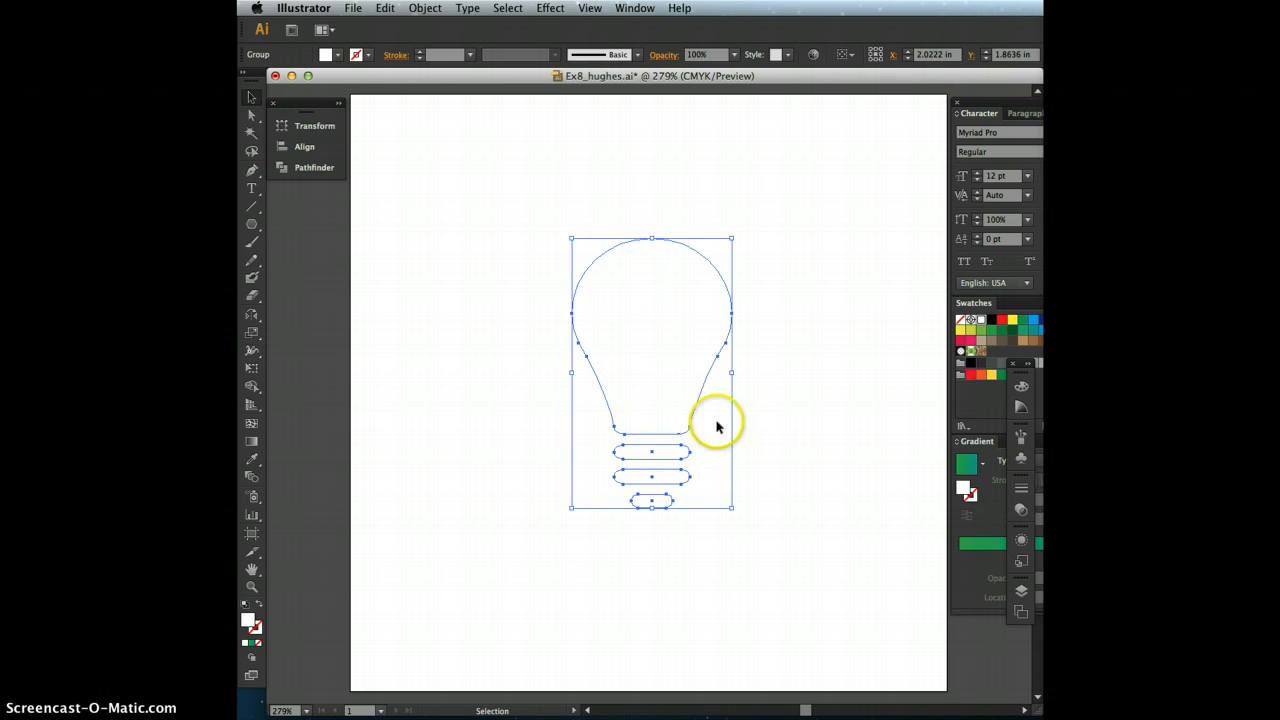
pyautogui.click(1034, 332)
pyautogui.click(1034, 332)
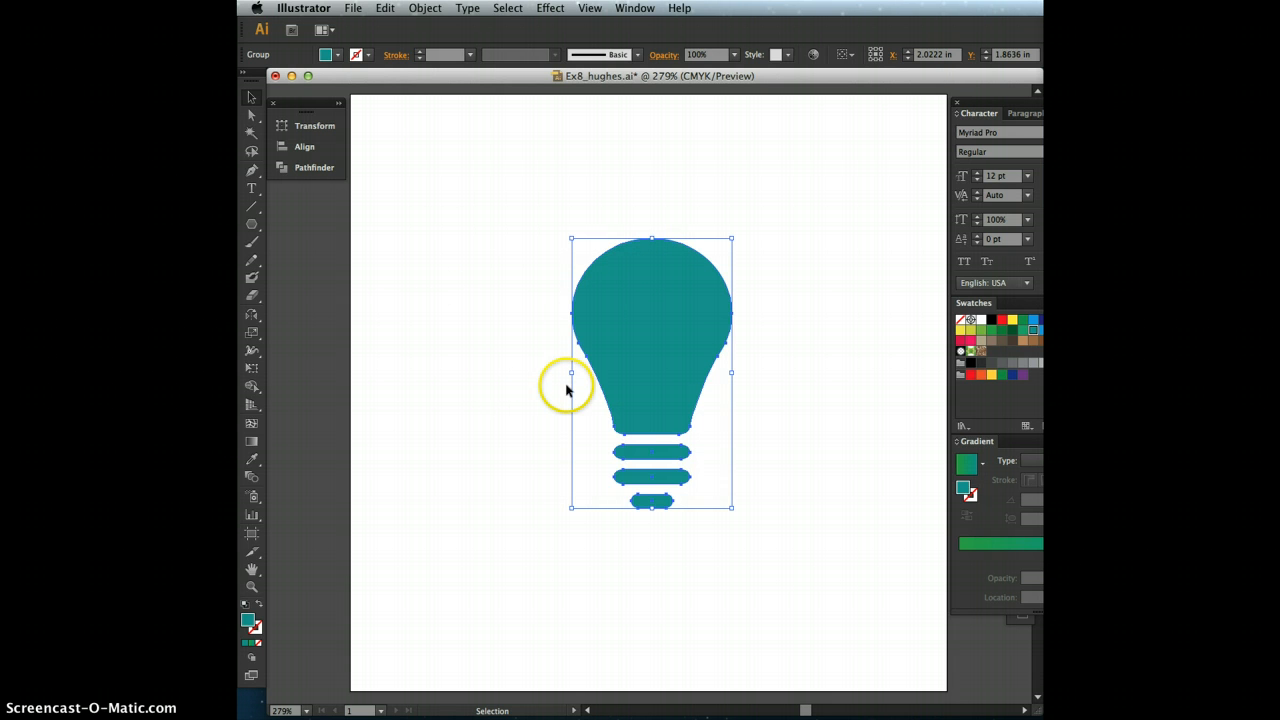
pyautogui.click(497, 313)
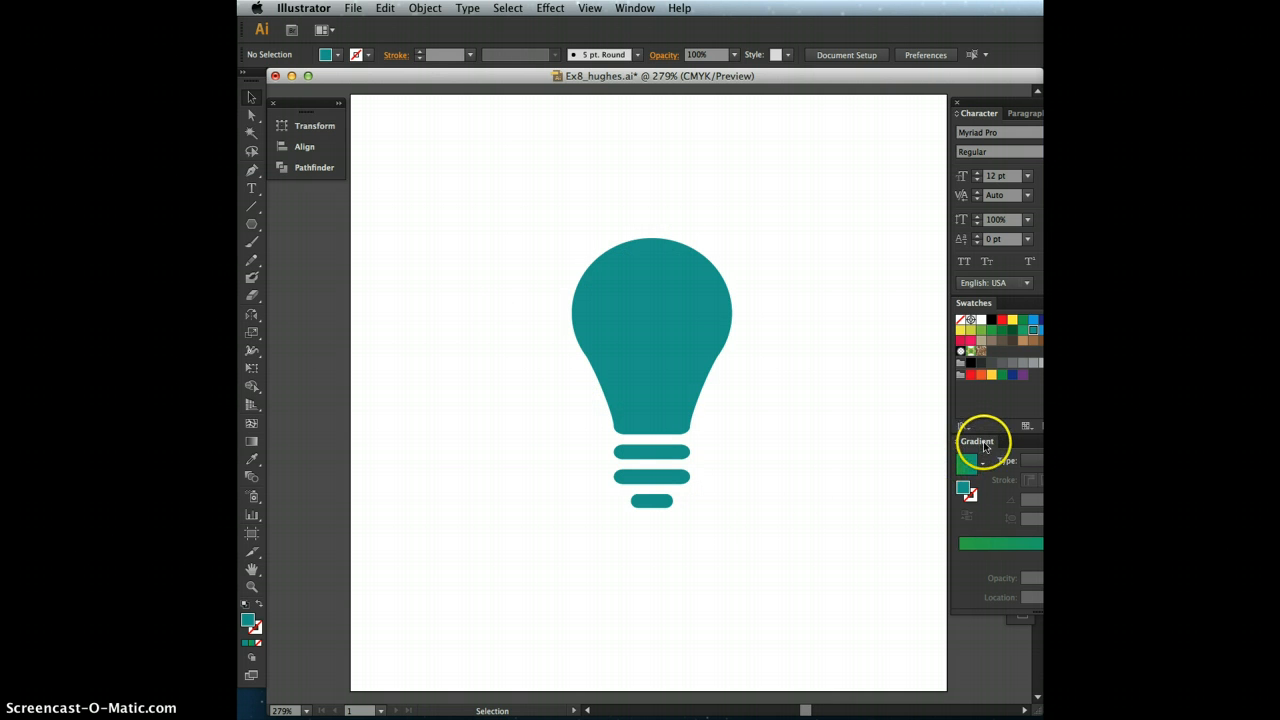
# Detach the Gradient panel and place it on the canvas beside the lightbulb
pyautogui.moveTo(979, 448); pyautogui.dragTo(351, 300)
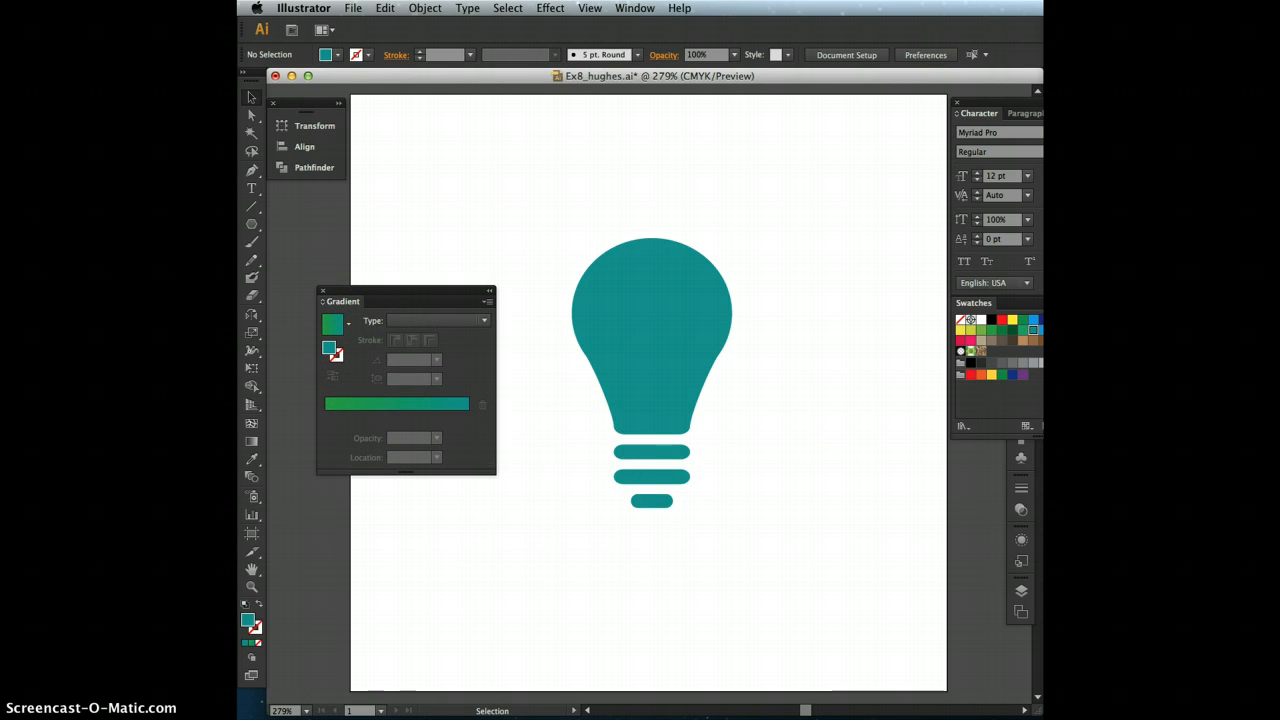
pyautogui.click(636, 8)
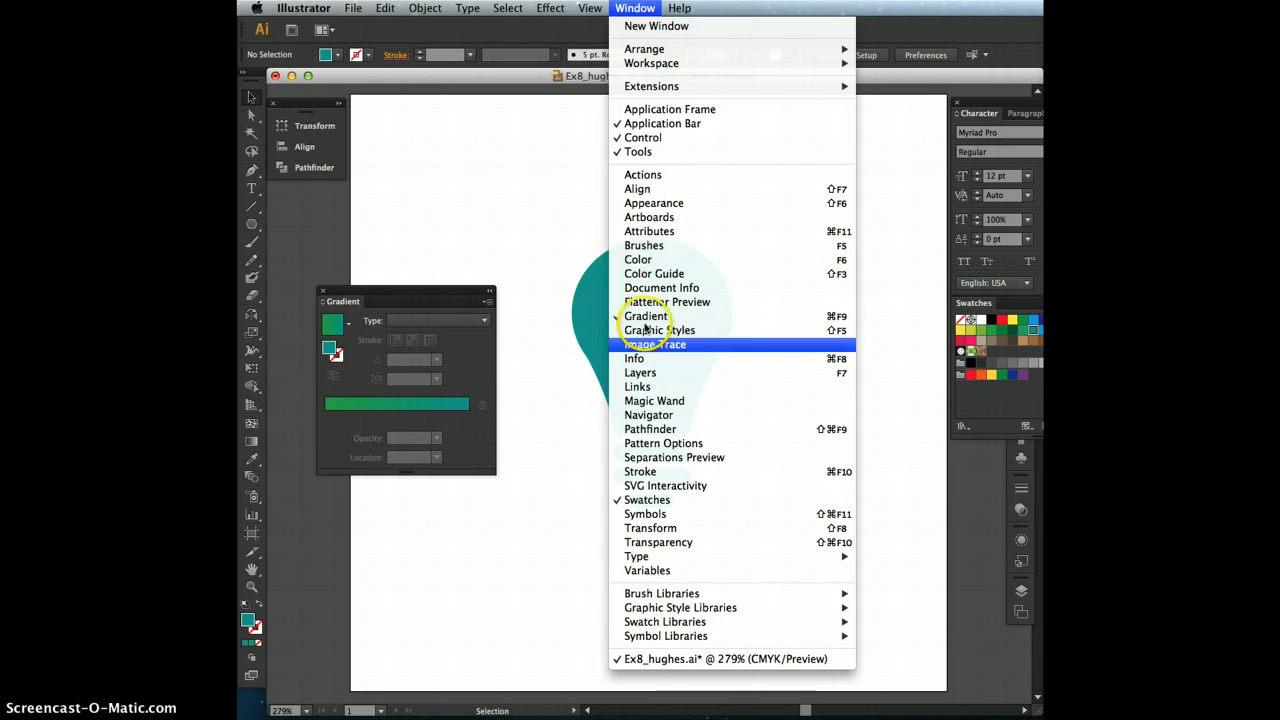
pyautogui.click(368, 419)
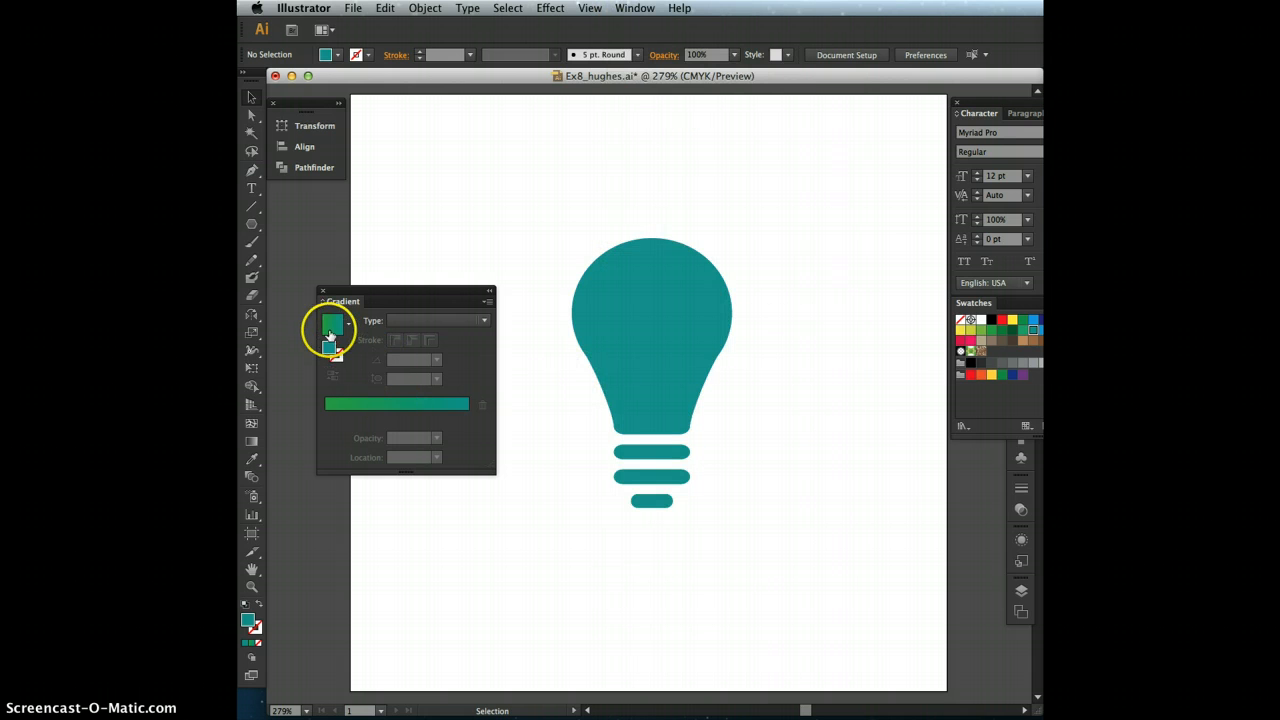
# Select the lightbulb group on the Lightbulb layer and apply the linear green-to-teal gradient as its fill
pyautogui.click(667, 372)
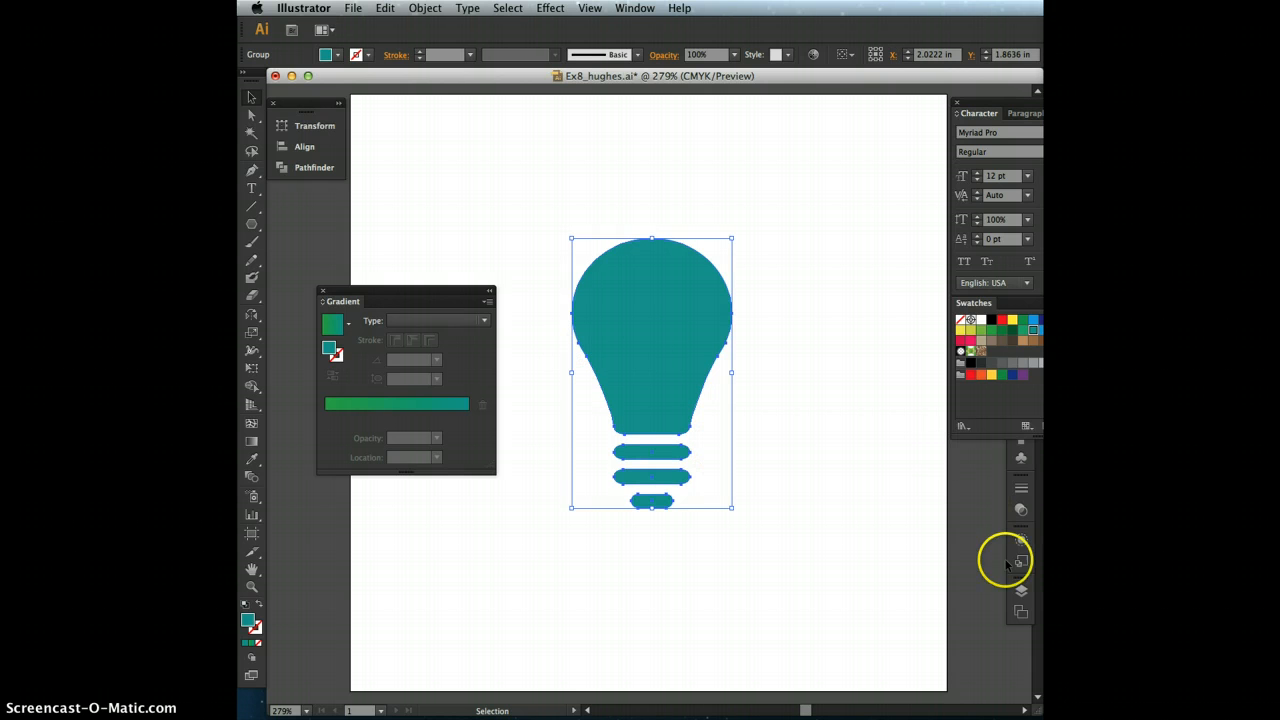
pyautogui.click(1016, 597)
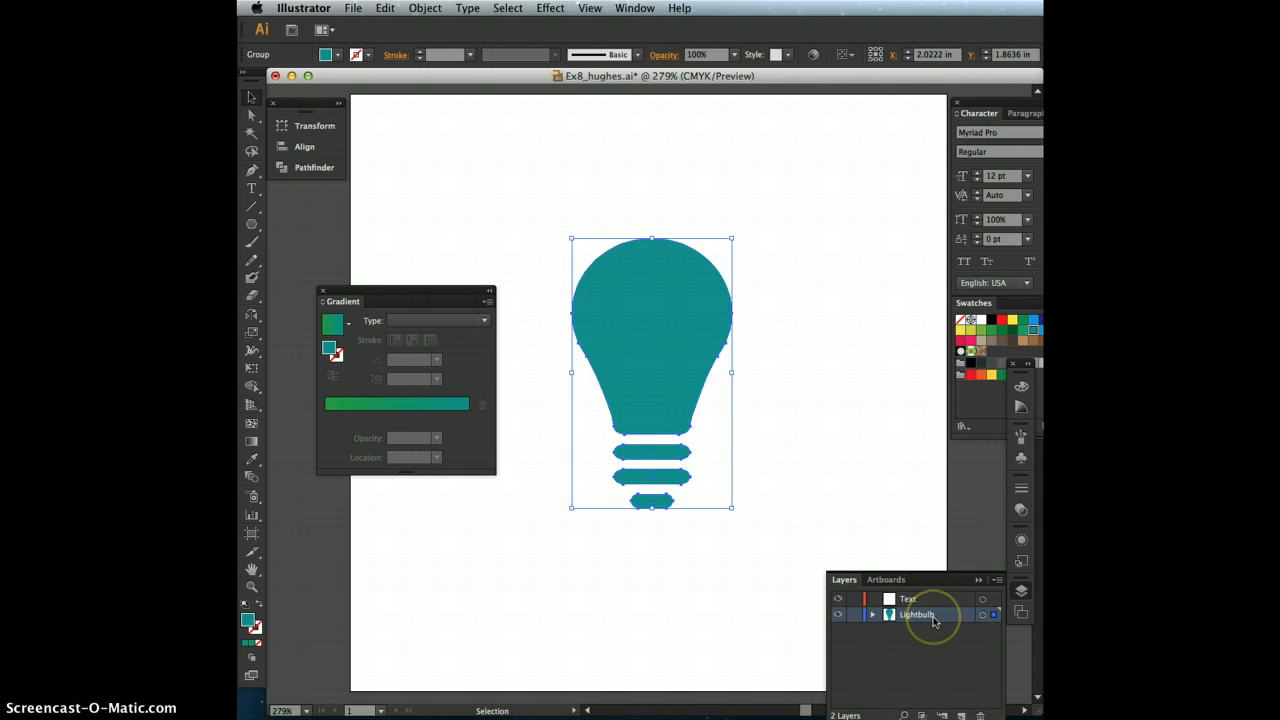
pyautogui.click(834, 399)
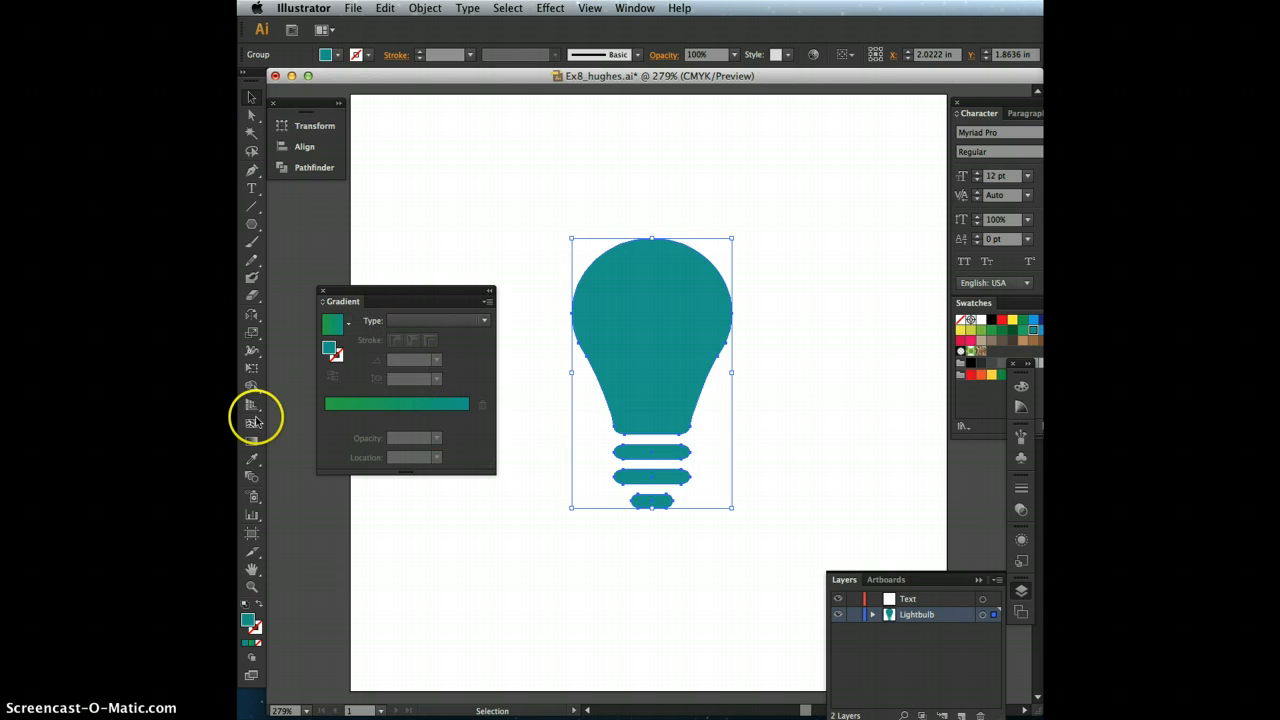
pyautogui.click(253, 447)
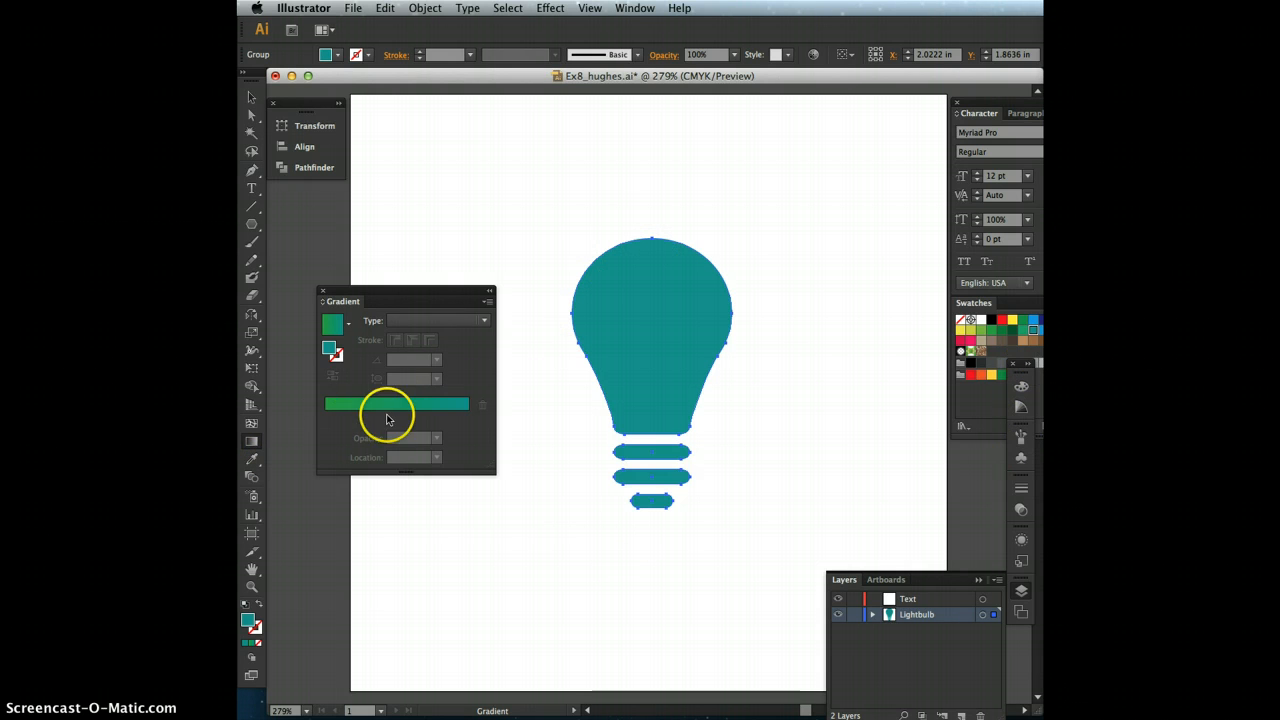
pyautogui.click(332, 322)
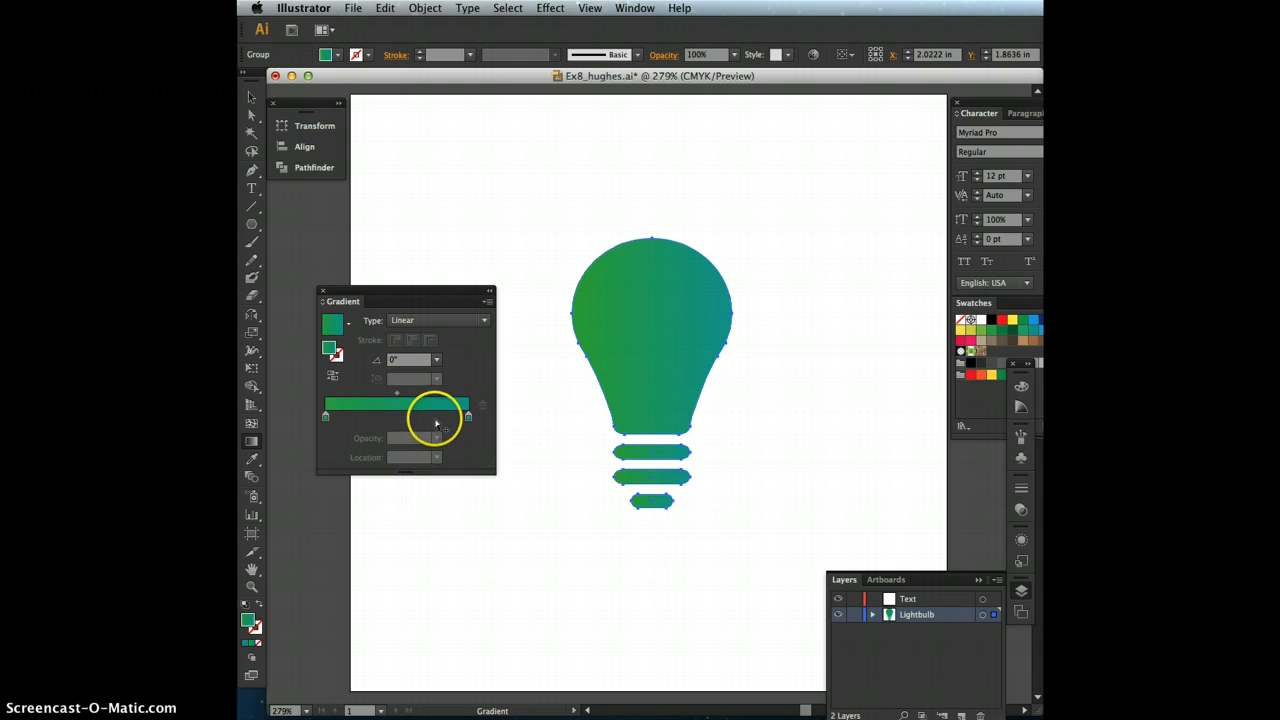
# Change the lightbulb gradient's end colour stop to black and its start colour stop to white
pyautogui.moveTo(989, 338); pyautogui.dragTo(470, 420)
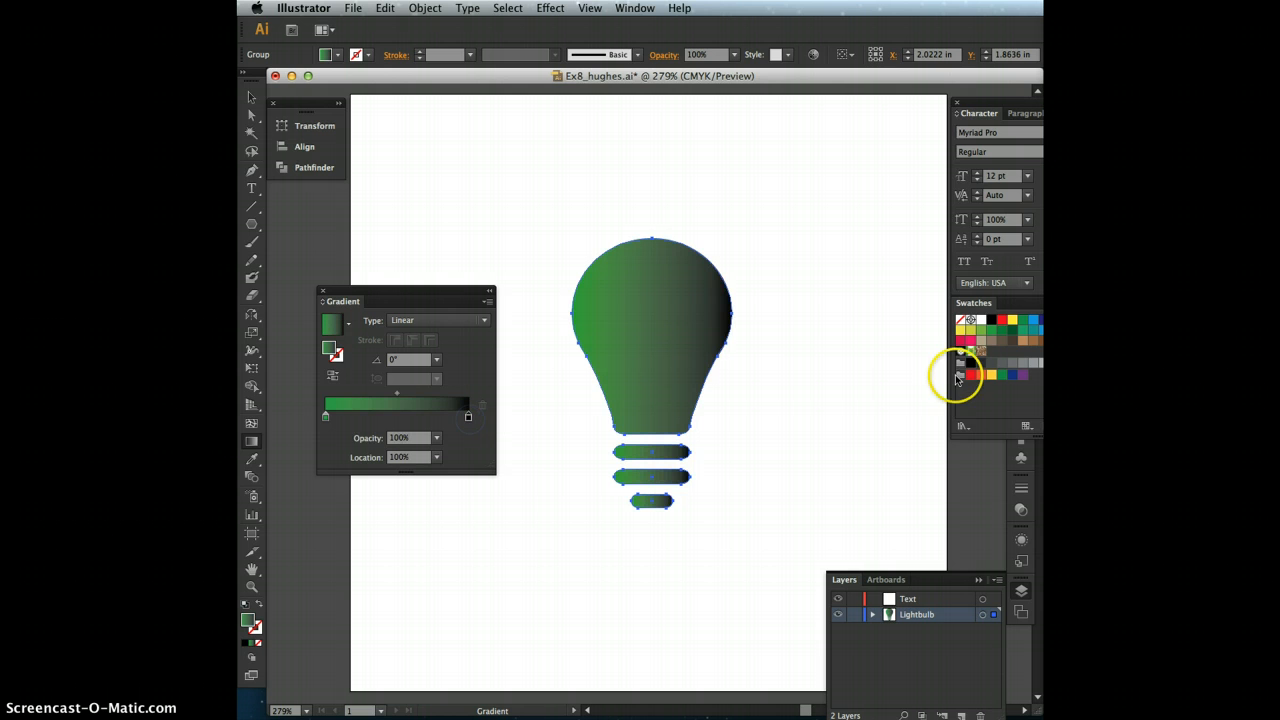
pyautogui.moveTo(979, 319); pyautogui.dragTo(326, 418)
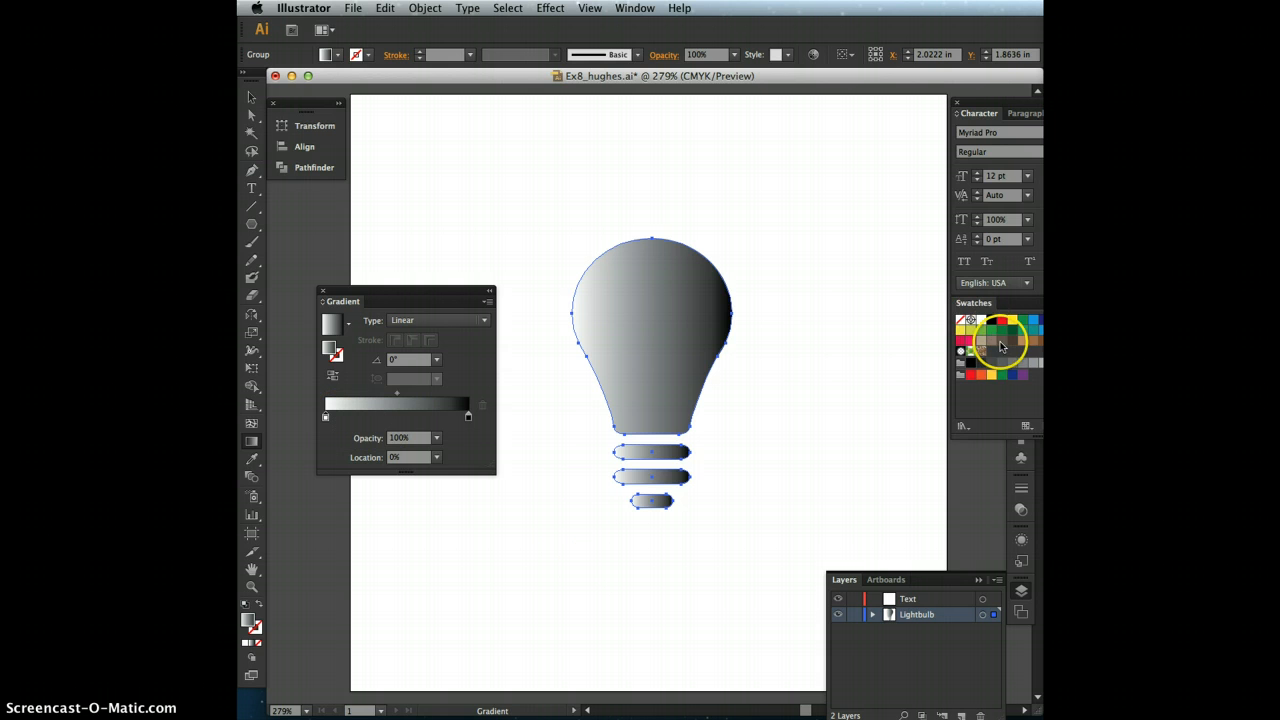
# Change the lightbulb gradient's end colour stop to the teal swatch and its start colour stop to the green swatch
pyautogui.moveTo(1033, 338); pyautogui.dragTo(482, 410)
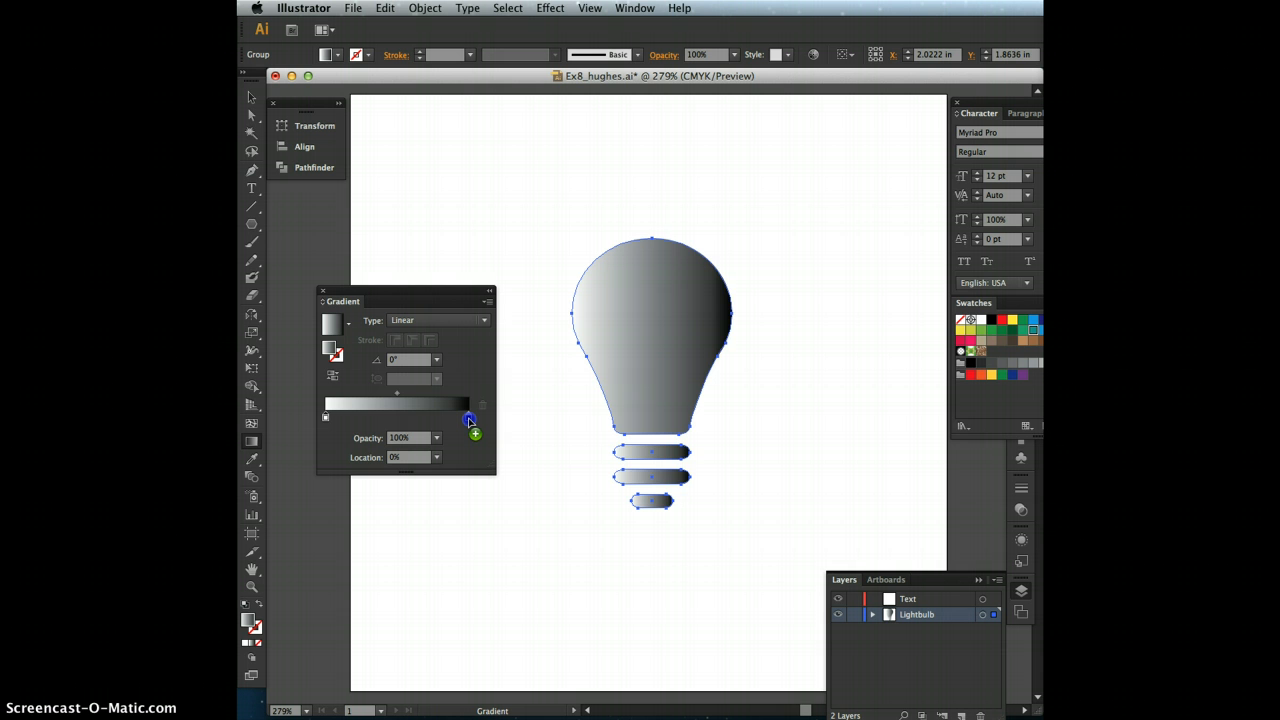
pyautogui.moveTo(469, 420); pyautogui.dragTo(469, 421)
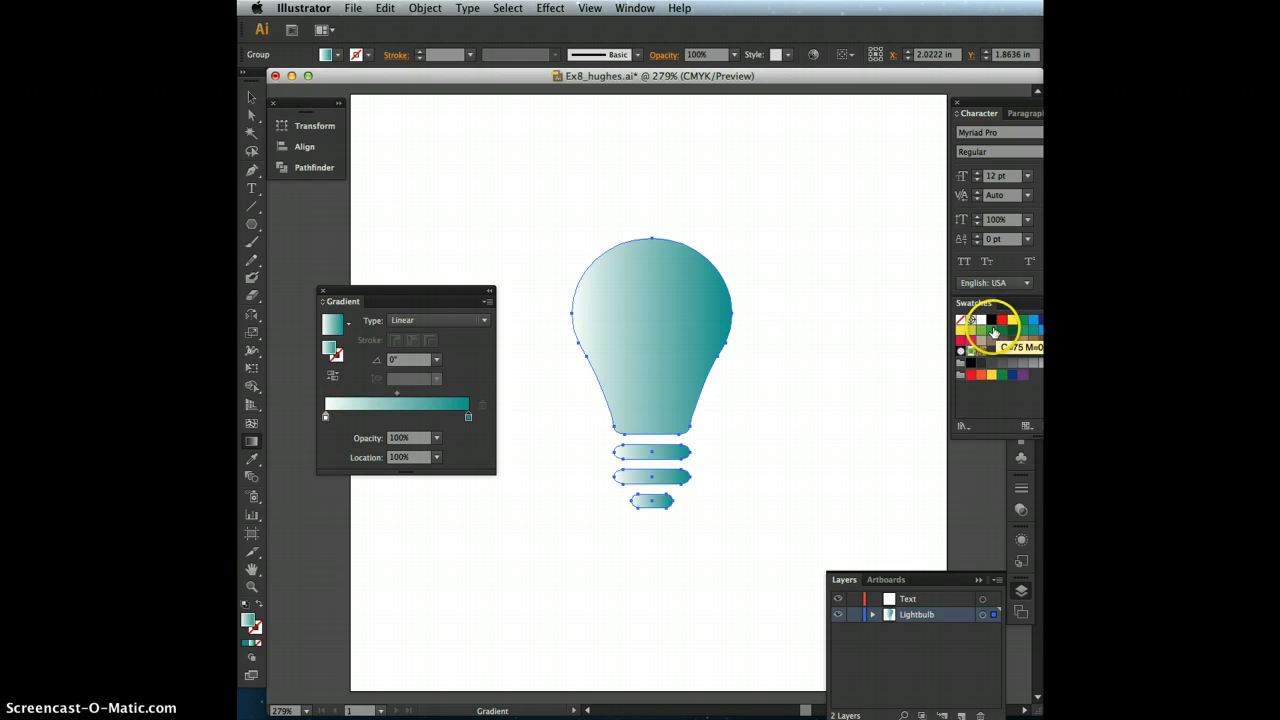
pyautogui.click(992, 331)
pyautogui.moveTo(992, 331); pyautogui.dragTo(326, 418)
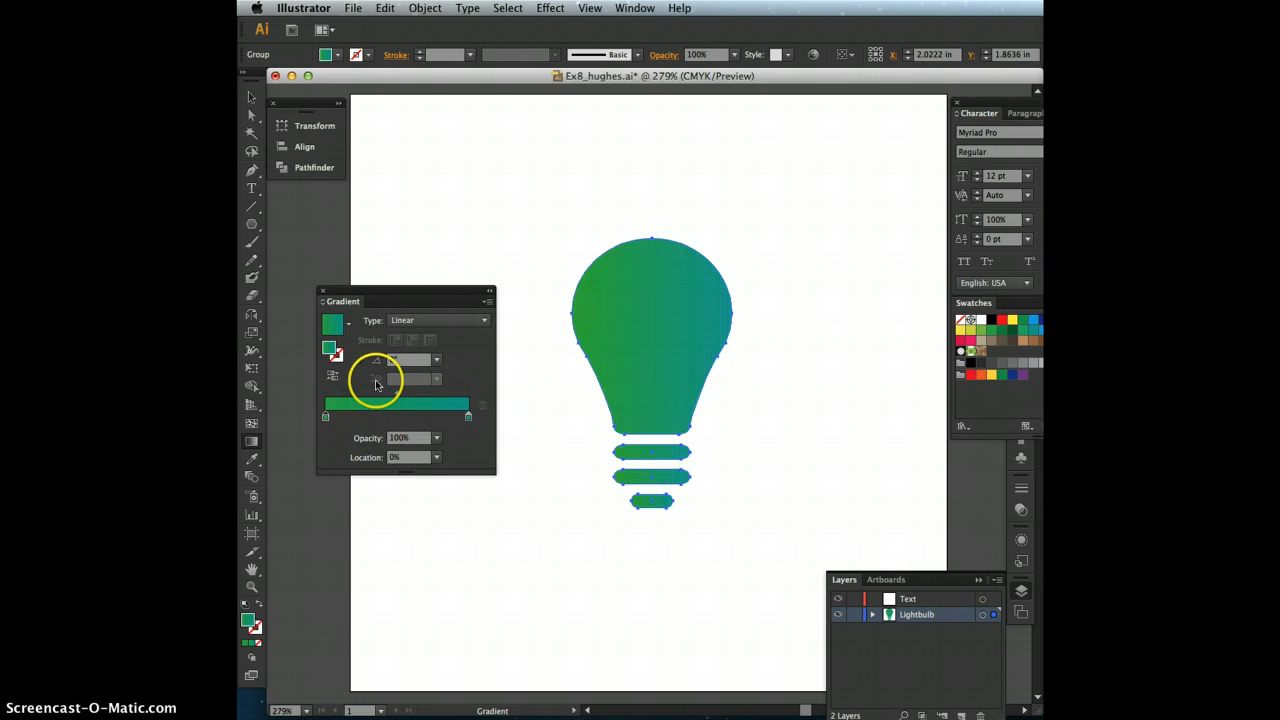
pyautogui.click(463, 402)
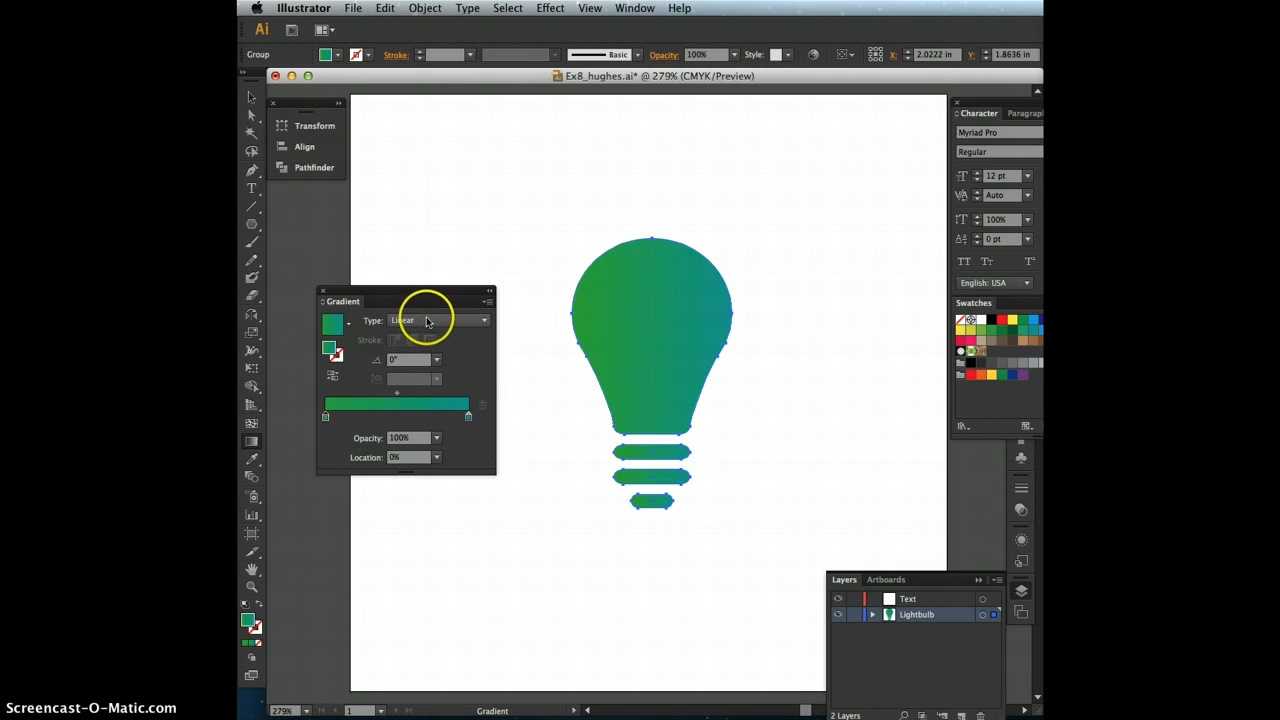
# Set the lightbulb gradient's angle to 90°
pyautogui.click(392, 360)
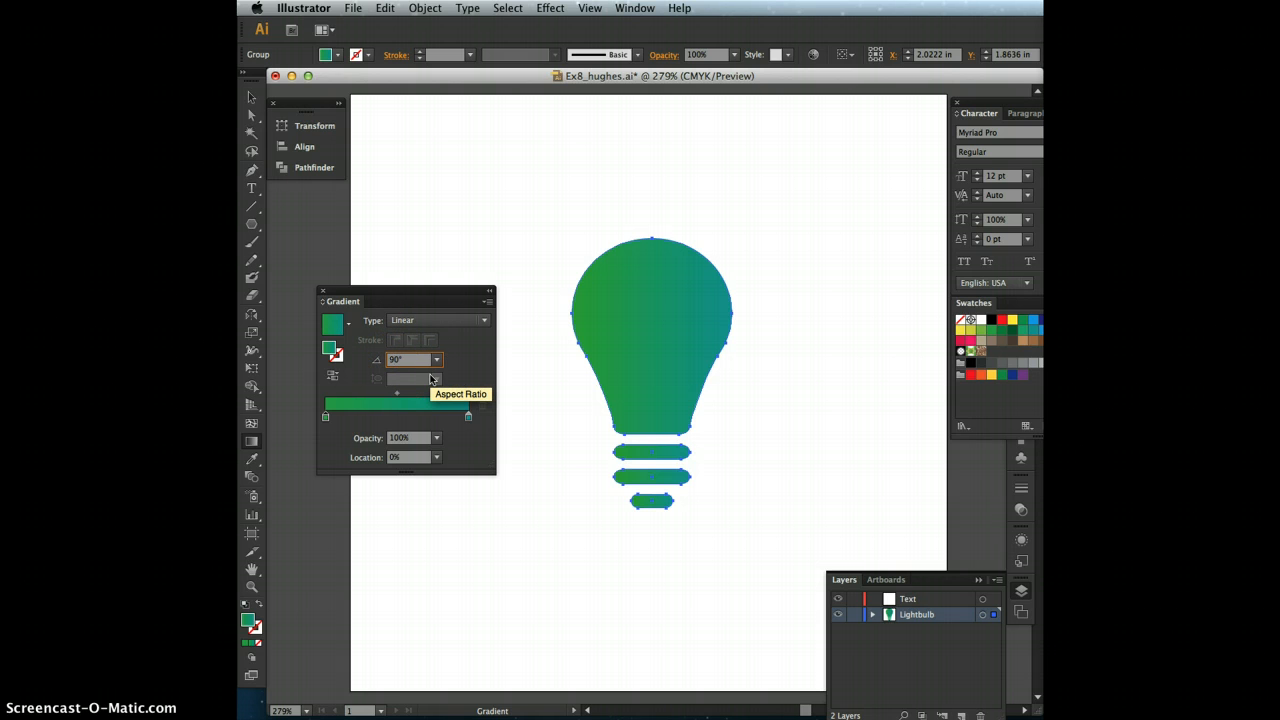
pyautogui.write('90')
pyautogui.press('Return')
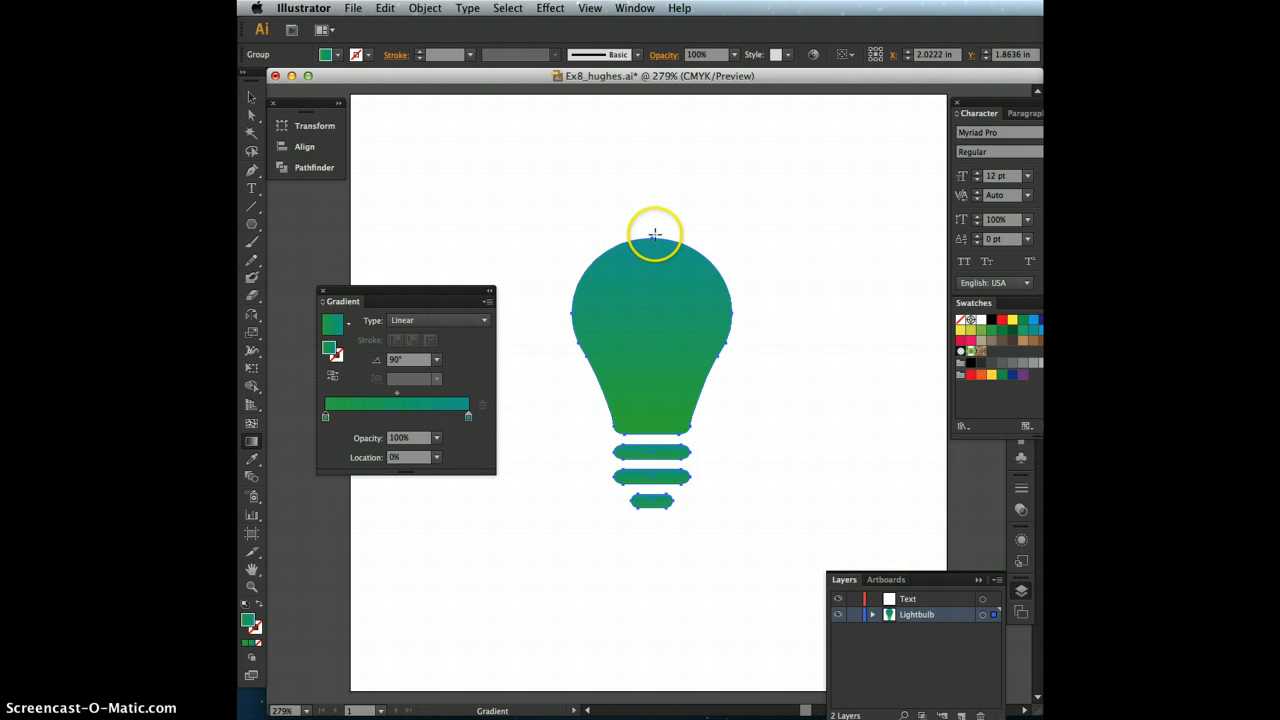
# Redraw the gradient downward from the bulb's top to just below its base, reverse its colours and deselect the lightbulb
pyautogui.moveTo(652, 233); pyautogui.dragTo(650, 525)
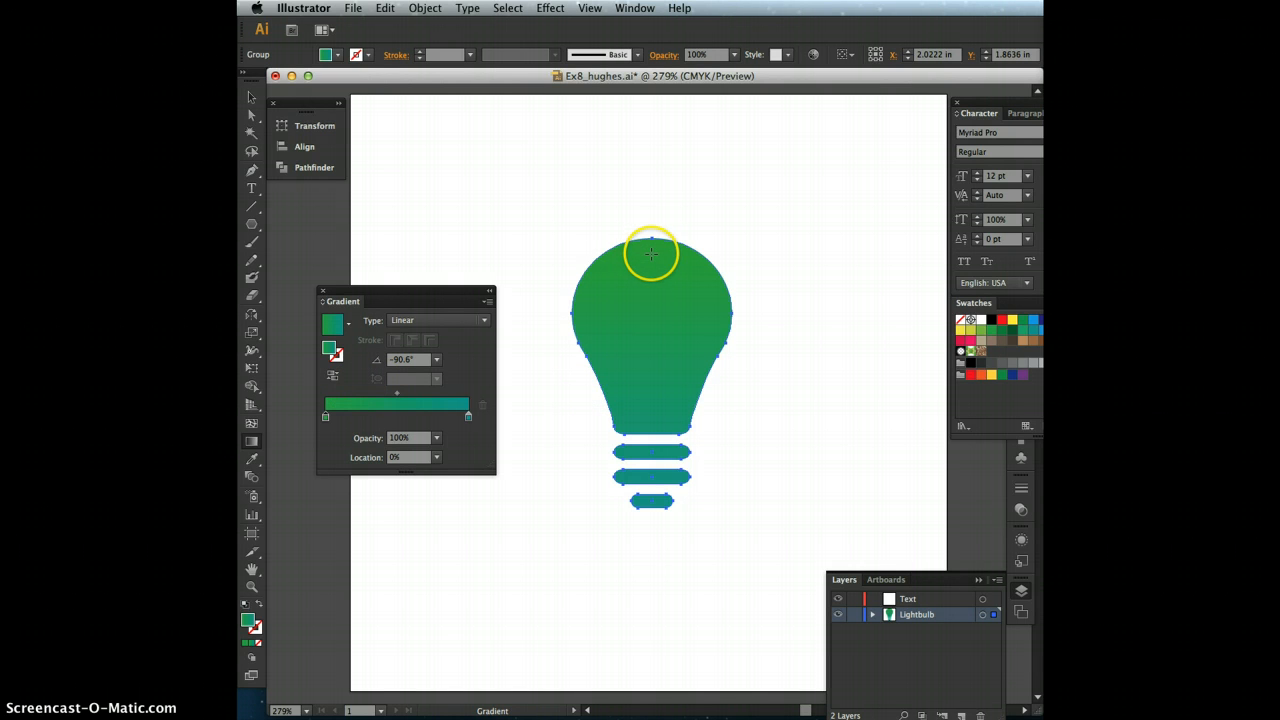
pyautogui.click(336, 376)
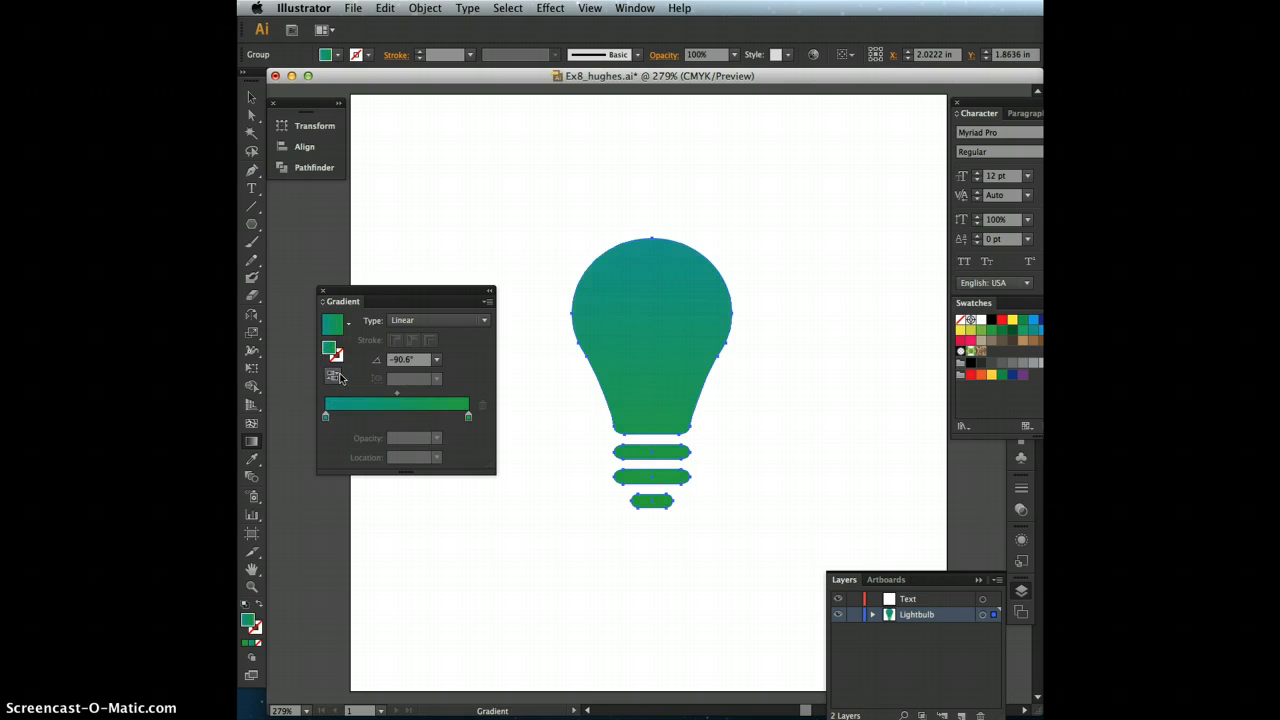
pyautogui.click(333, 377)
pyautogui.click(333, 377)
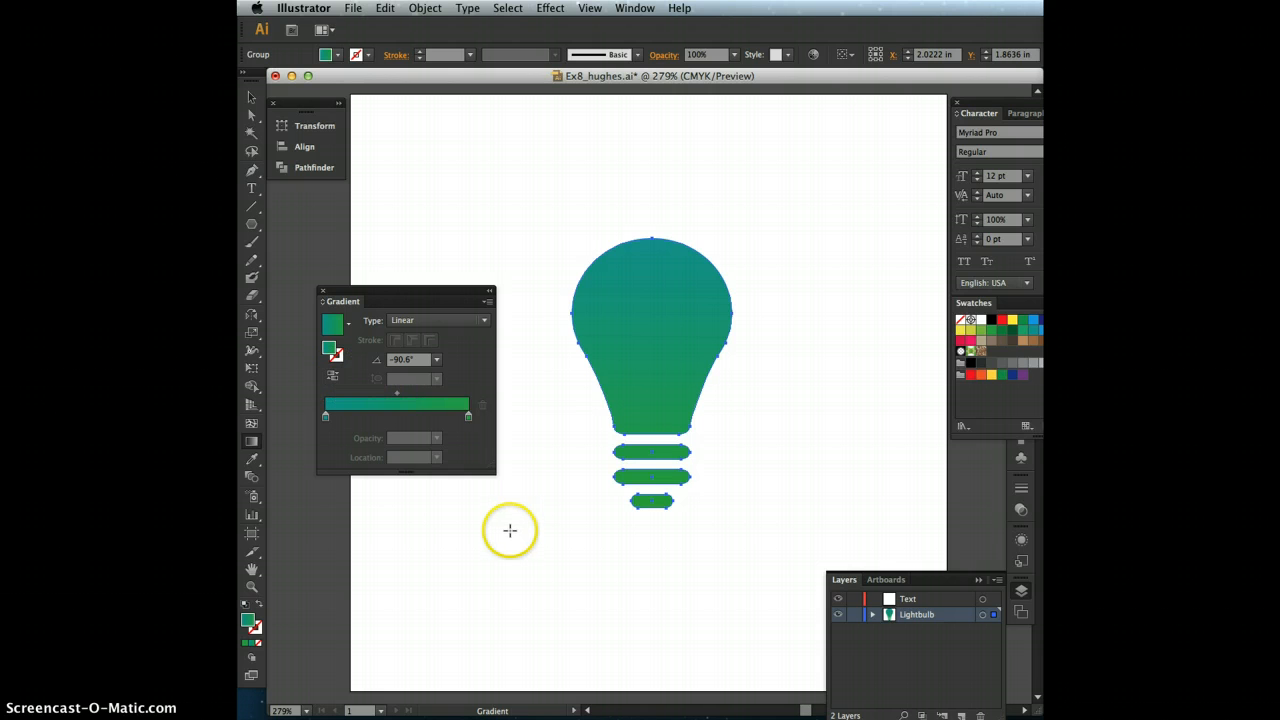
pyautogui.click(251, 96)
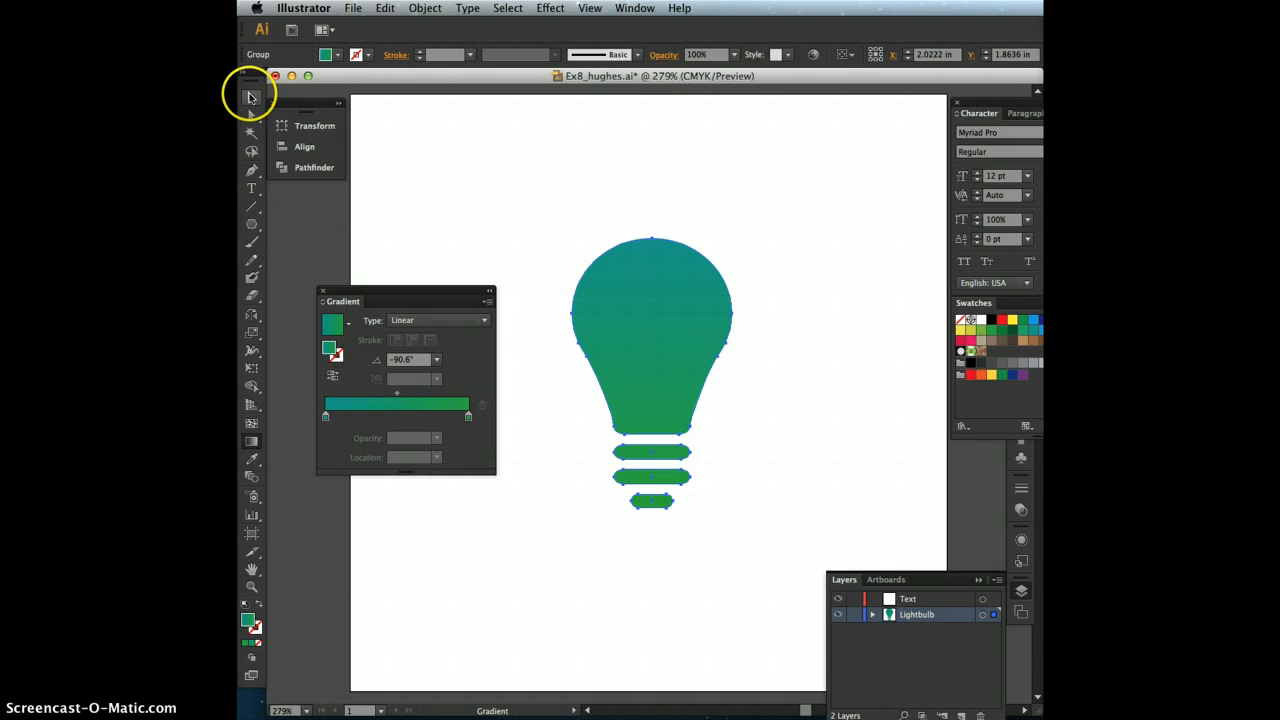
pyautogui.click(524, 196)
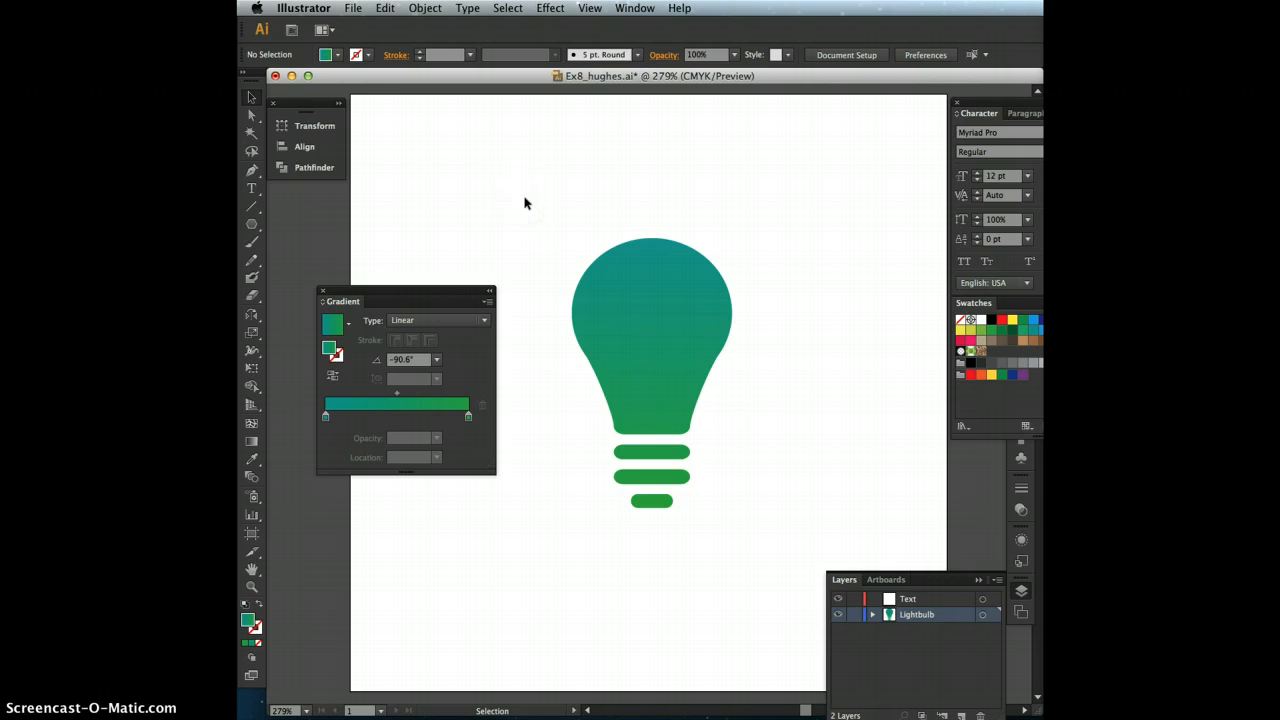
# Try to start path type on the bulb's own outline with the Text layer active, and undo it
pyautogui.click(934, 599)
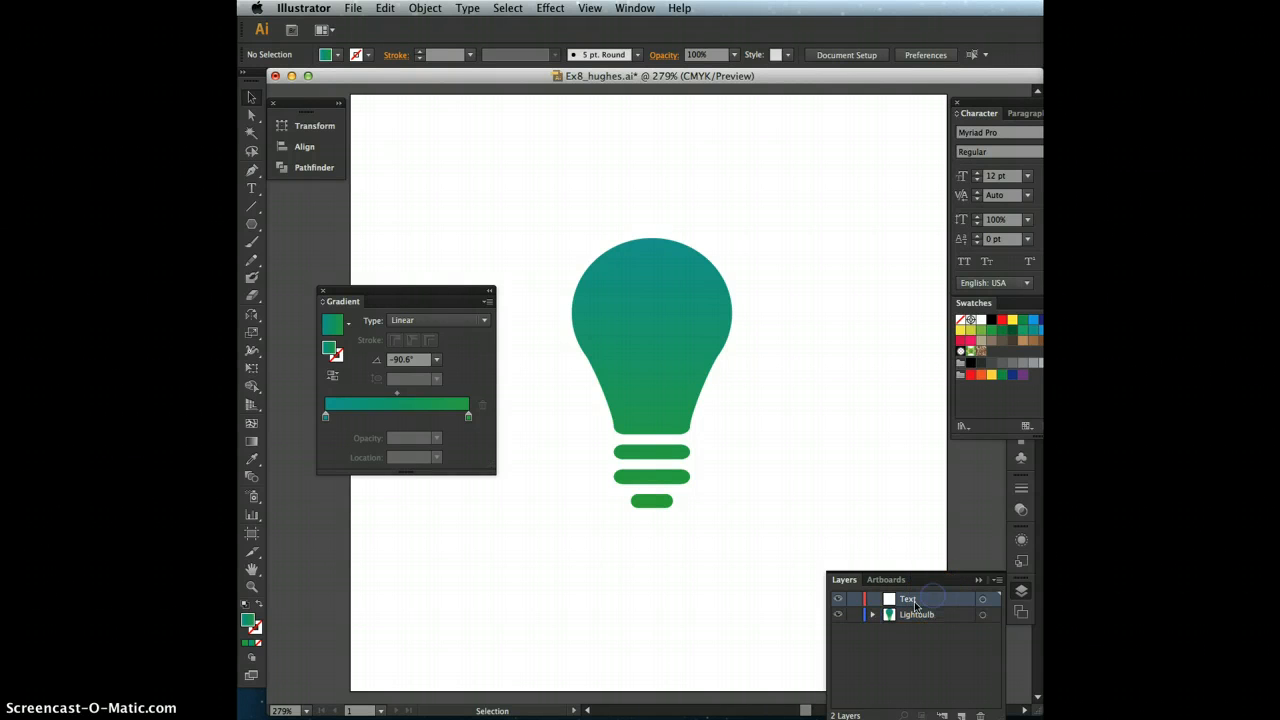
pyautogui.click(253, 189)
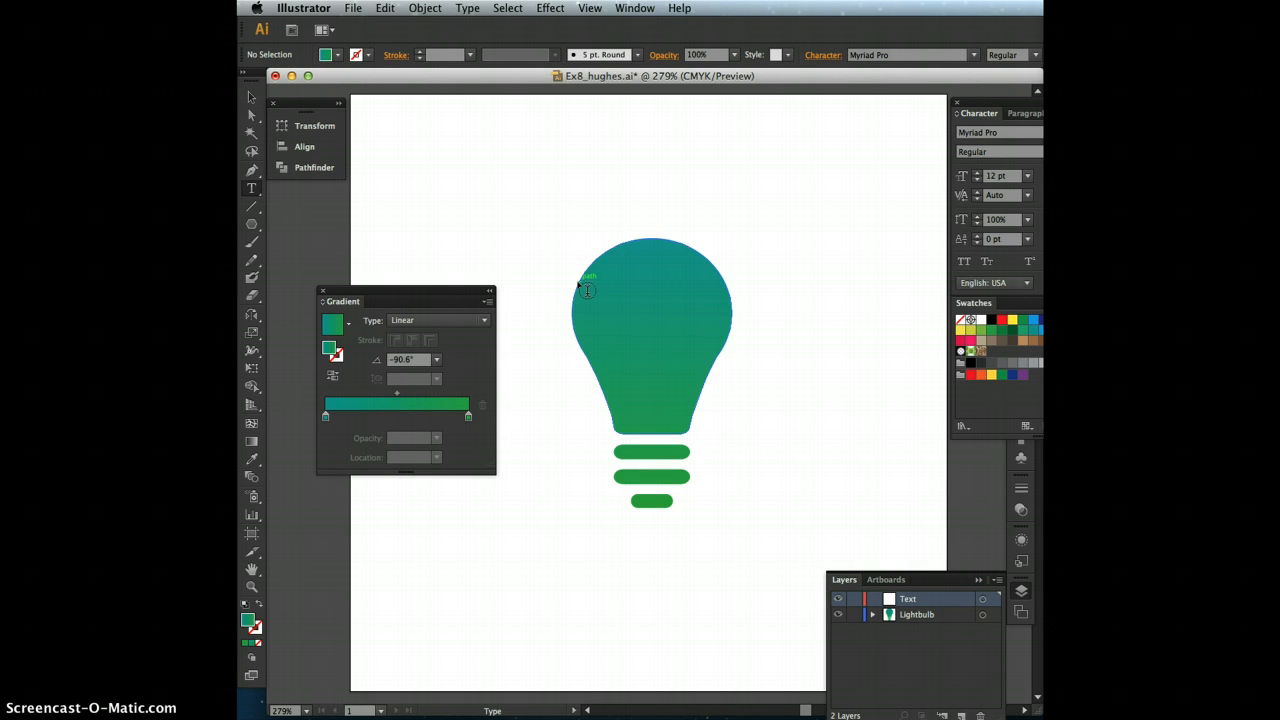
pyautogui.click(254, 189)
pyautogui.moveTo(283, 191); pyautogui.dragTo(303, 229)
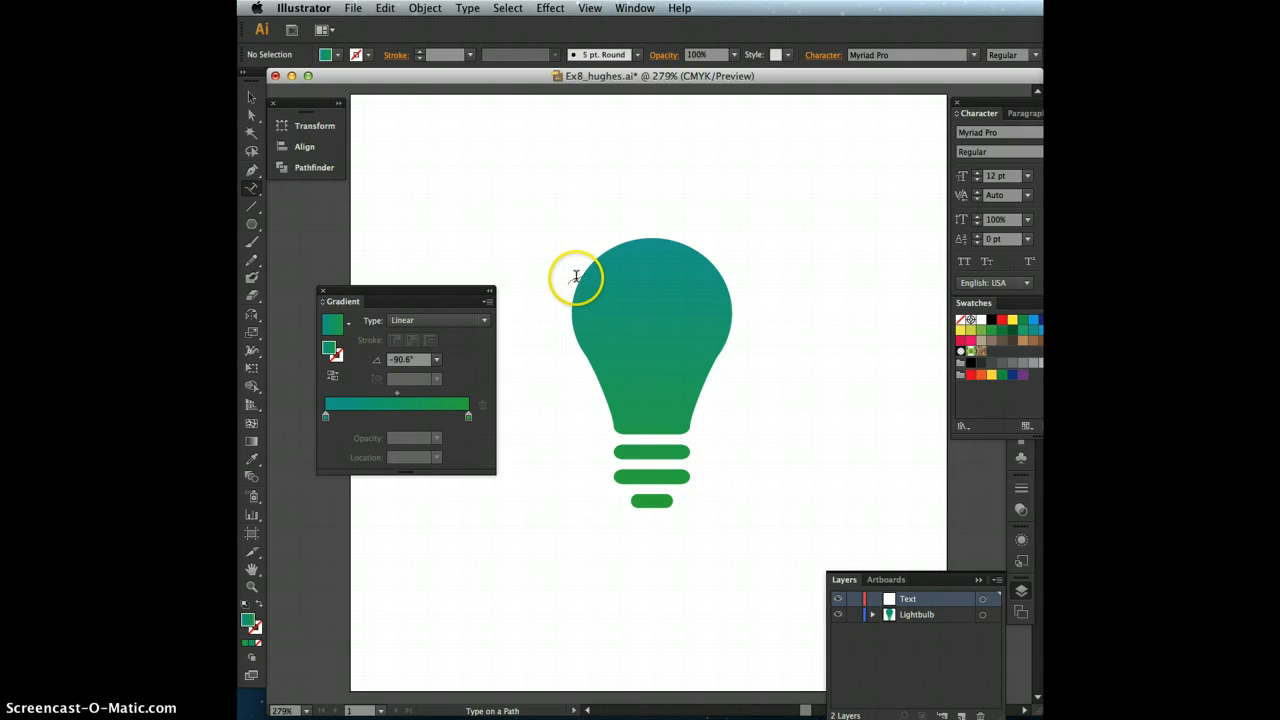
pyautogui.click(580, 276)
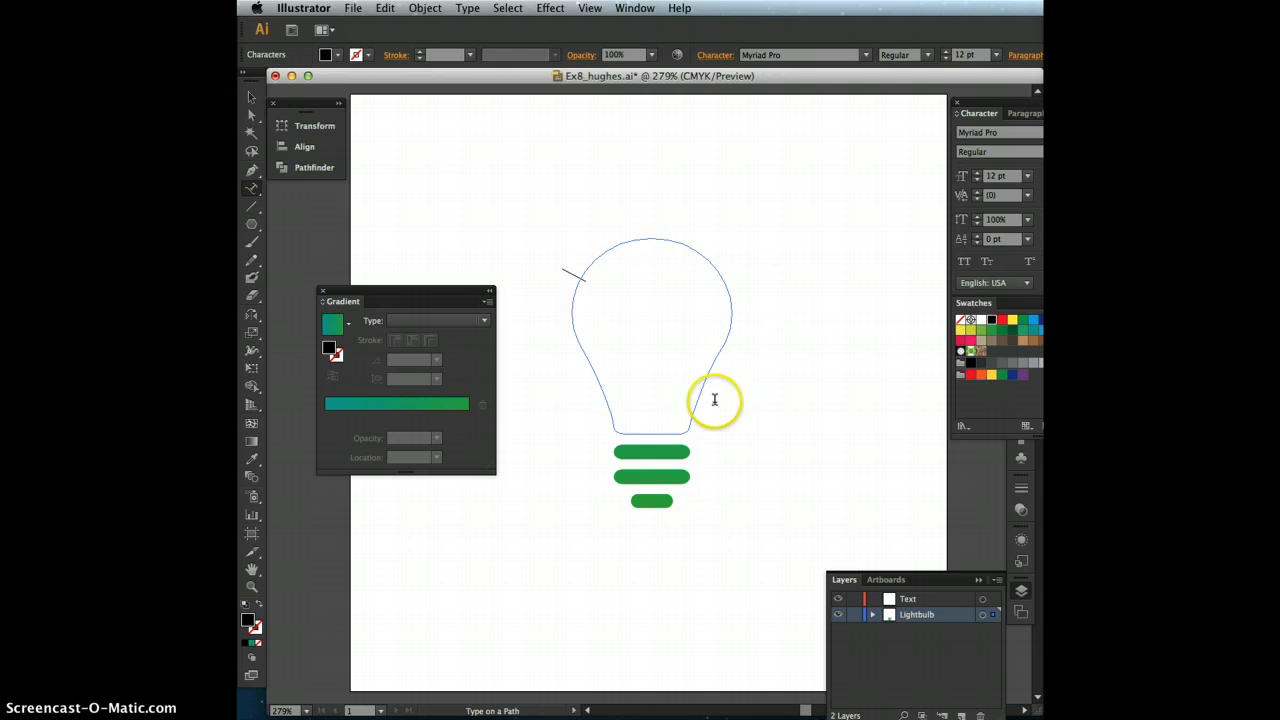
pyautogui.press('super+z')
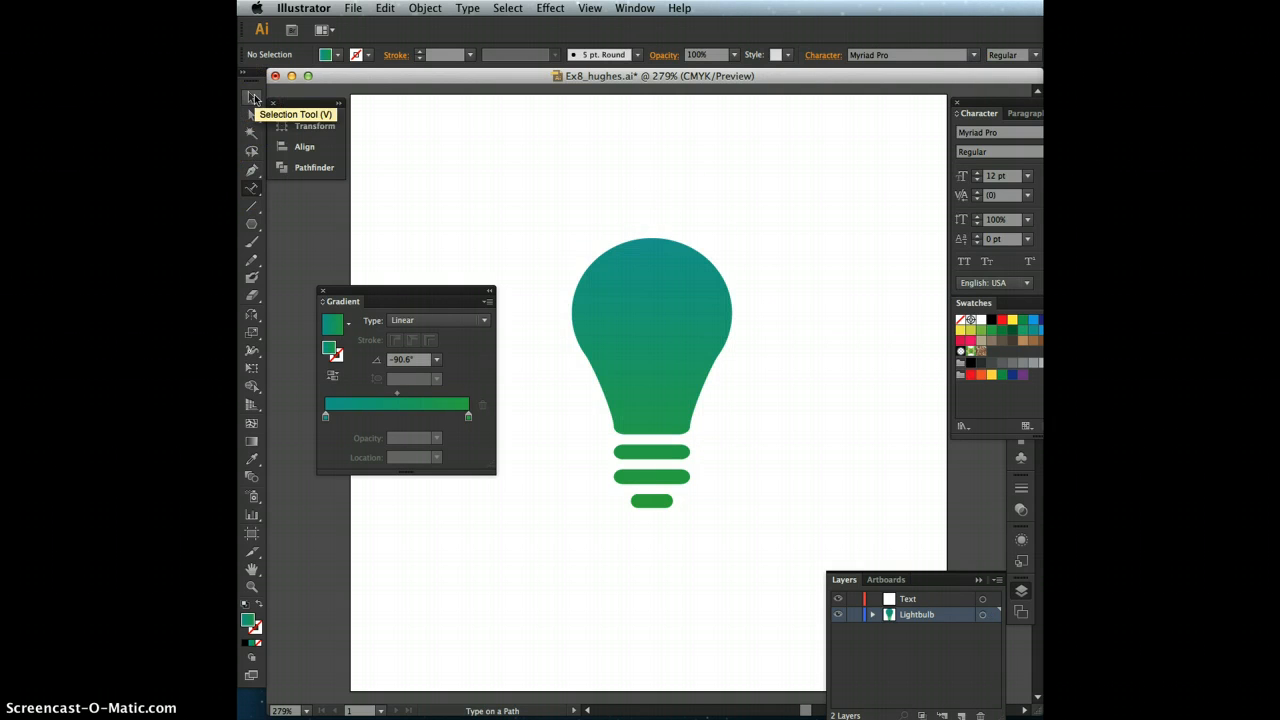
# Draw an open arc with the Pen tool just outside the bulb's top, from its left side to its right, and remove the fill
pyautogui.click(252, 171)
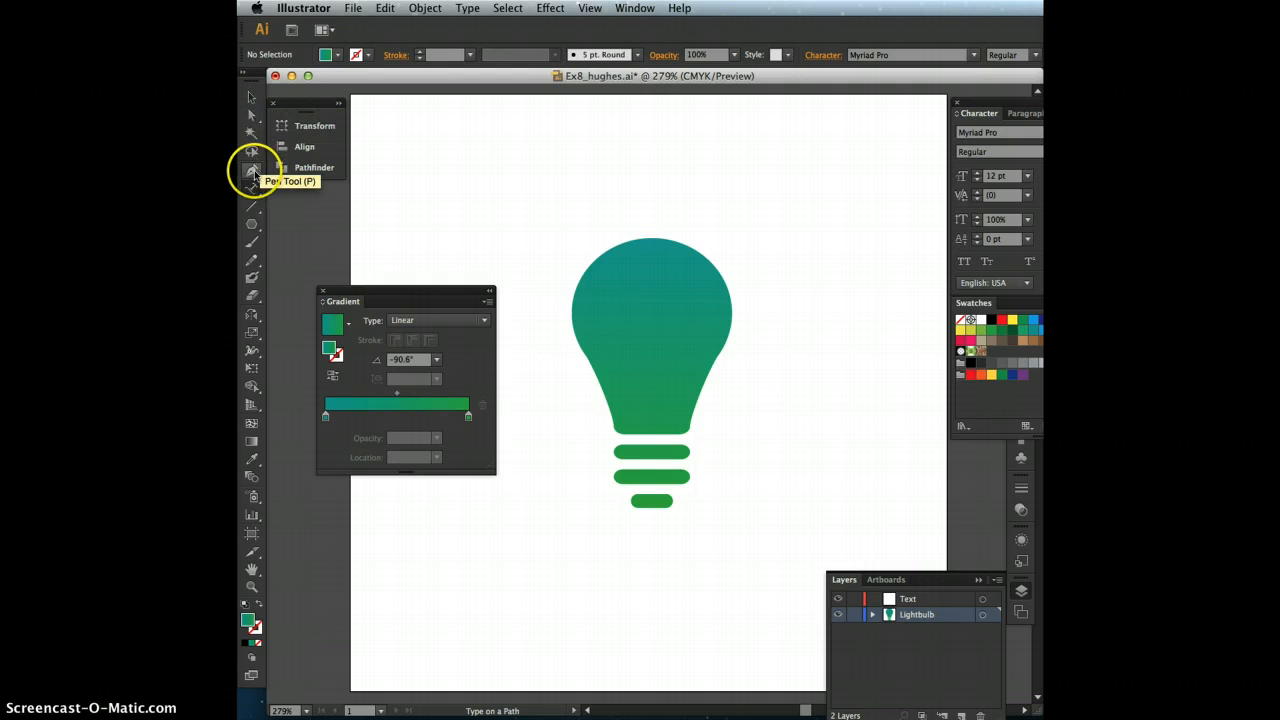
pyautogui.click(253, 173)
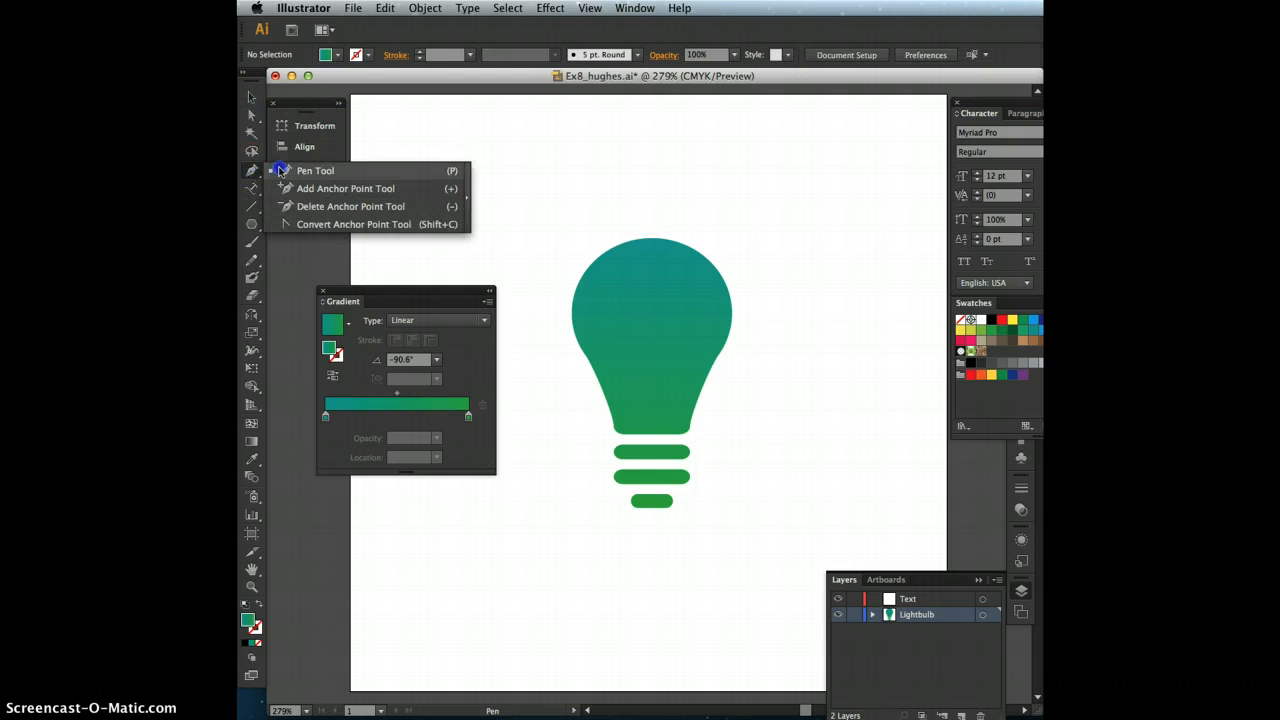
pyautogui.click(310, 171)
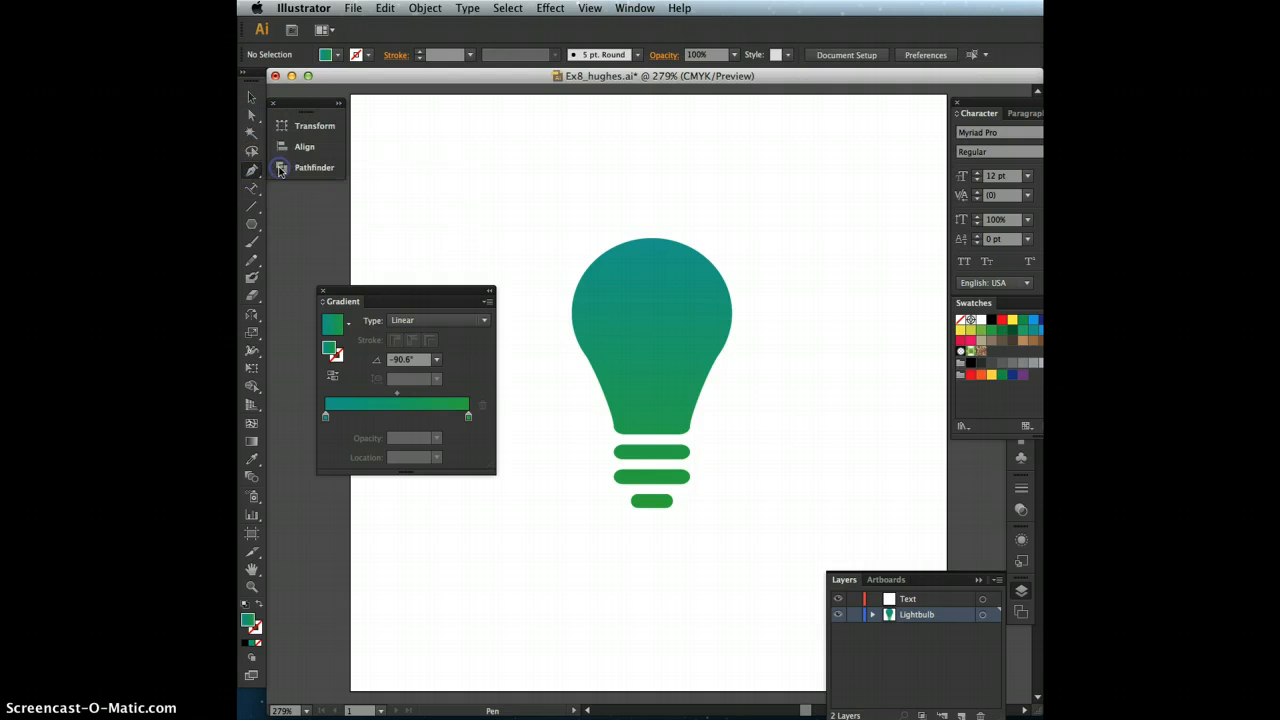
pyautogui.click(567, 297)
pyautogui.moveTo(567, 297); pyautogui.dragTo(725, 233)
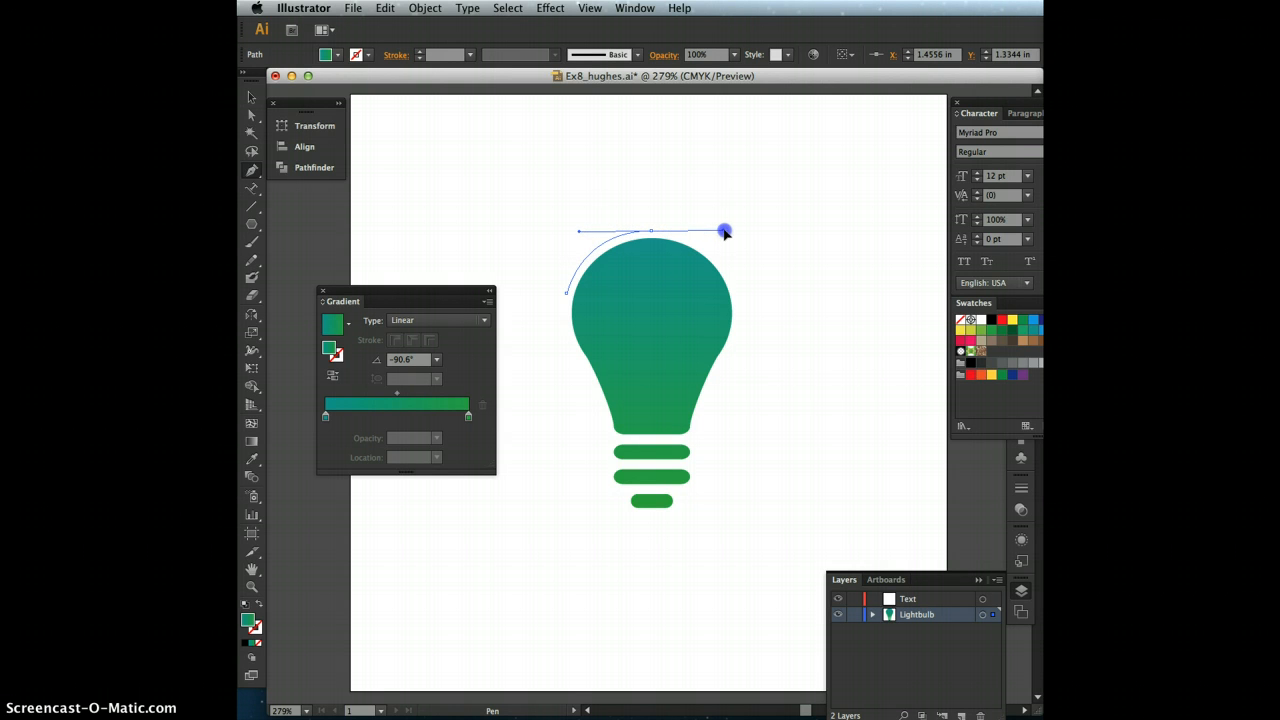
pyautogui.click(653, 236)
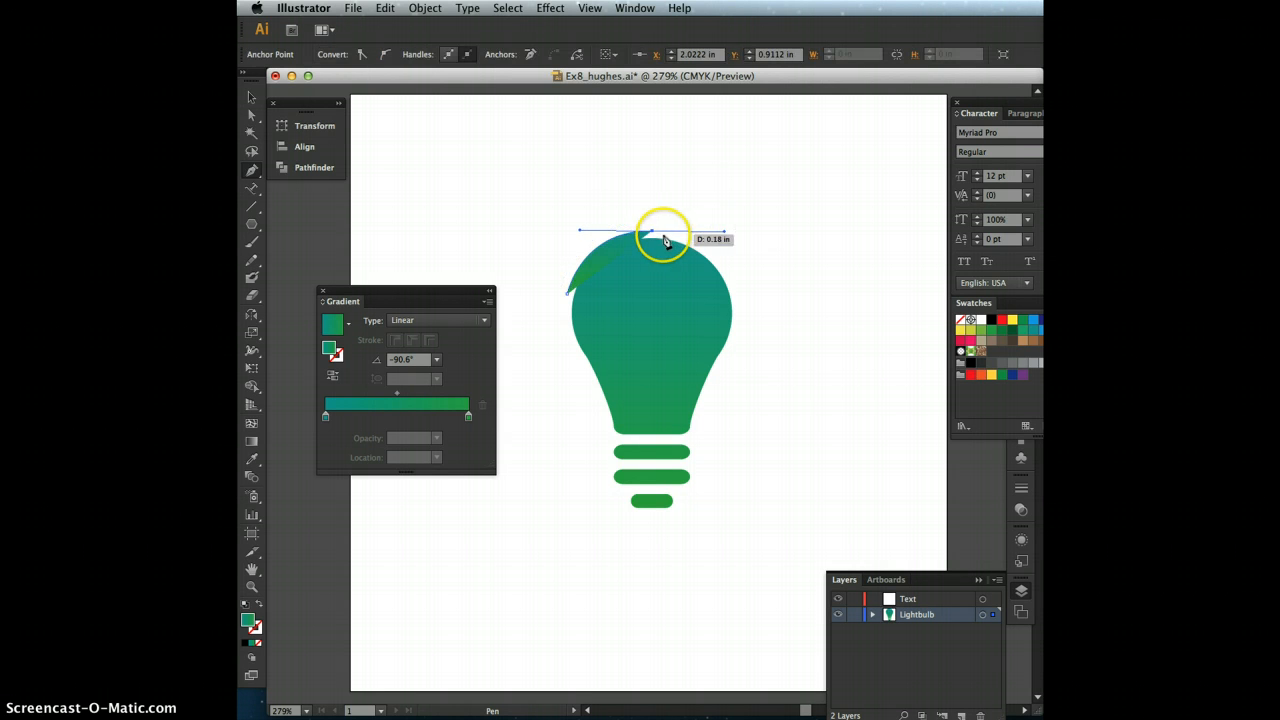
pyautogui.click(653, 233)
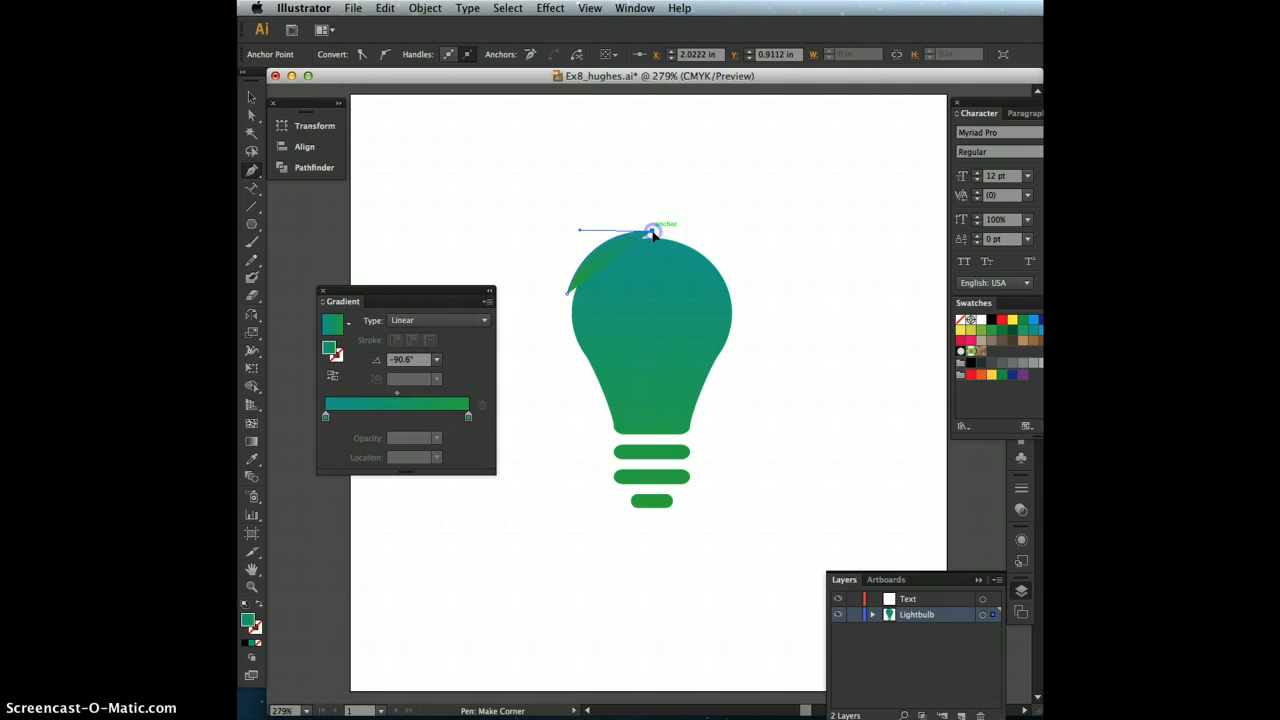
pyautogui.moveTo(736, 297); pyautogui.dragTo(749, 357)
pyautogui.click(736, 294)
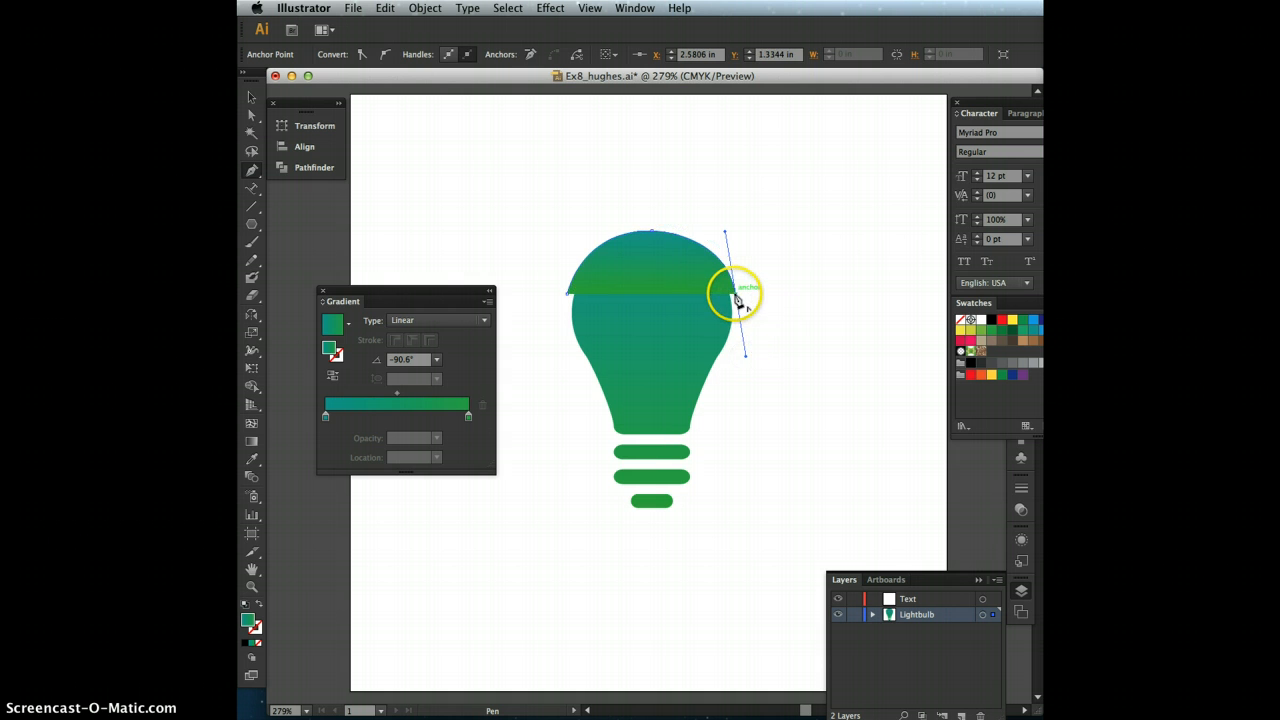
pyautogui.click(736, 296)
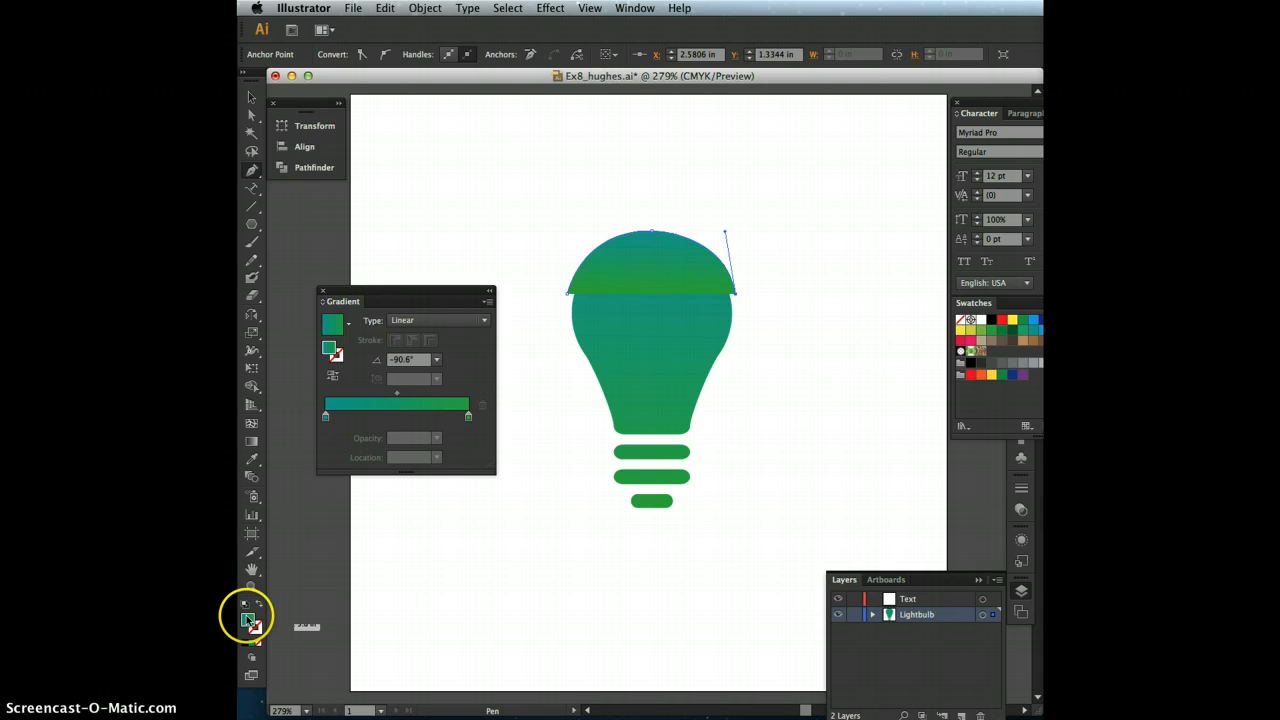
pyautogui.click(256, 645)
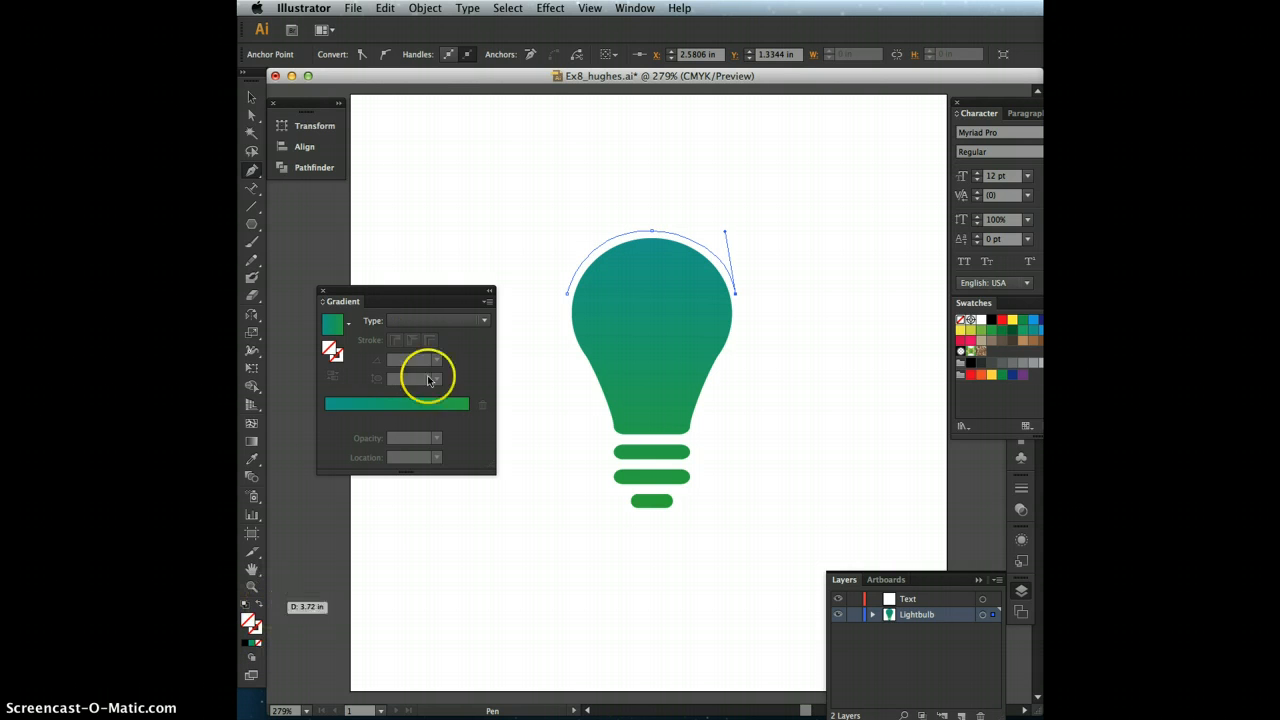
# Activate the Text layer and add path type reading "IDEAS ARE HOT" along the arc above the bulb
pyautogui.click(252, 190)
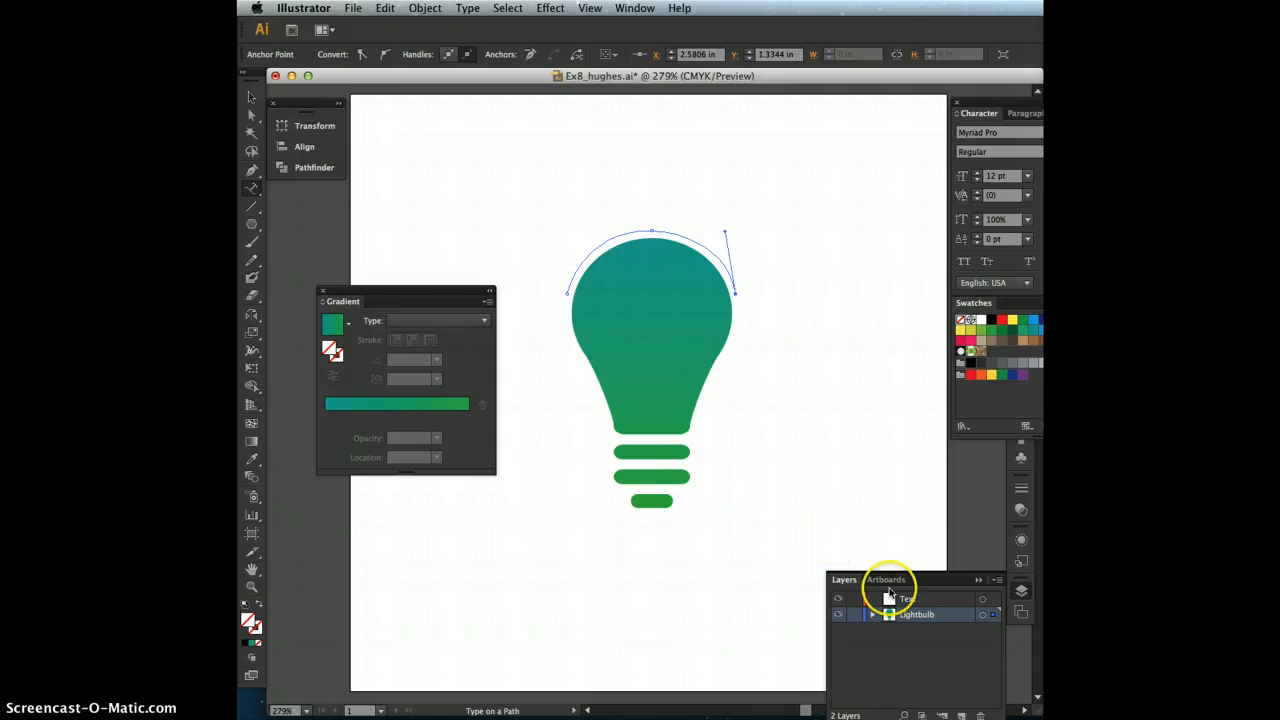
pyautogui.click(925, 601)
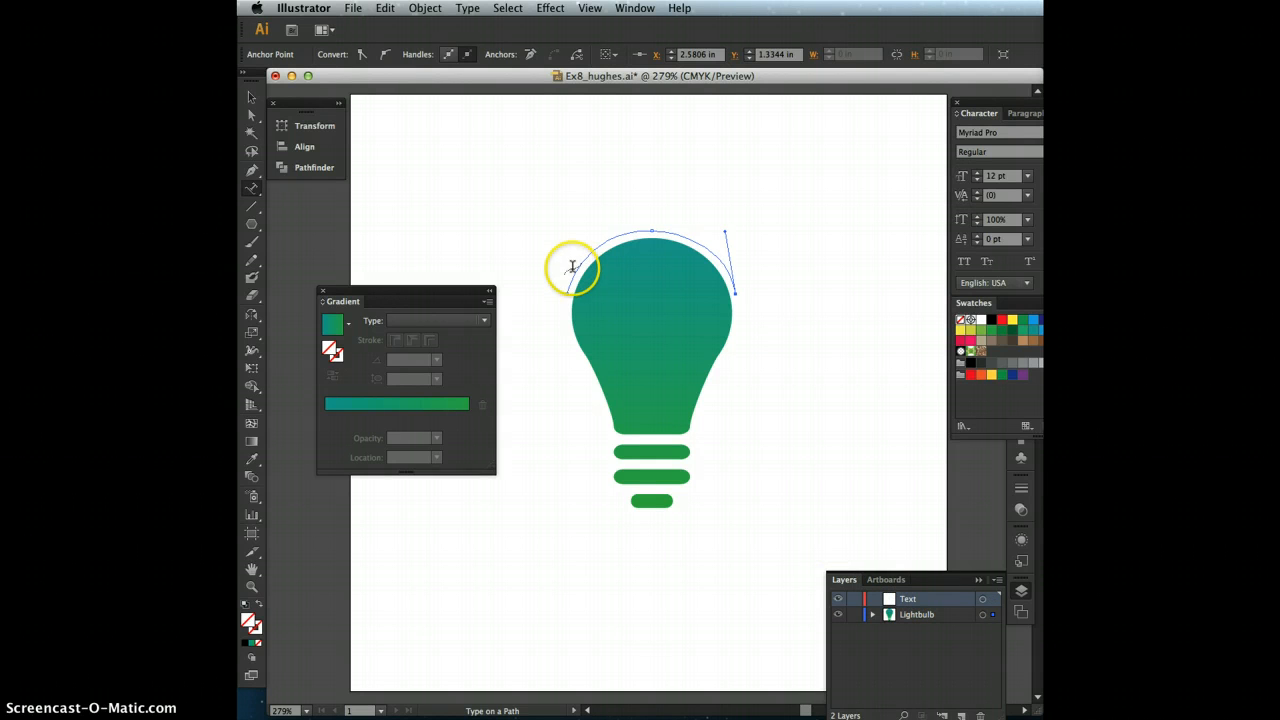
pyautogui.click(572, 271)
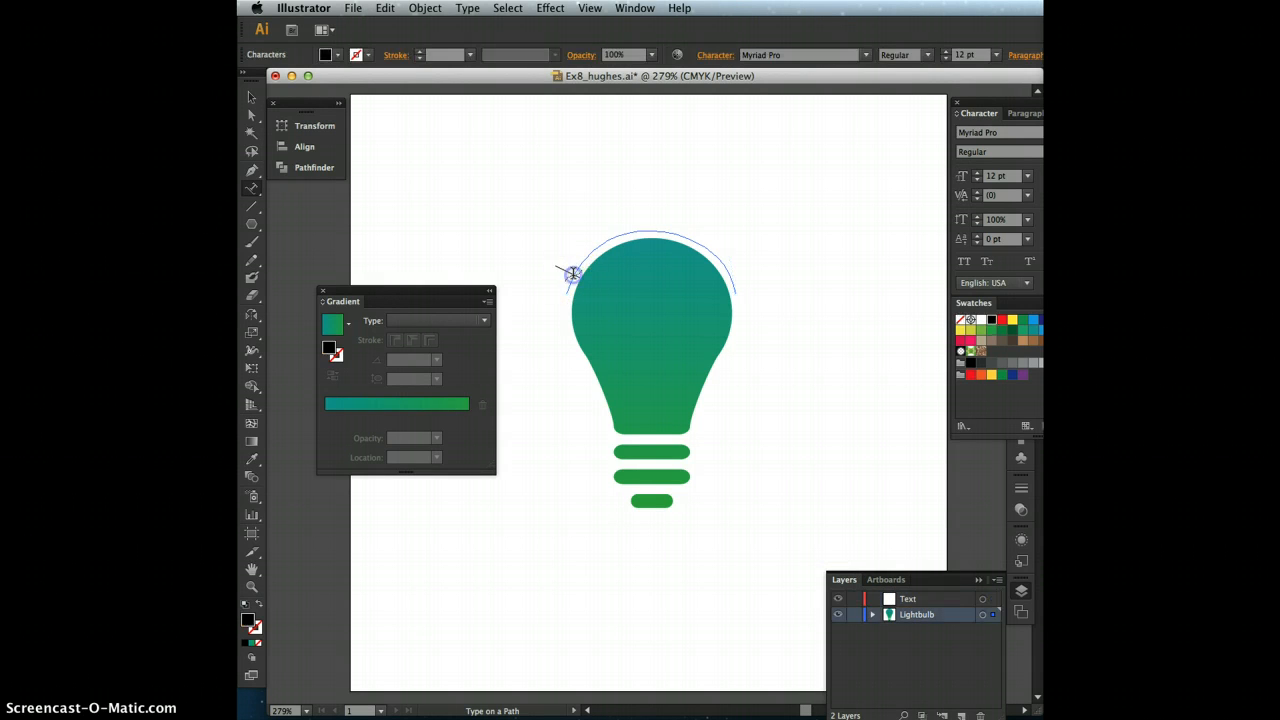
pyautogui.click(806, 309)
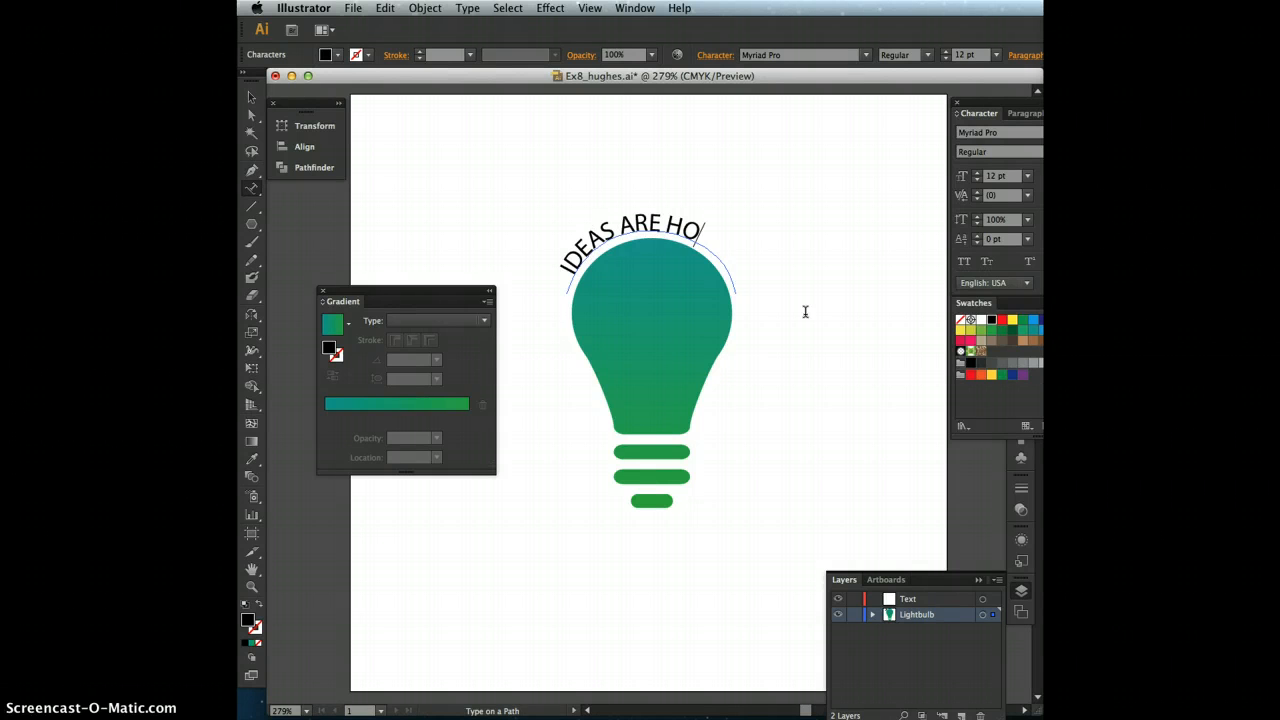
# Increase the font size of all the "IDEAS ARE HOT" text to 14 pt
pyautogui.press('super+a')
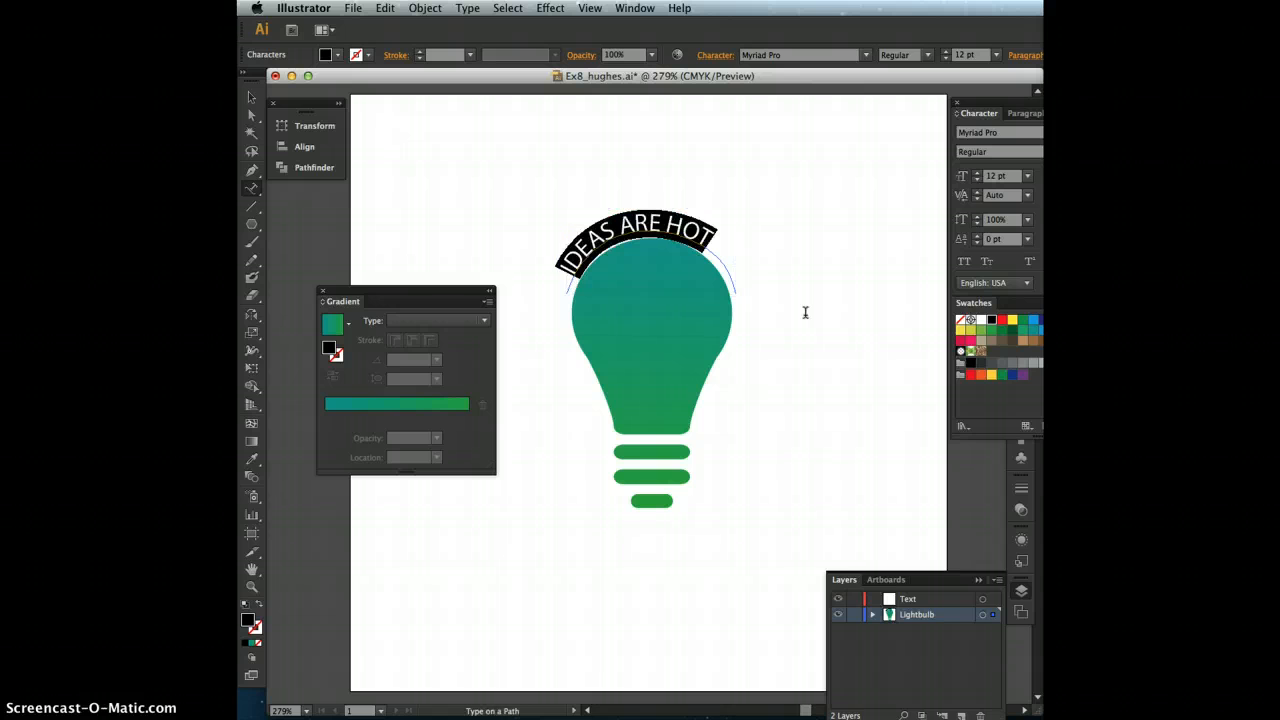
pyautogui.press('super+shift+period')
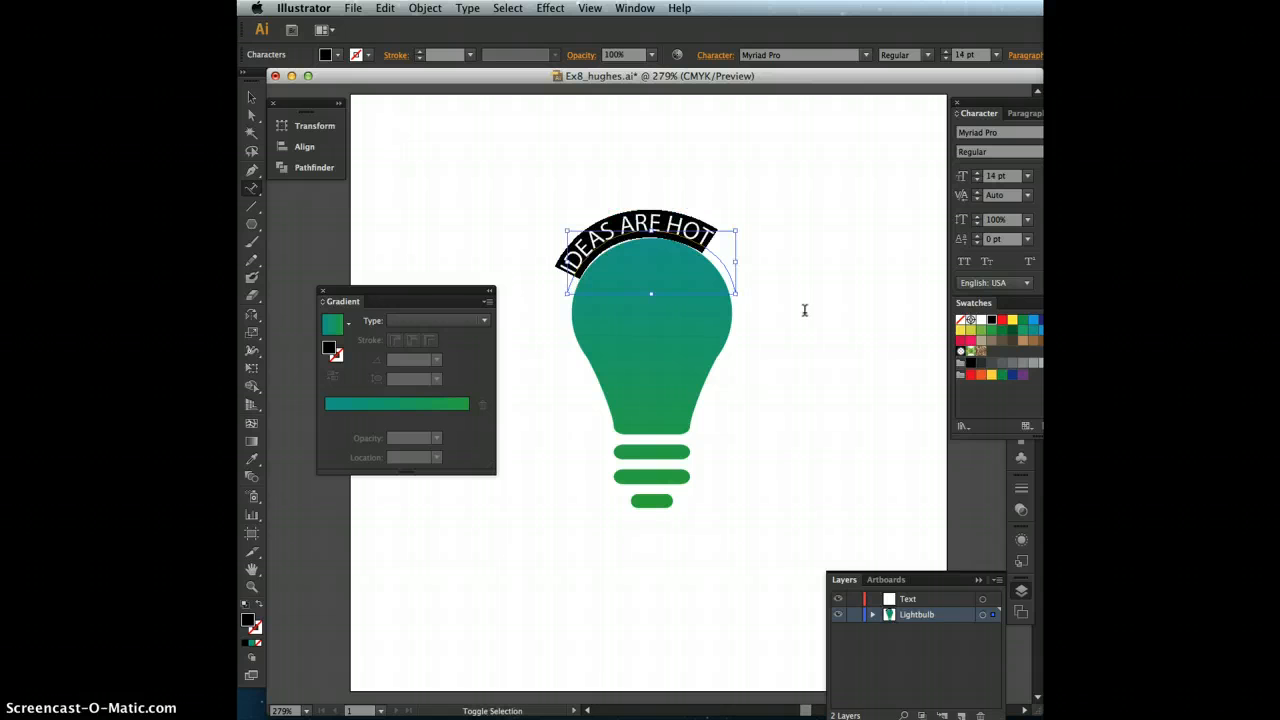
pyautogui.click(452, 210)
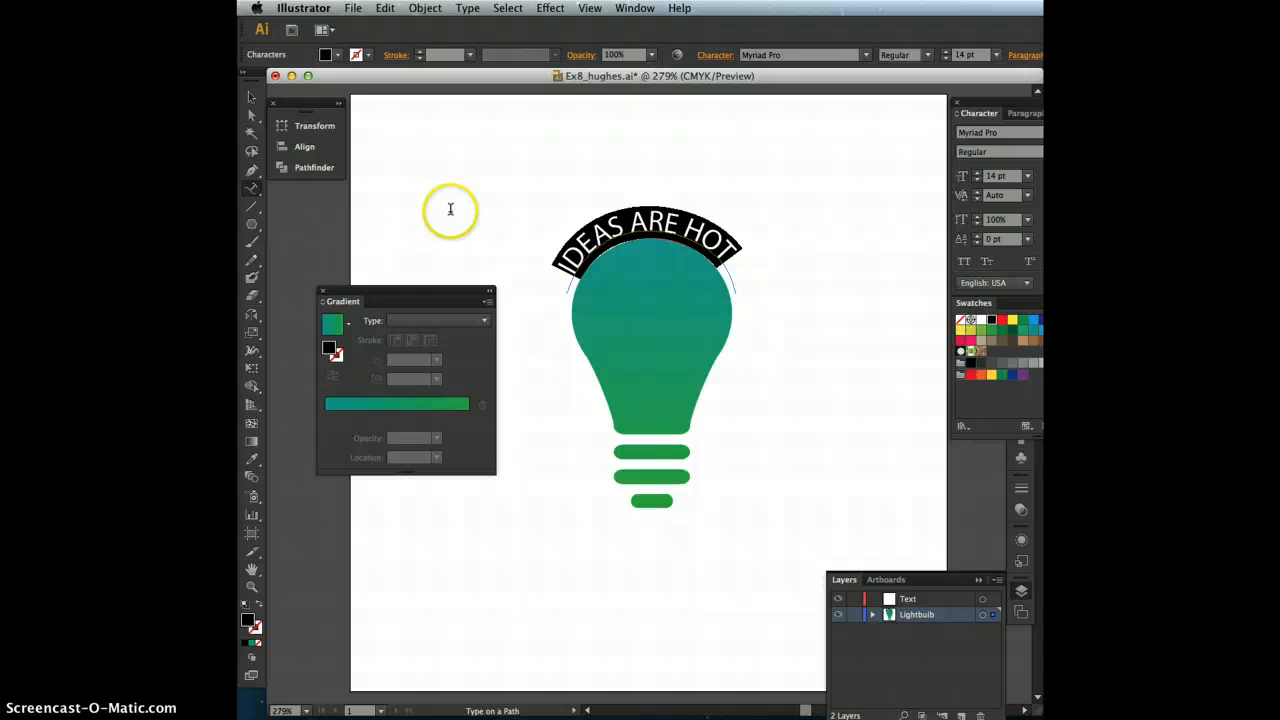
# Shift the "IDEAS ARE HOT" path type along its arc so the text sits centred above the bulb, and deselect it
pyautogui.click(253, 96)
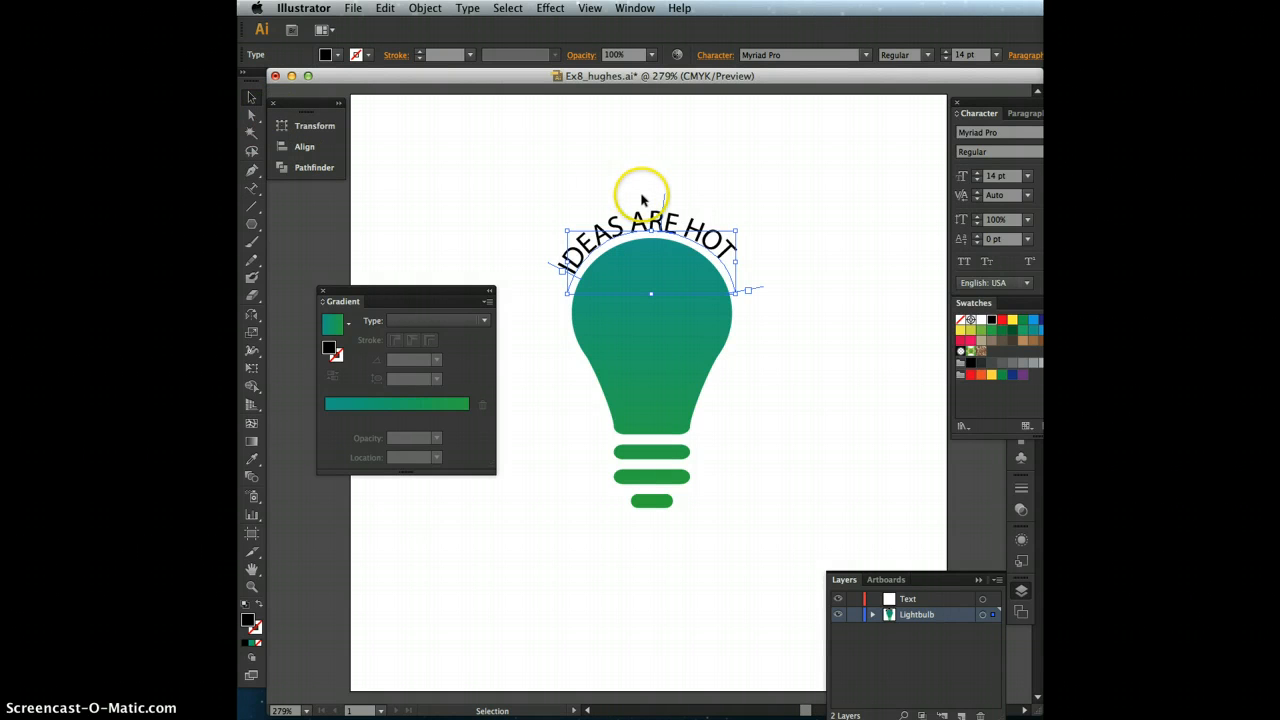
pyautogui.click(663, 212)
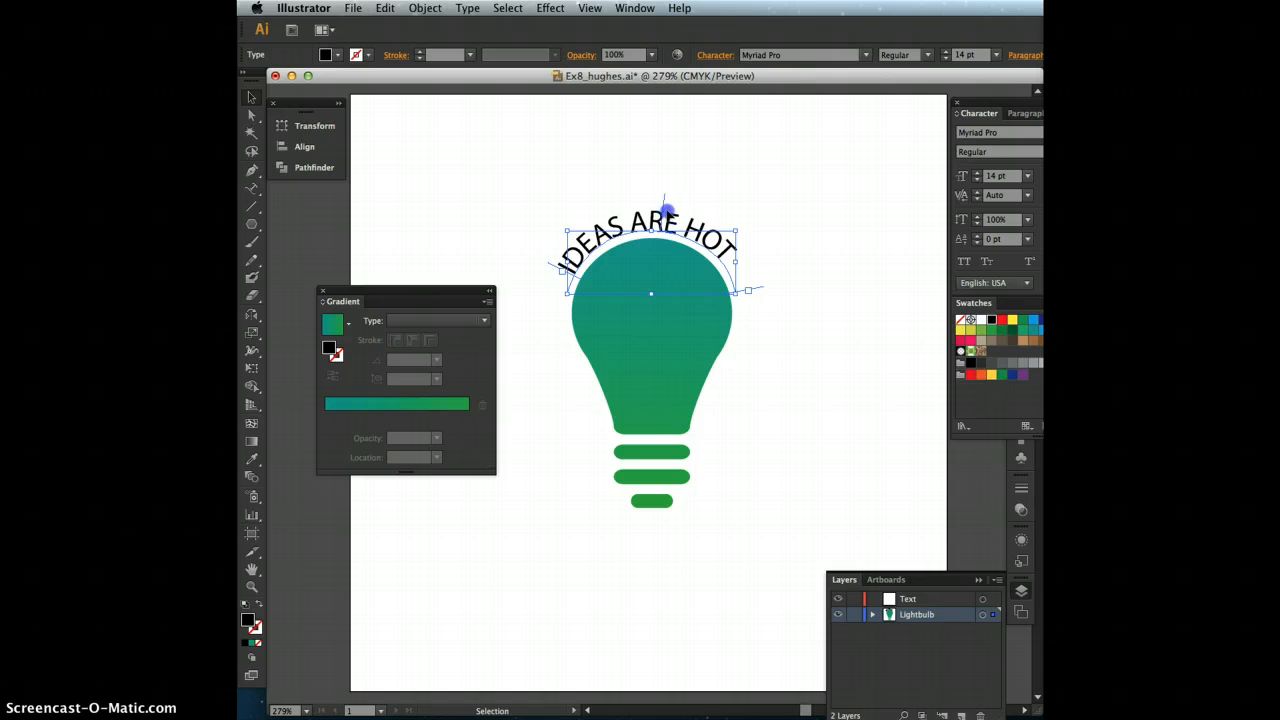
pyautogui.moveTo(665, 210); pyautogui.dragTo(684, 220)
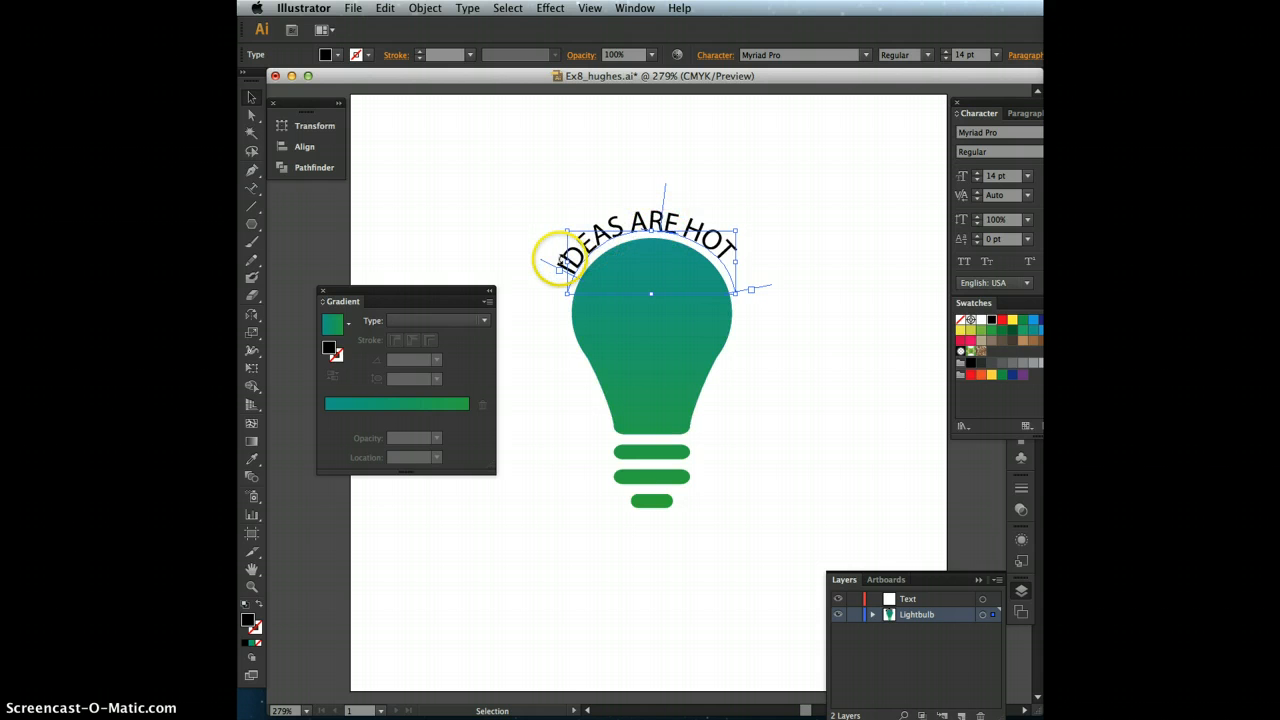
pyautogui.moveTo(548, 265); pyautogui.dragTo(557, 251)
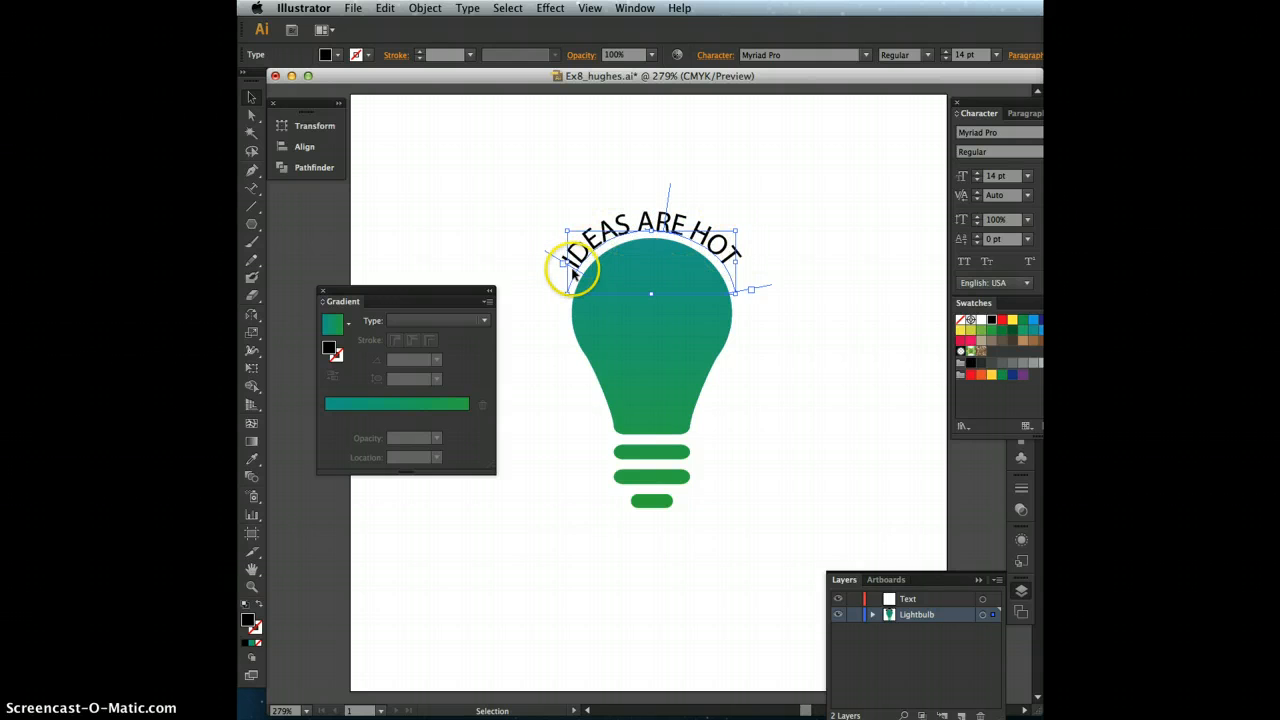
pyautogui.click(749, 185)
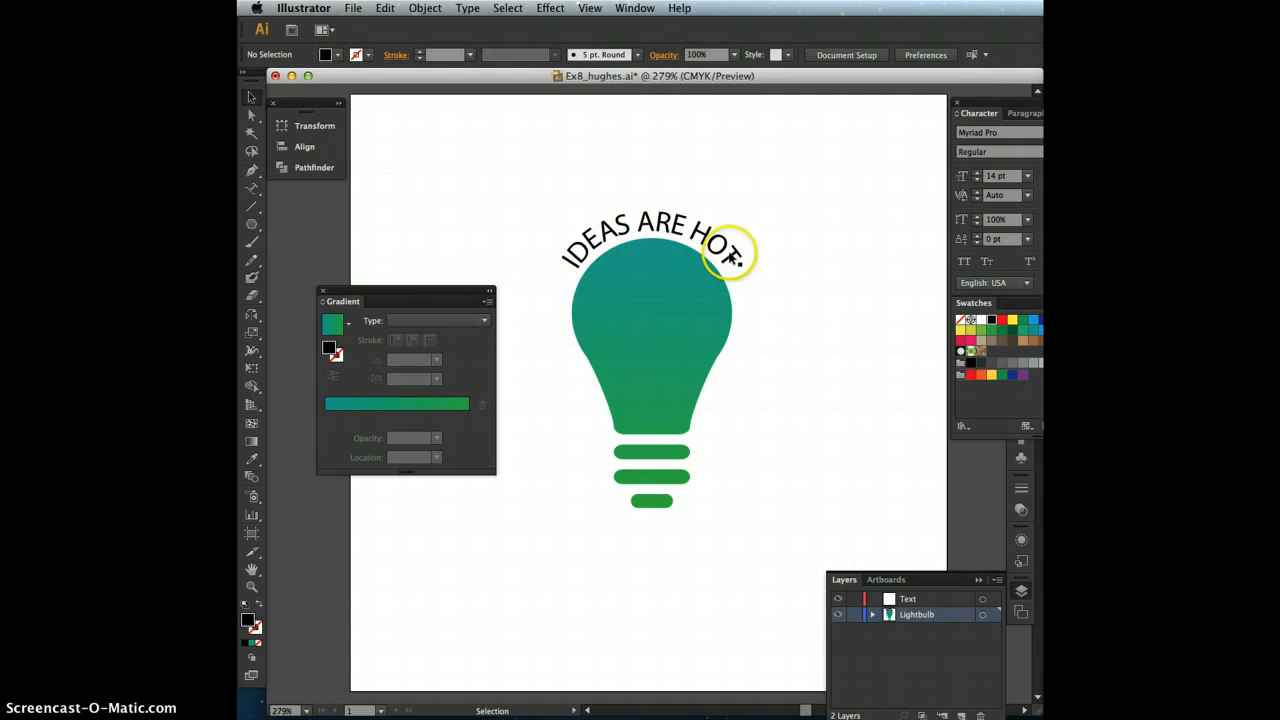
# Set the font style of all the "IDEAS ARE HOT" text to Semibold and finish text editing
pyautogui.tripleClick(667, 217)
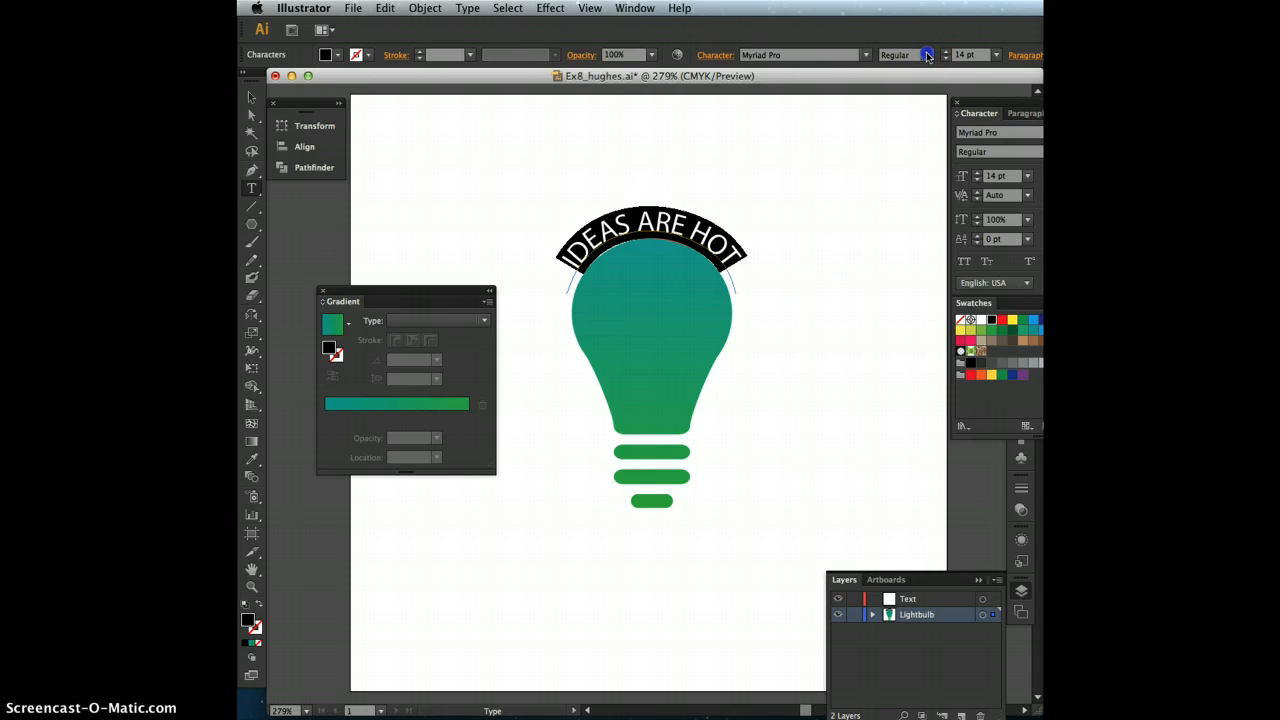
pyautogui.click(927, 56)
pyautogui.click(923, 166)
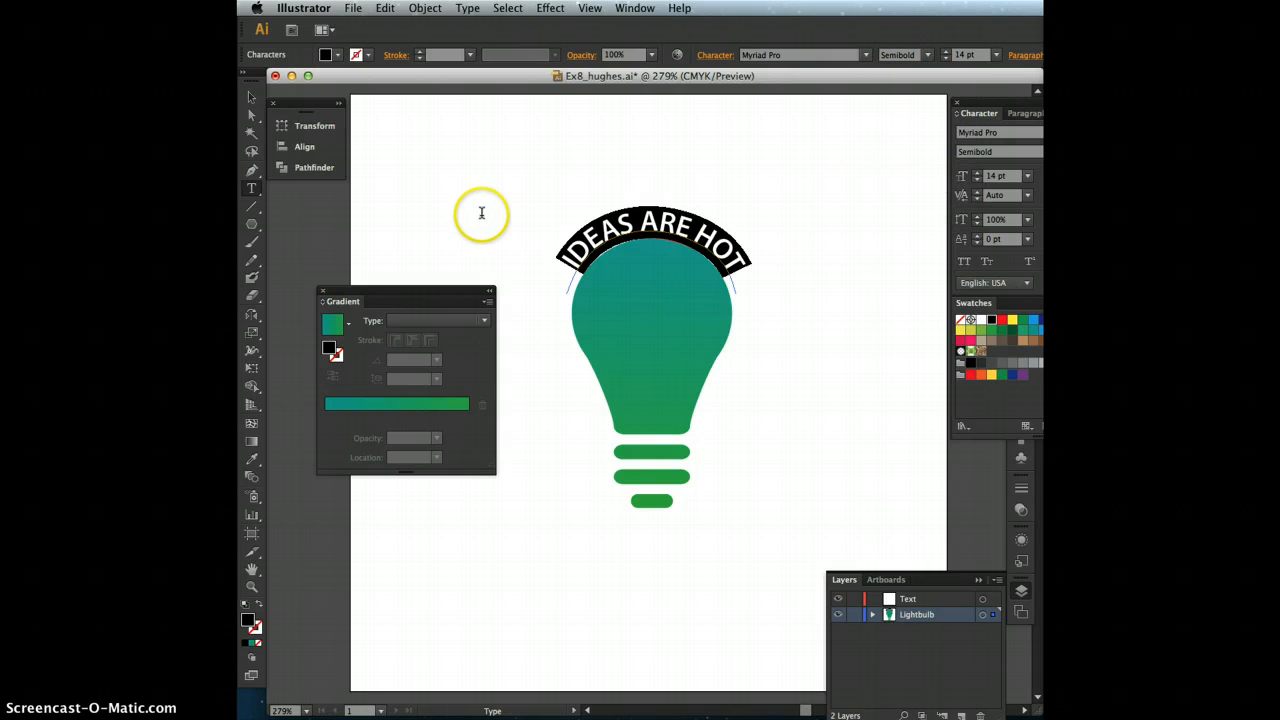
pyautogui.click(252, 97)
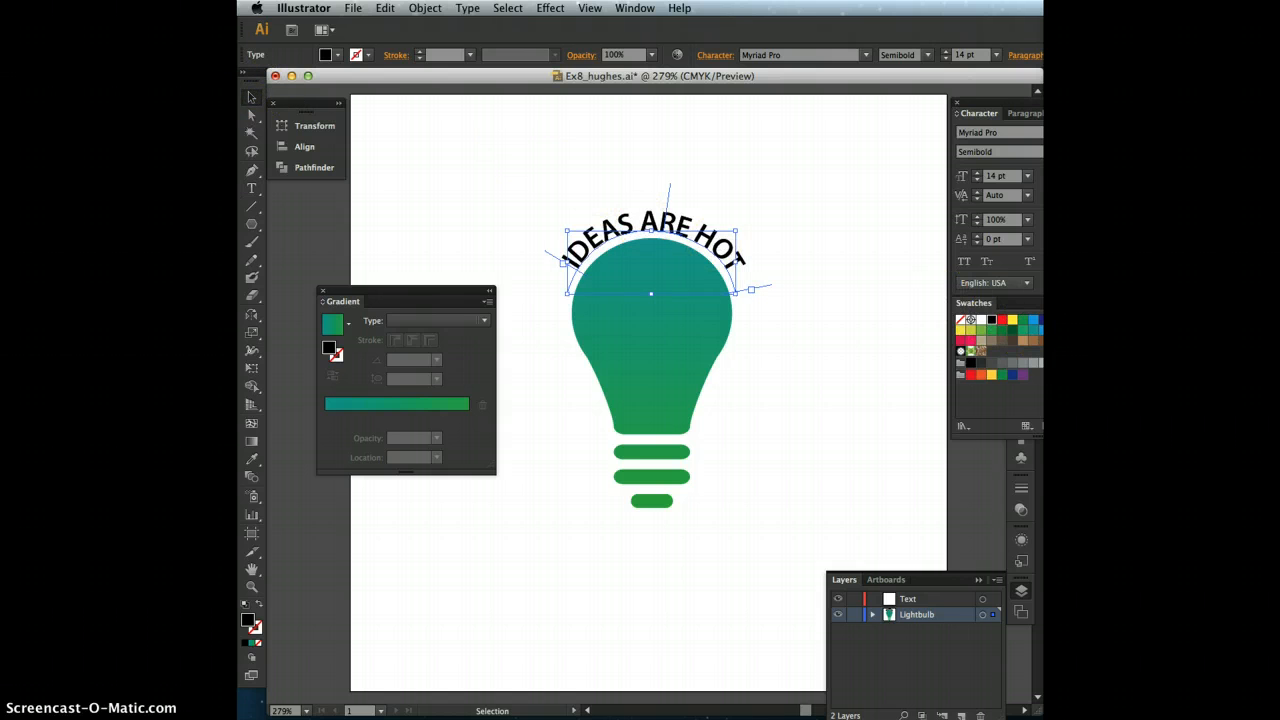
# Try a teal swatch fill on the curved text, and replace it with the green swatch that matches the bulb's base
pyautogui.click(1035, 332)
pyautogui.click(735, 185)
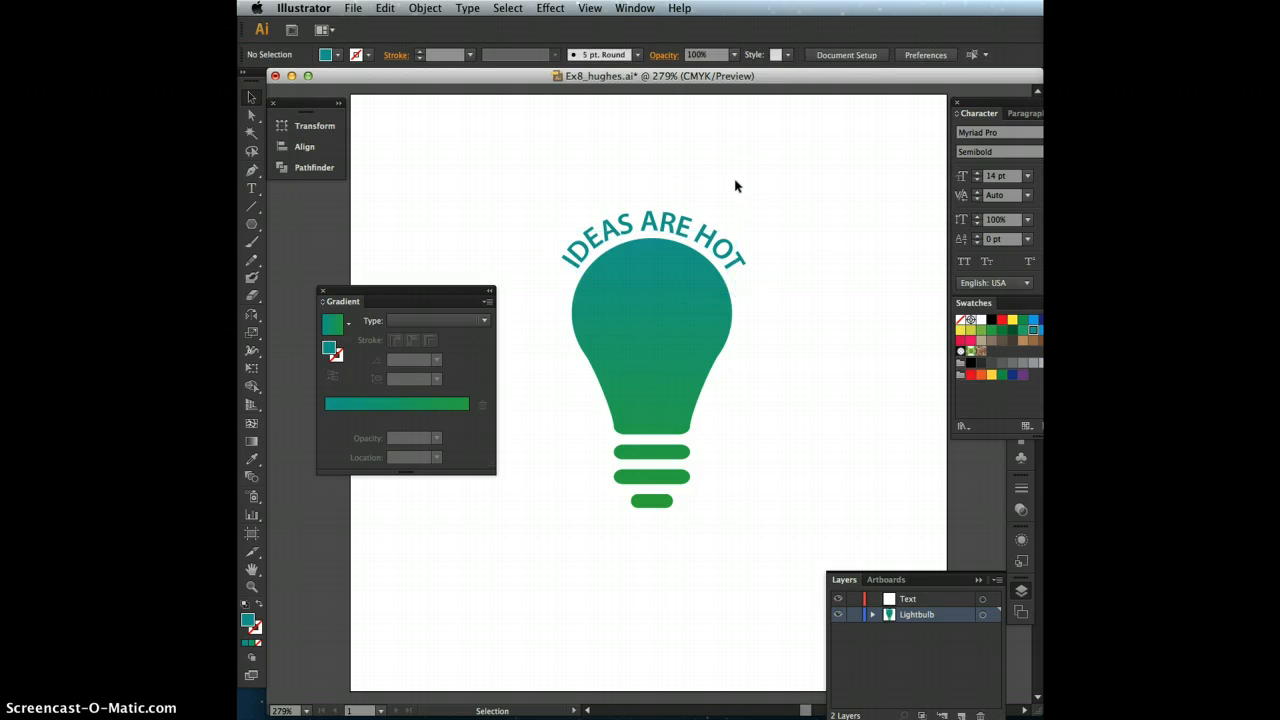
pyautogui.click(684, 226)
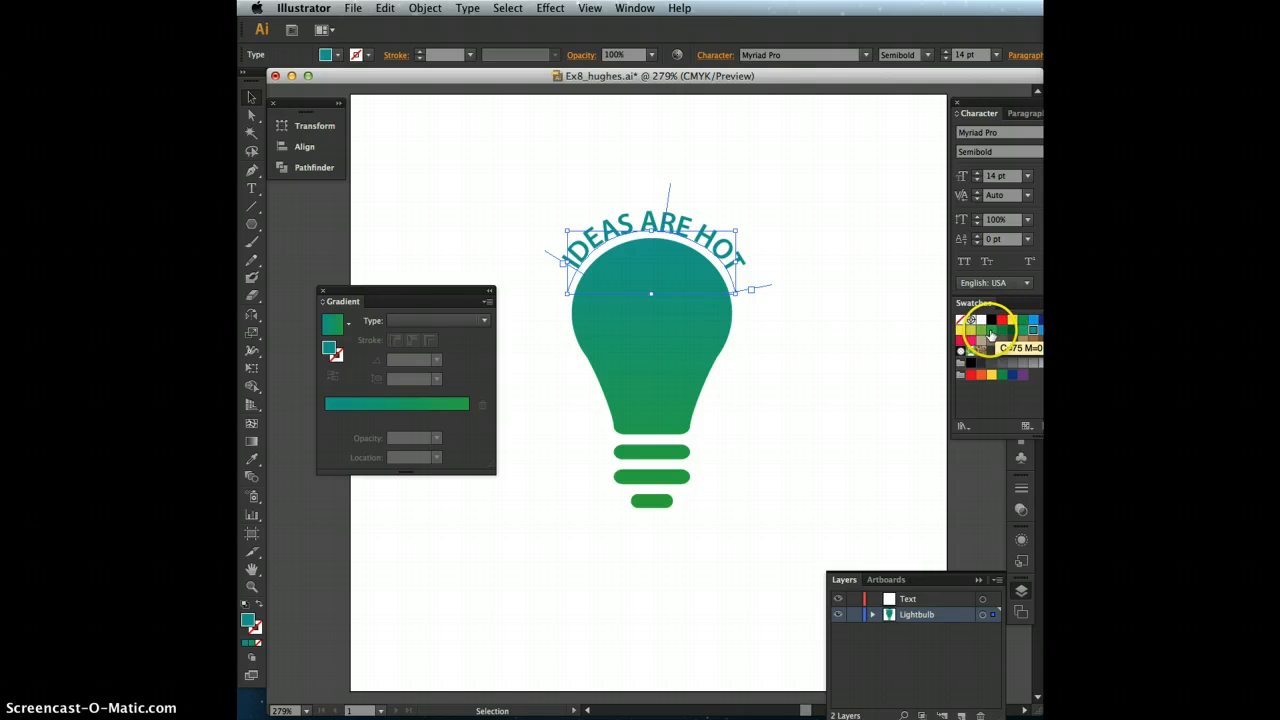
pyautogui.click(734, 185)
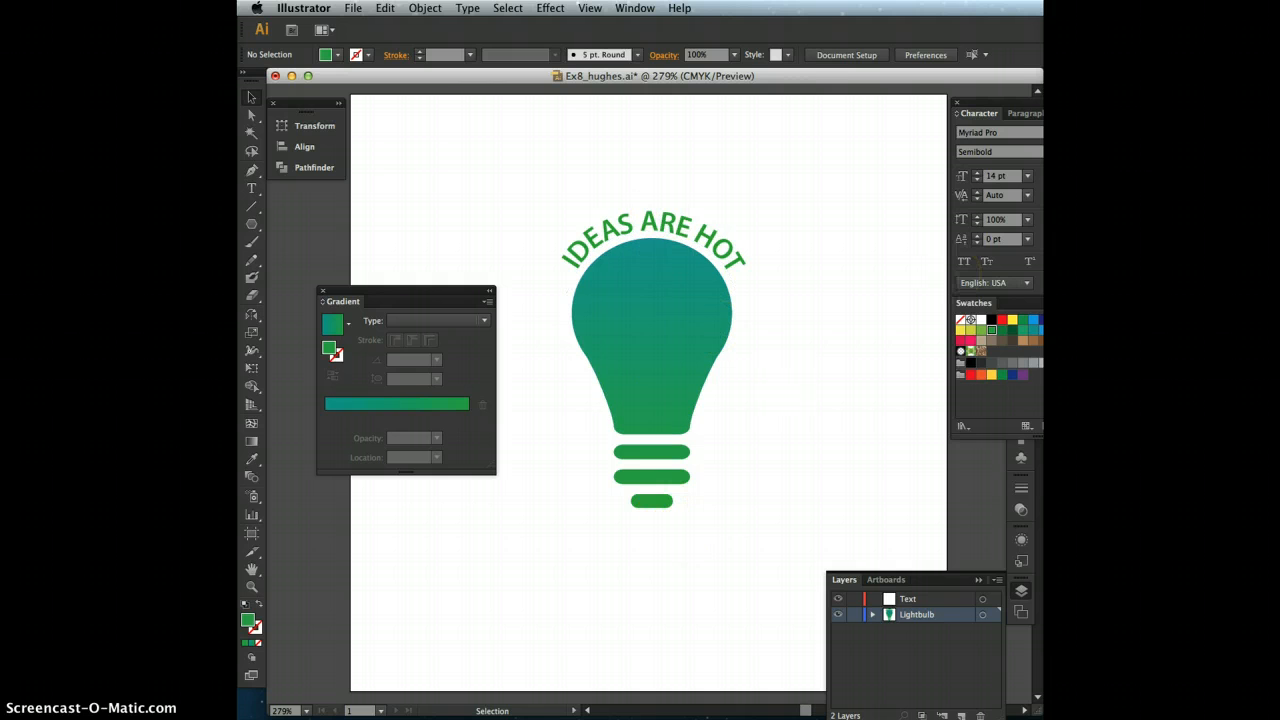
pyautogui.press('super+Tab')
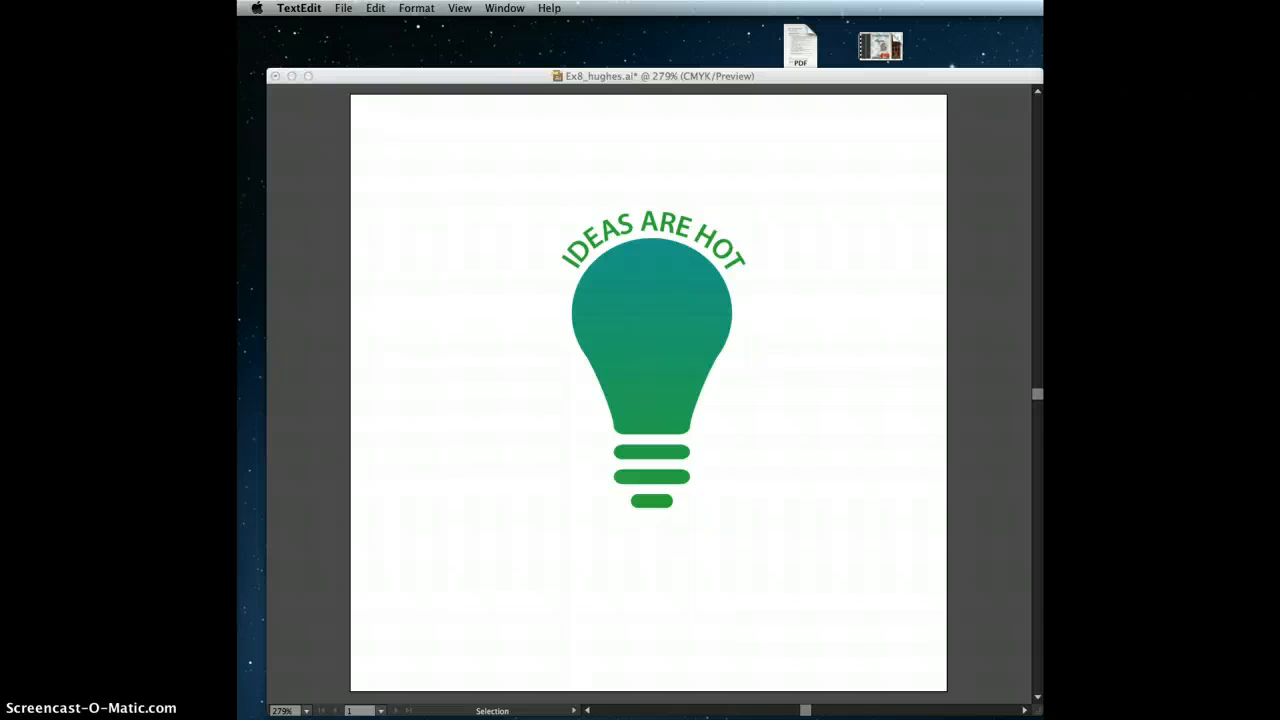
pyautogui.click(1003, 165)
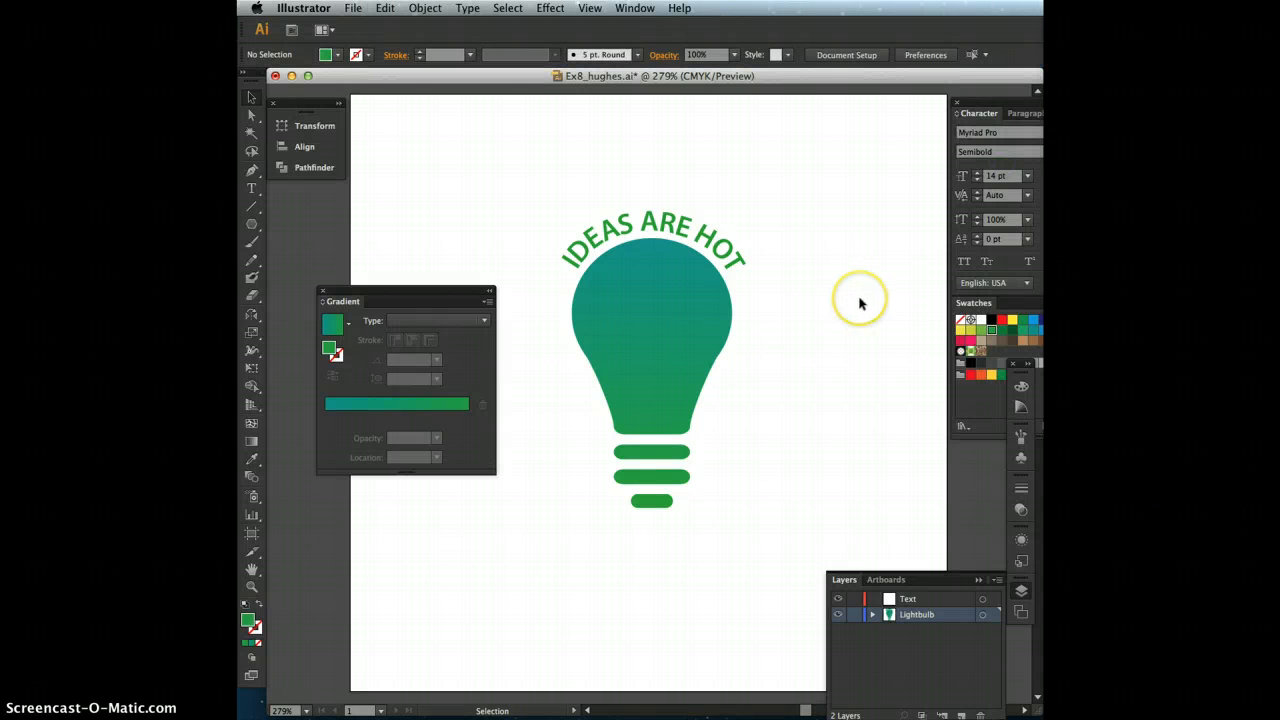
pyautogui.click(808, 268)
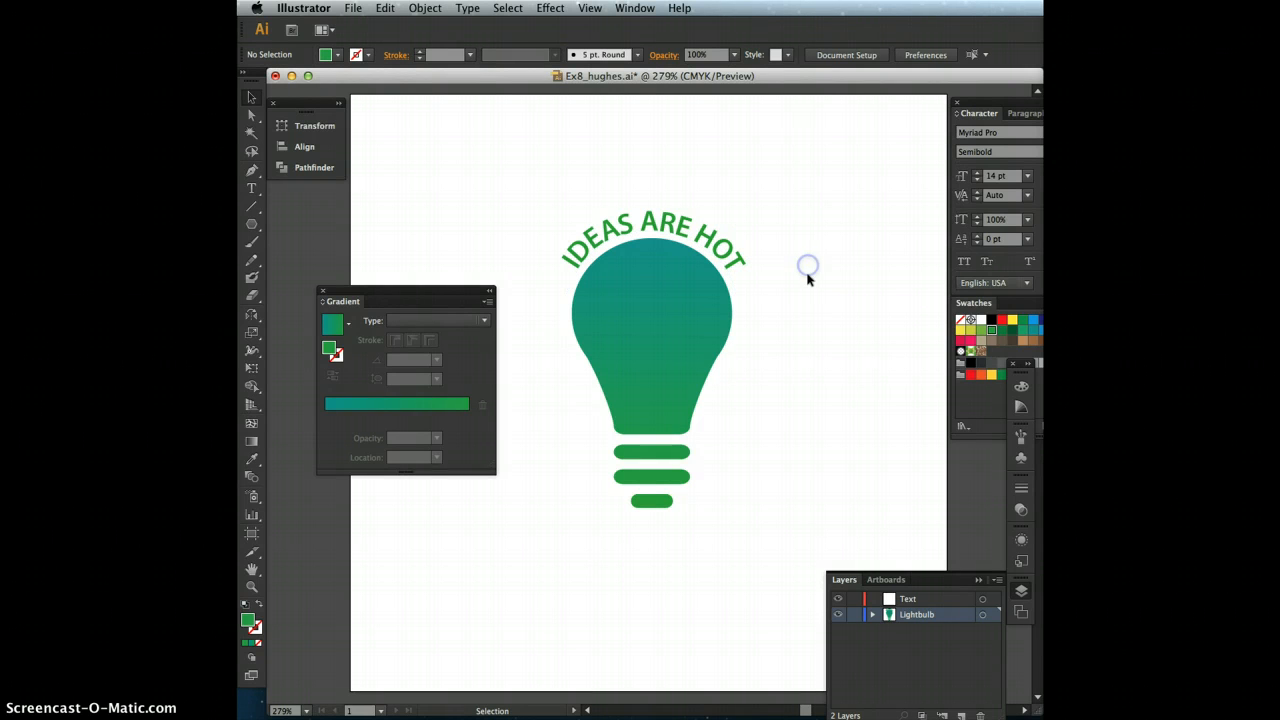
# Preview a Reflect of the lightbulb group across the horizontal axis and create it as a copy
pyautogui.click(652, 320)
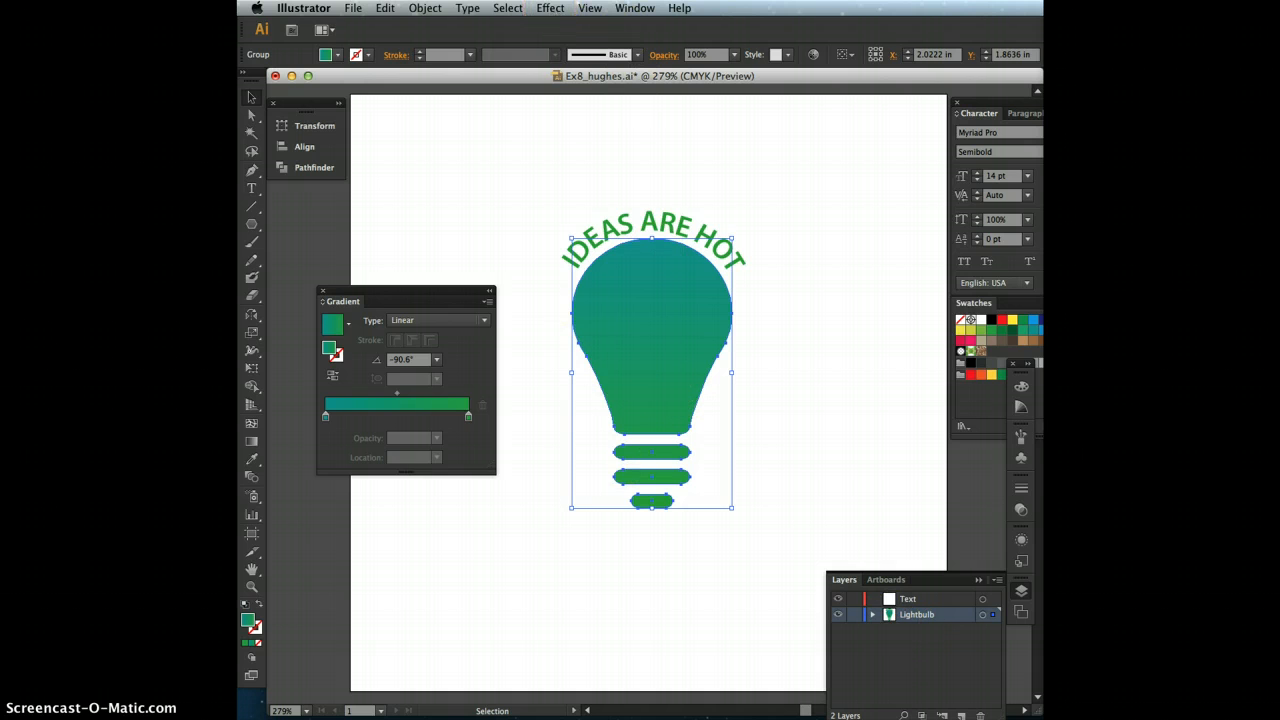
pyautogui.click(425, 9)
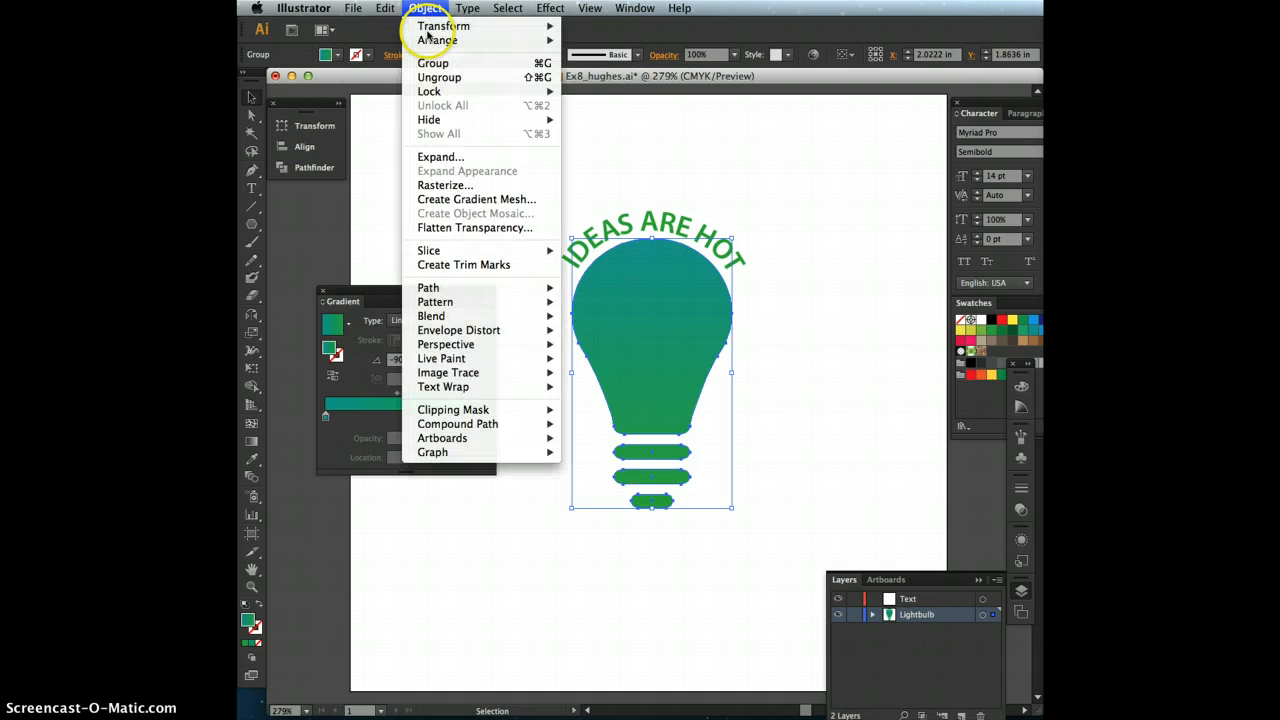
pyautogui.moveTo(430, 32)
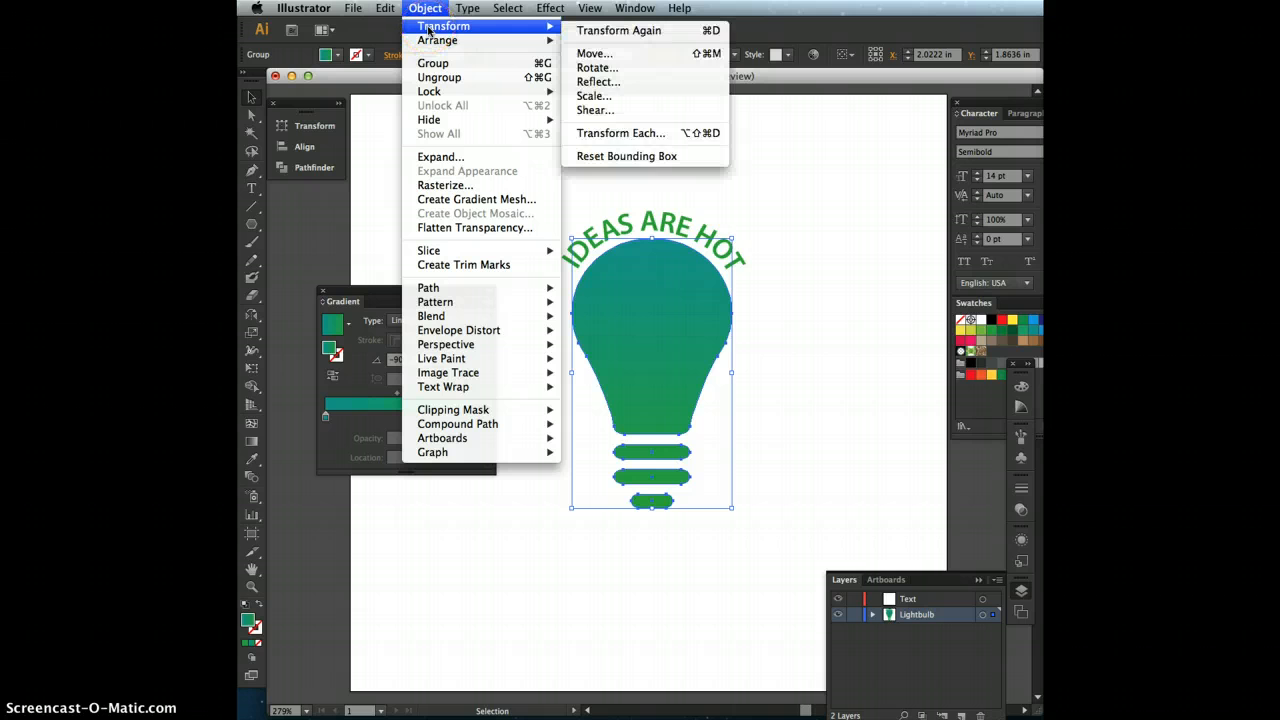
pyautogui.click(594, 84)
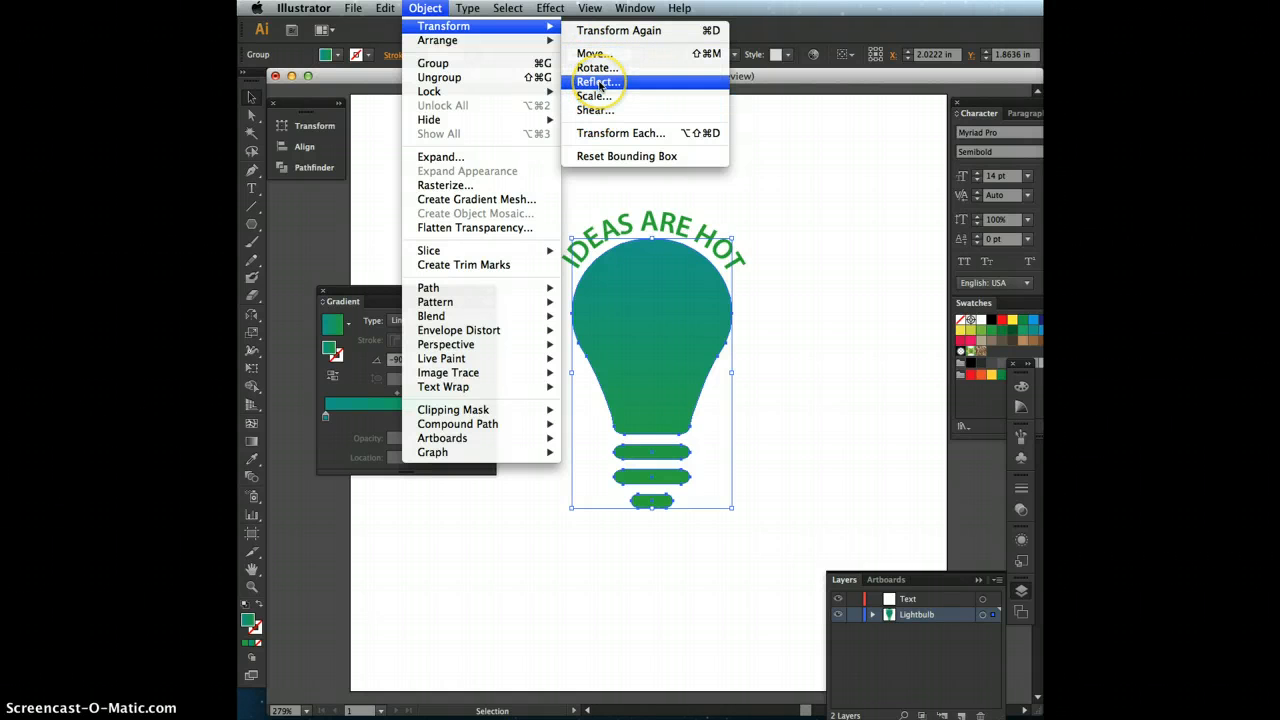
pyautogui.click(597, 82)
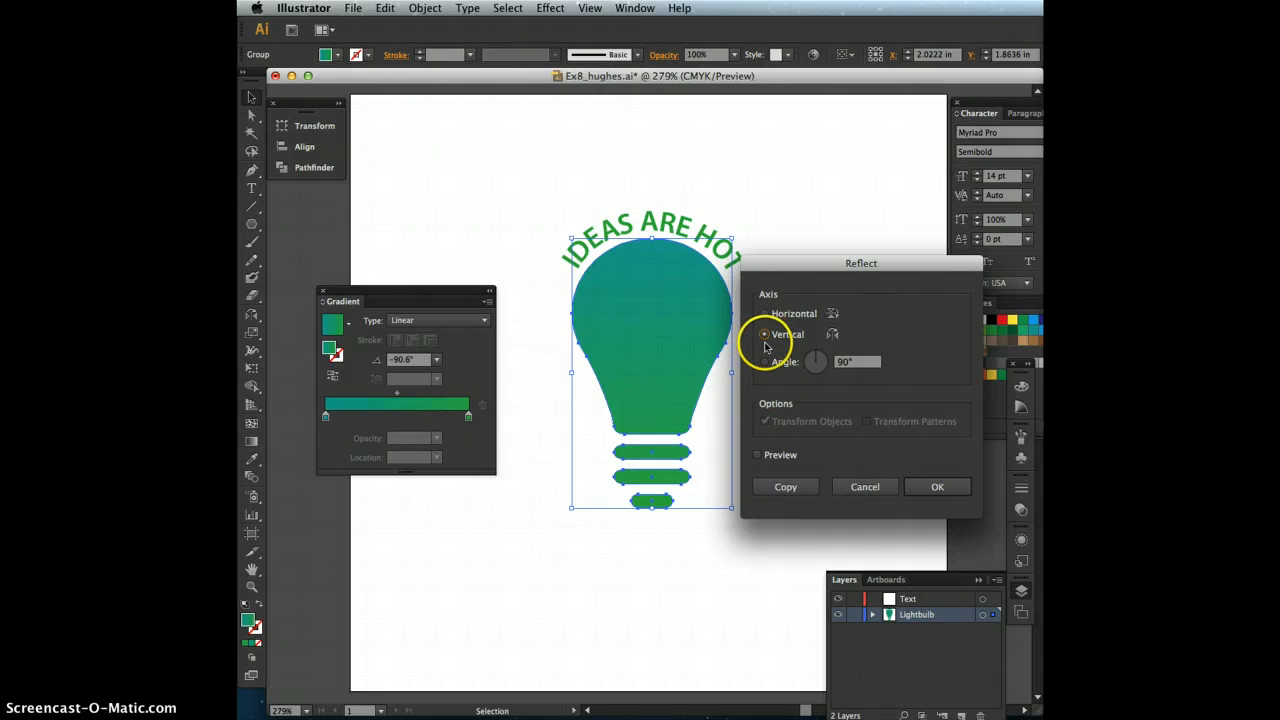
pyautogui.click(765, 336)
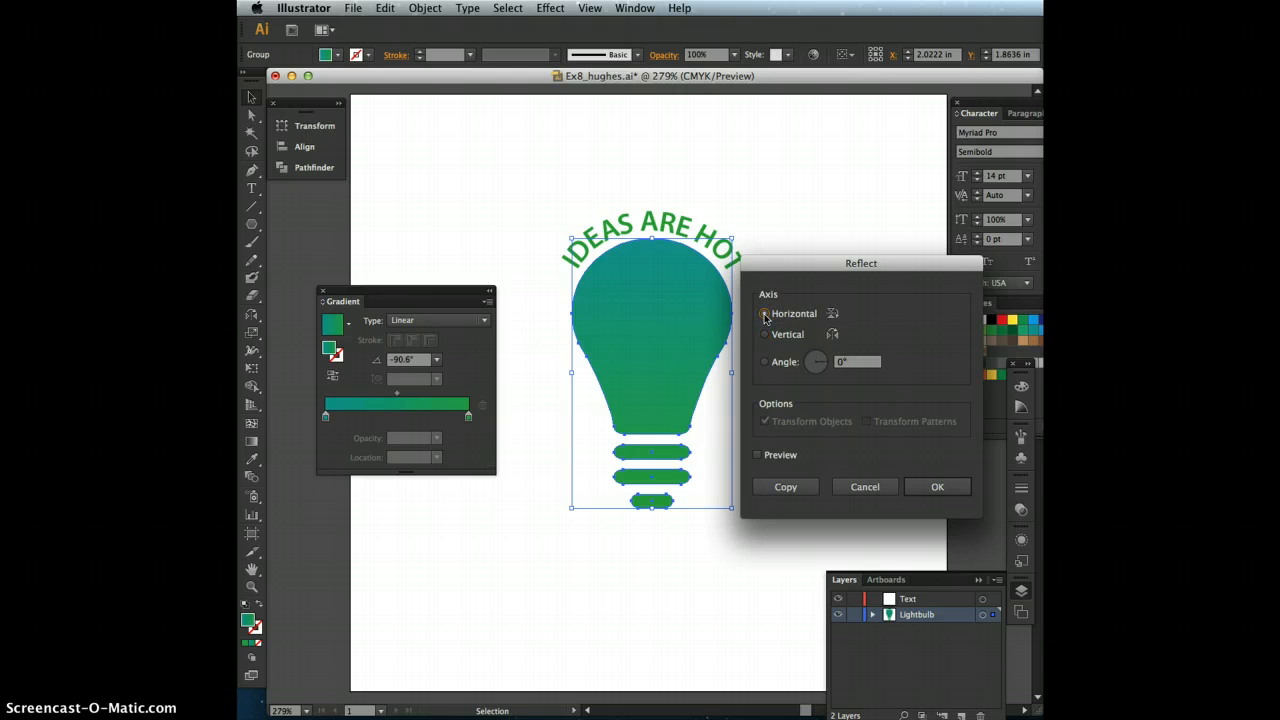
pyautogui.click(756, 456)
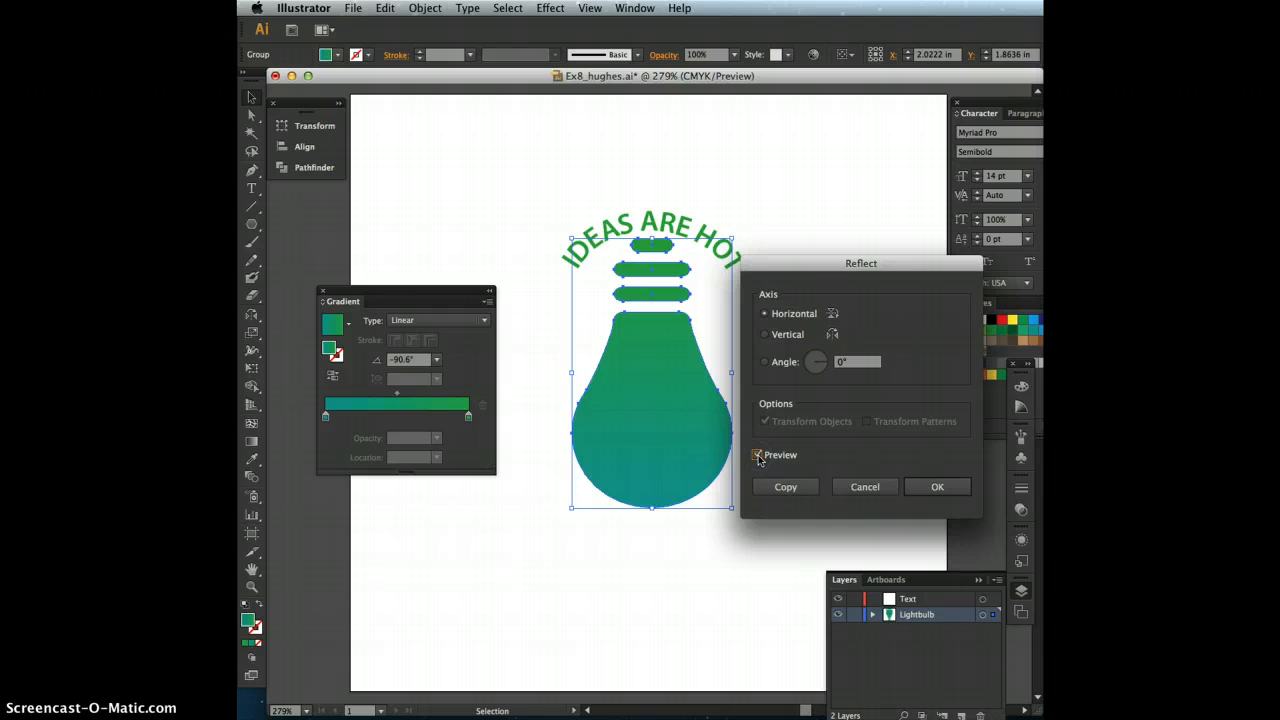
pyautogui.click(757, 456)
pyautogui.click(771, 294)
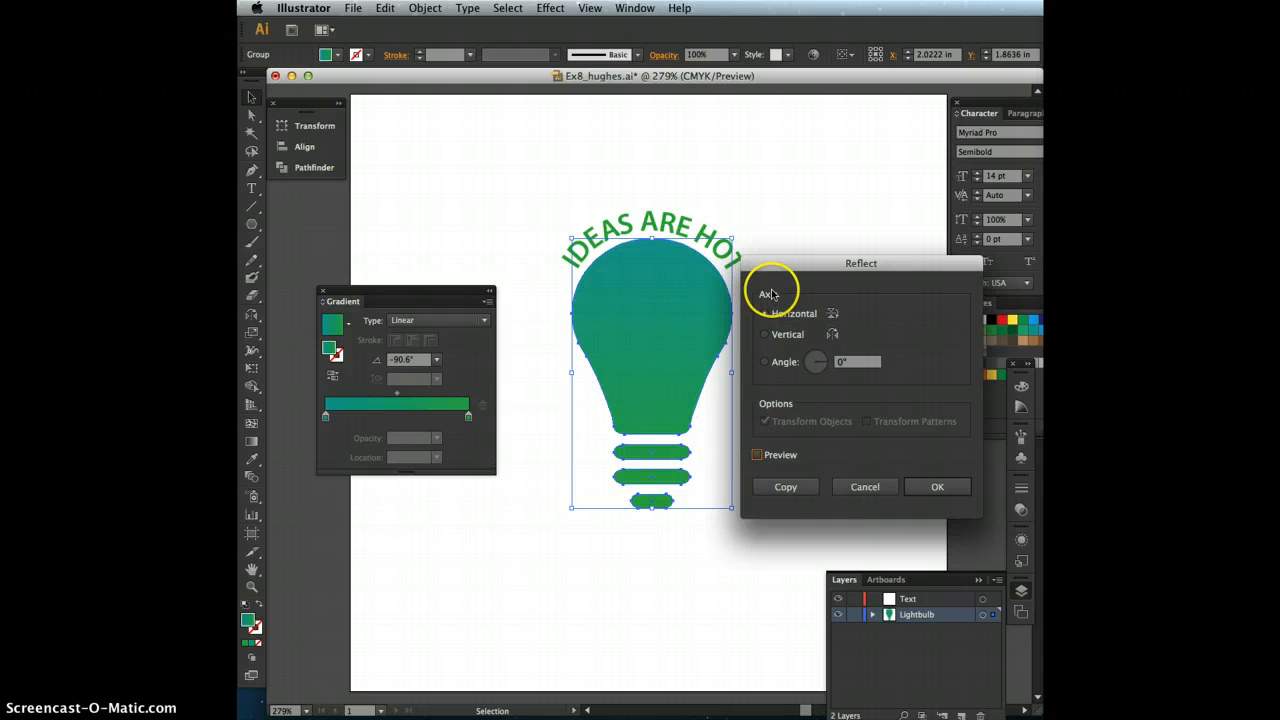
pyautogui.click(783, 487)
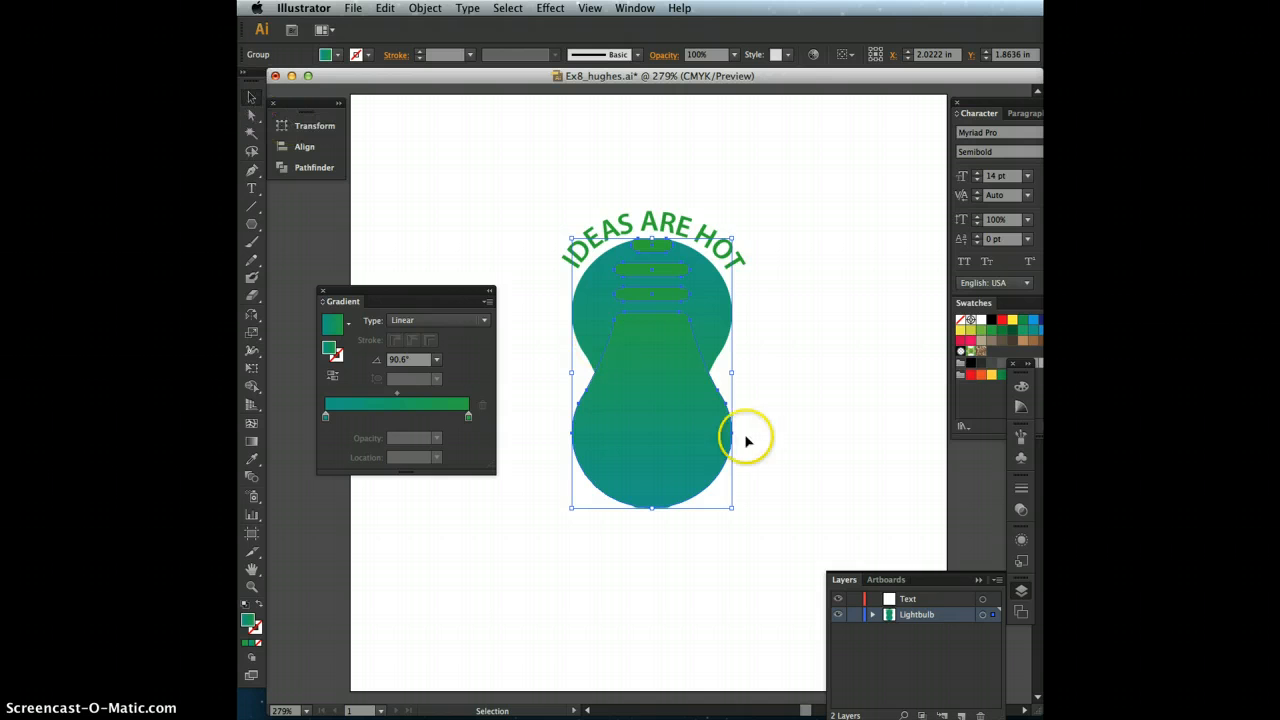
# Move the reflected bulb directly below the original and nudge it up until the two bulbs' smallest base bars overlap
pyautogui.click(653, 351)
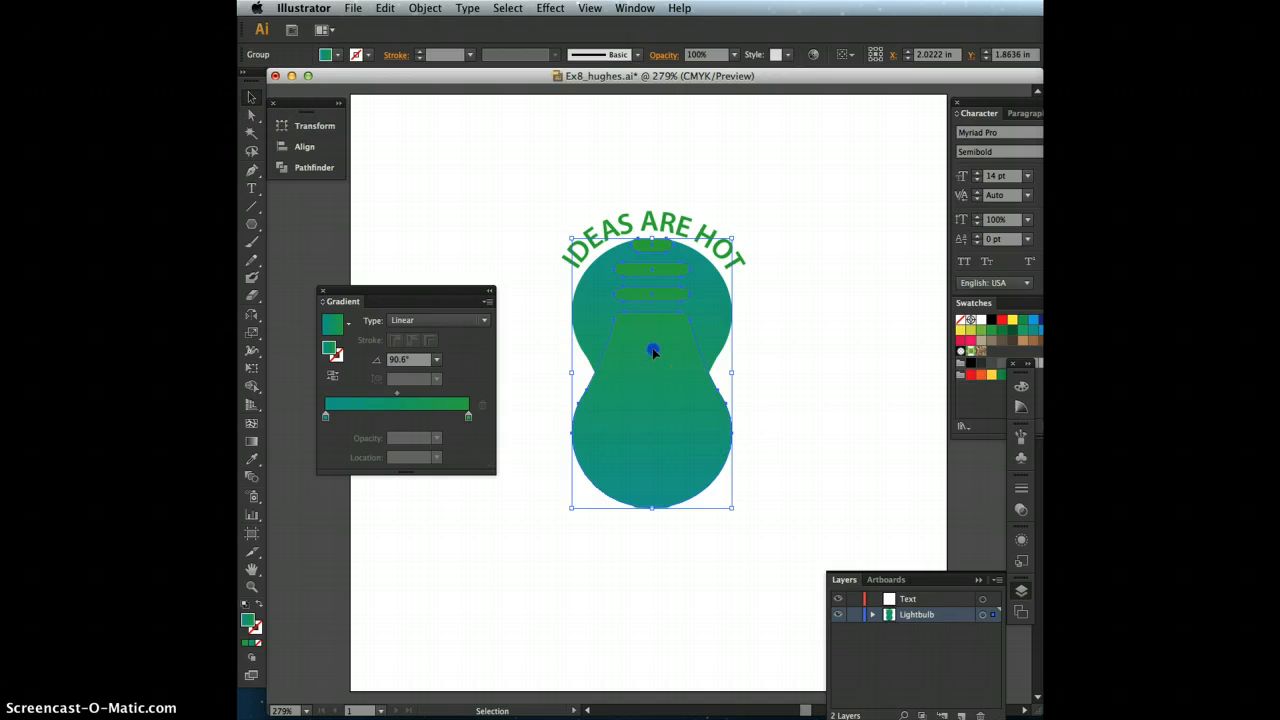
pyautogui.moveTo(653, 351); pyautogui.dragTo(662, 595)
pyautogui.scroll(-2, 787, 289)
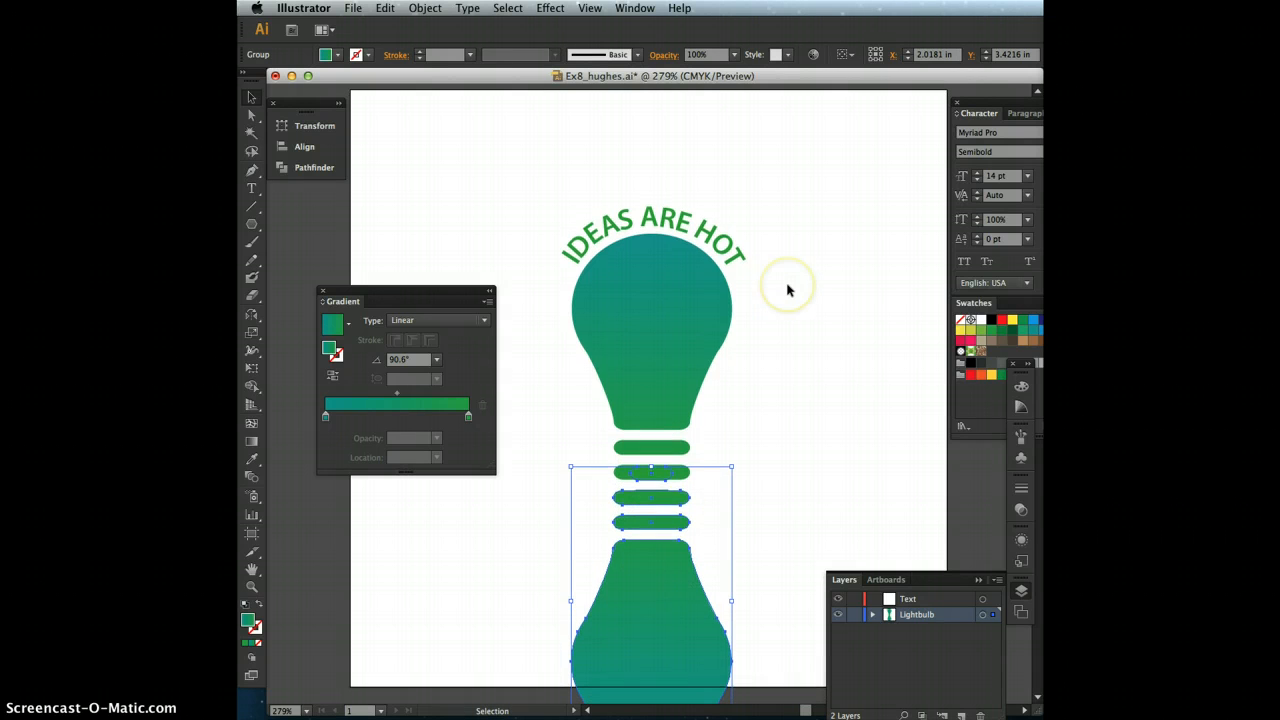
pyautogui.moveTo(671, 562)
pyautogui.mouseDown()
pyautogui.moveTo(663, 592)
pyautogui.moveTo(660, 582)
pyautogui.mouseUp()
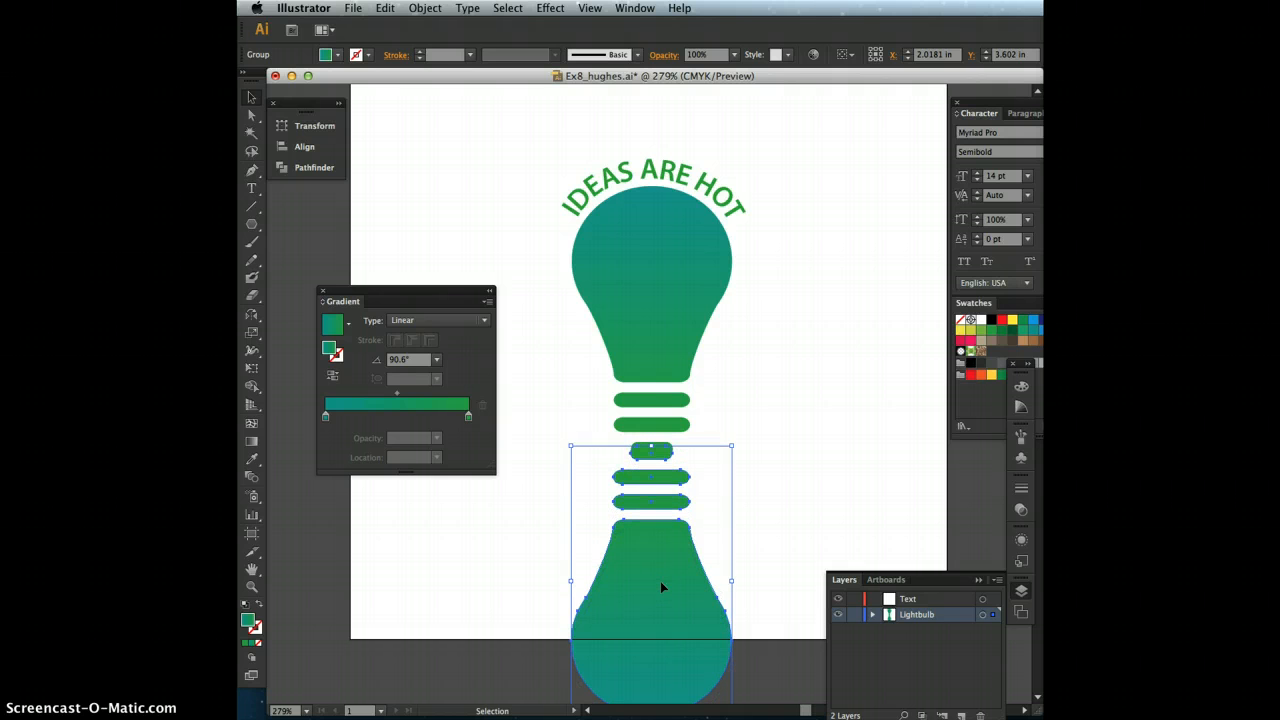
pyautogui.press('Up')
pyautogui.press('Up')
pyautogui.press('Up')
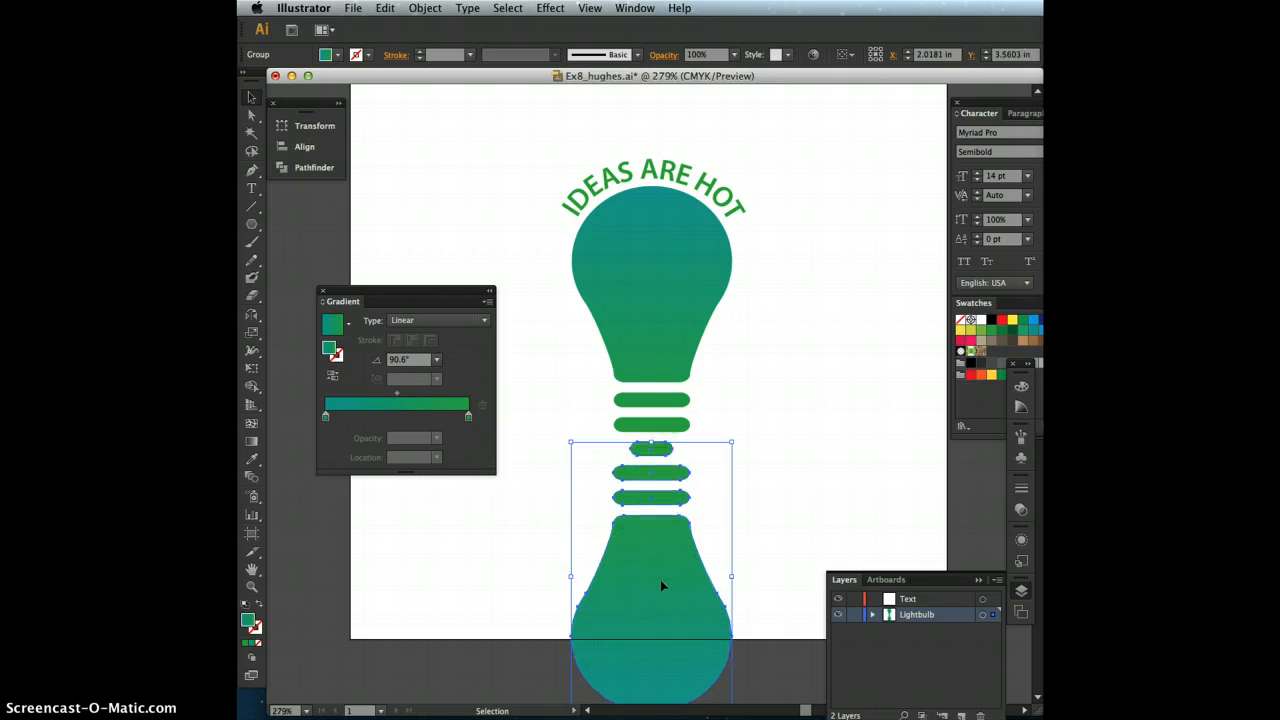
pyautogui.click(815, 496)
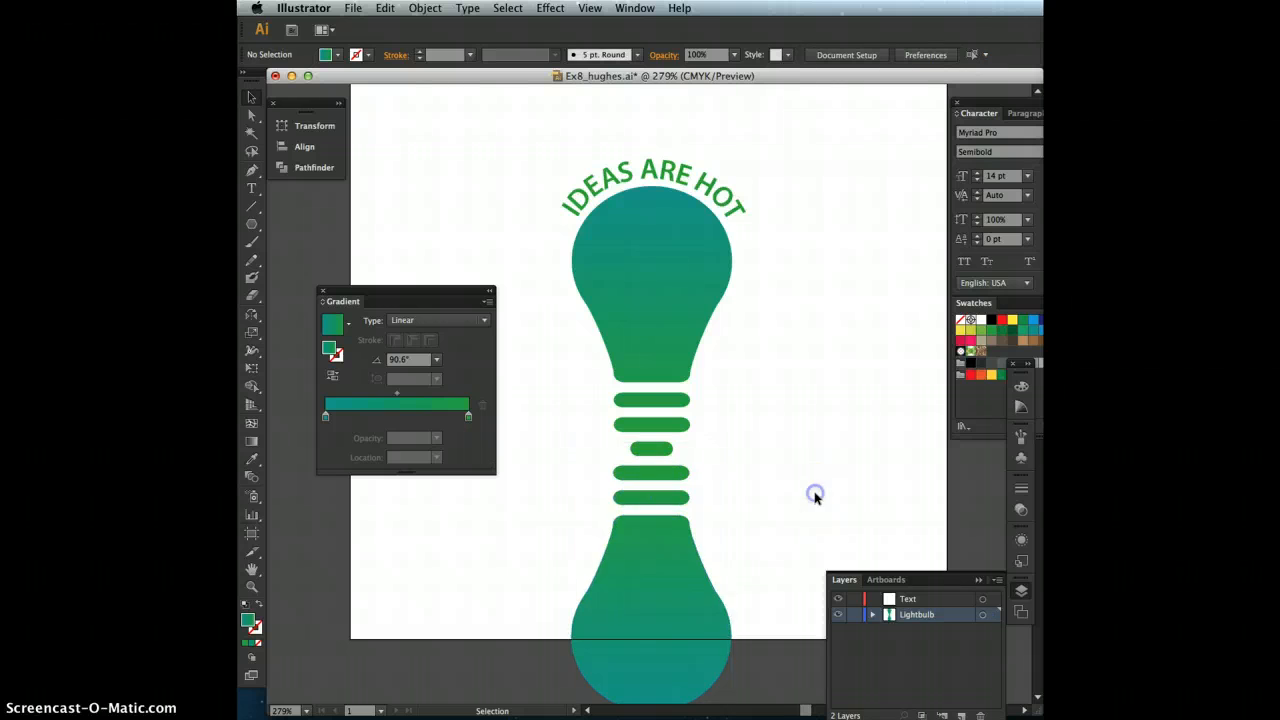
# Fill the reflected bulb copy with a light gray swatch and deselect it
pyautogui.click(700, 586)
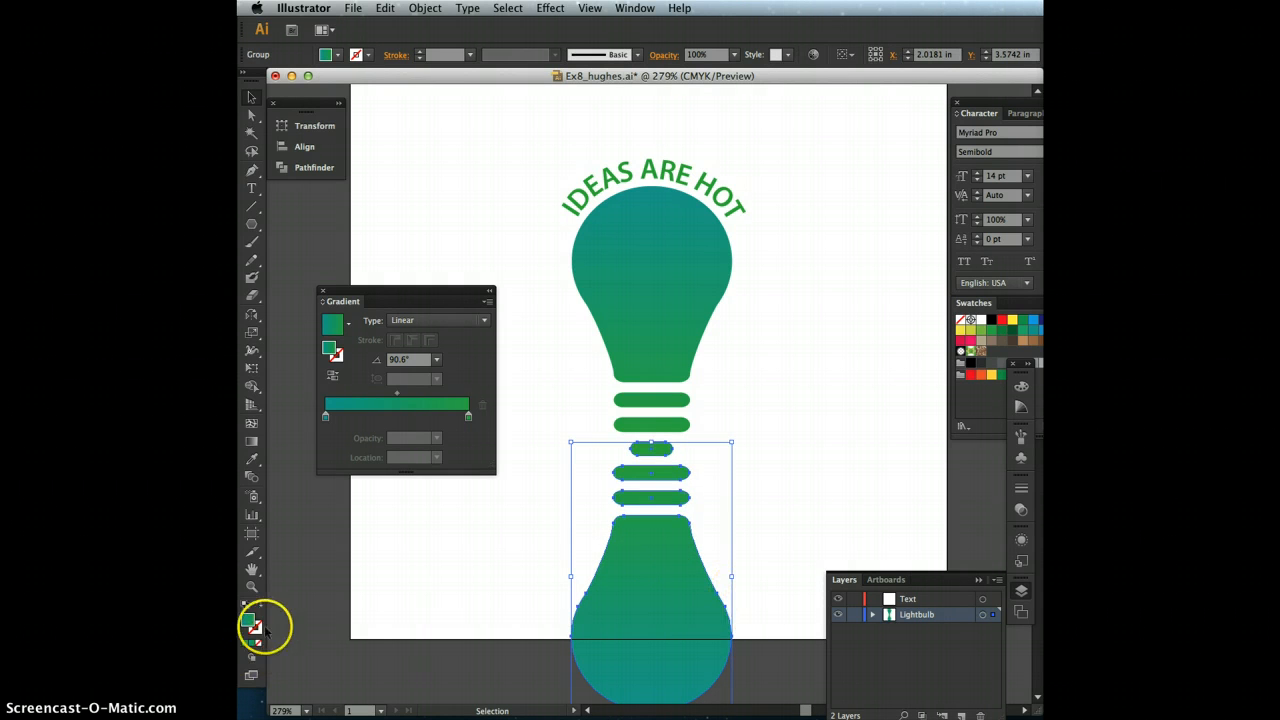
pyautogui.click(1043, 368)
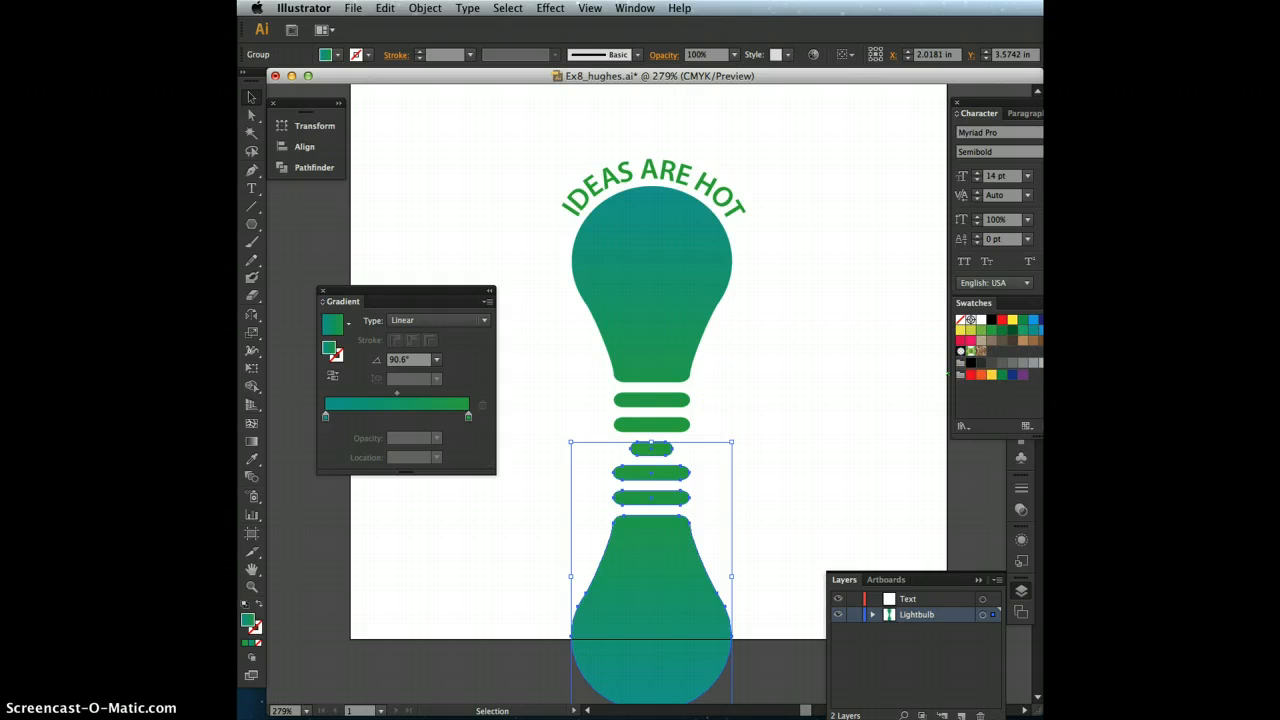
pyautogui.click(1033, 362)
pyautogui.click(1036, 362)
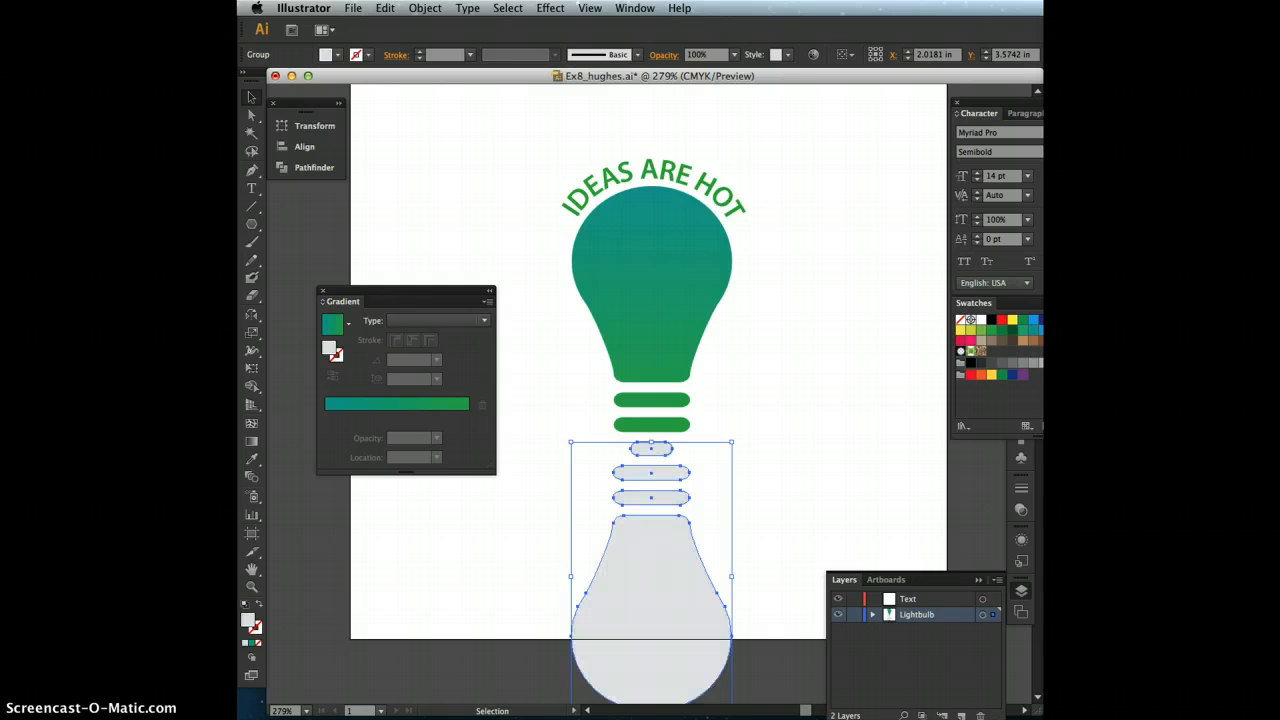
pyautogui.click(831, 352)
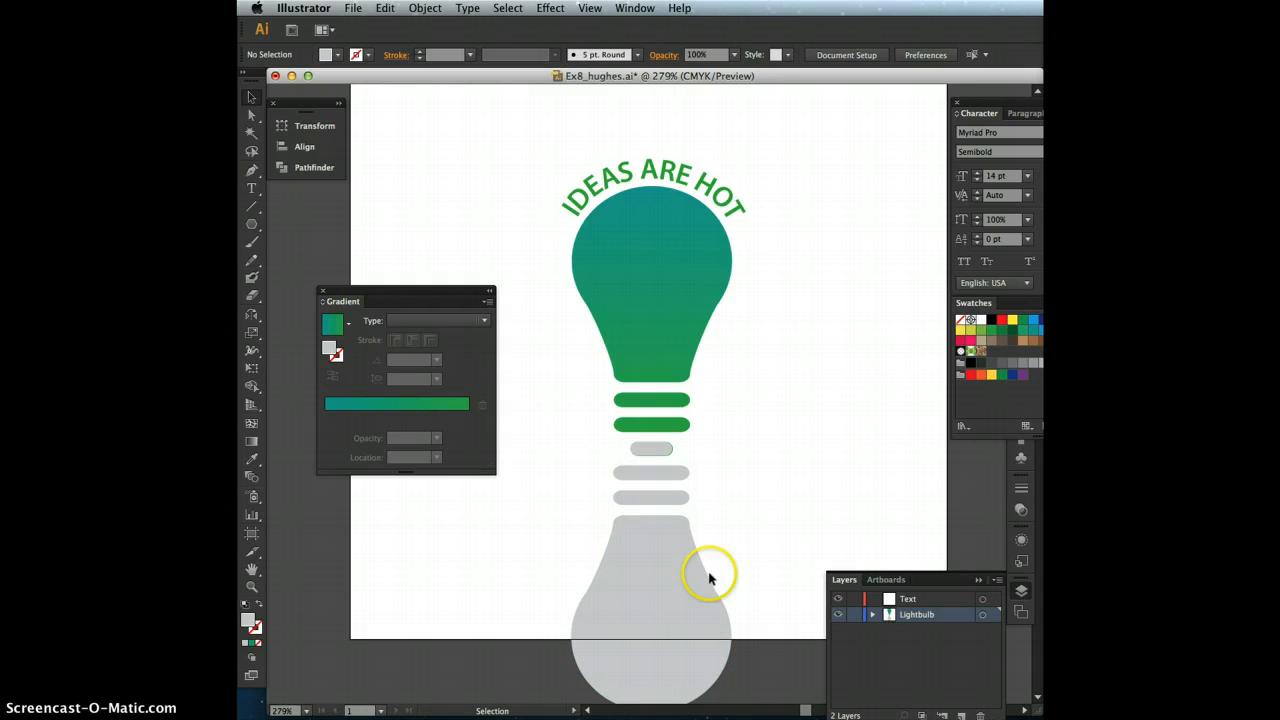
# Fill the reflected bulb with a linear gradient and replace its two color stops with white and light gray swatches
pyautogui.click(651, 591)
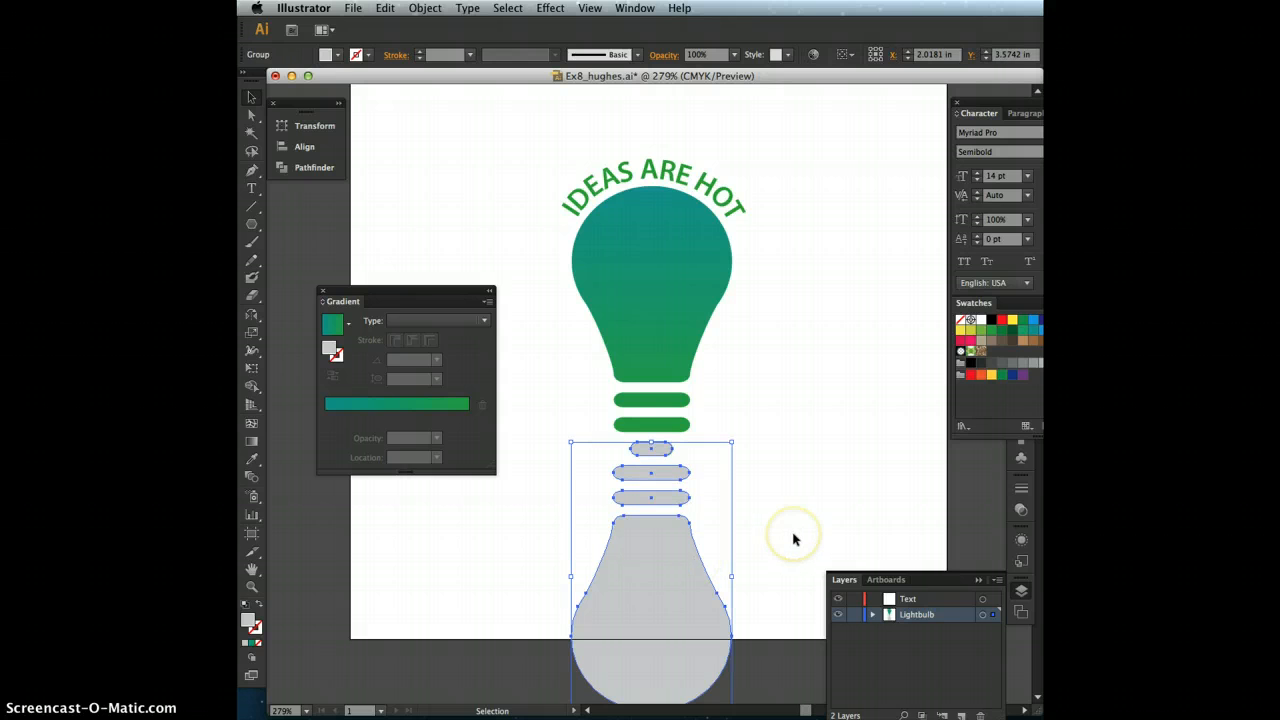
pyautogui.click(330, 324)
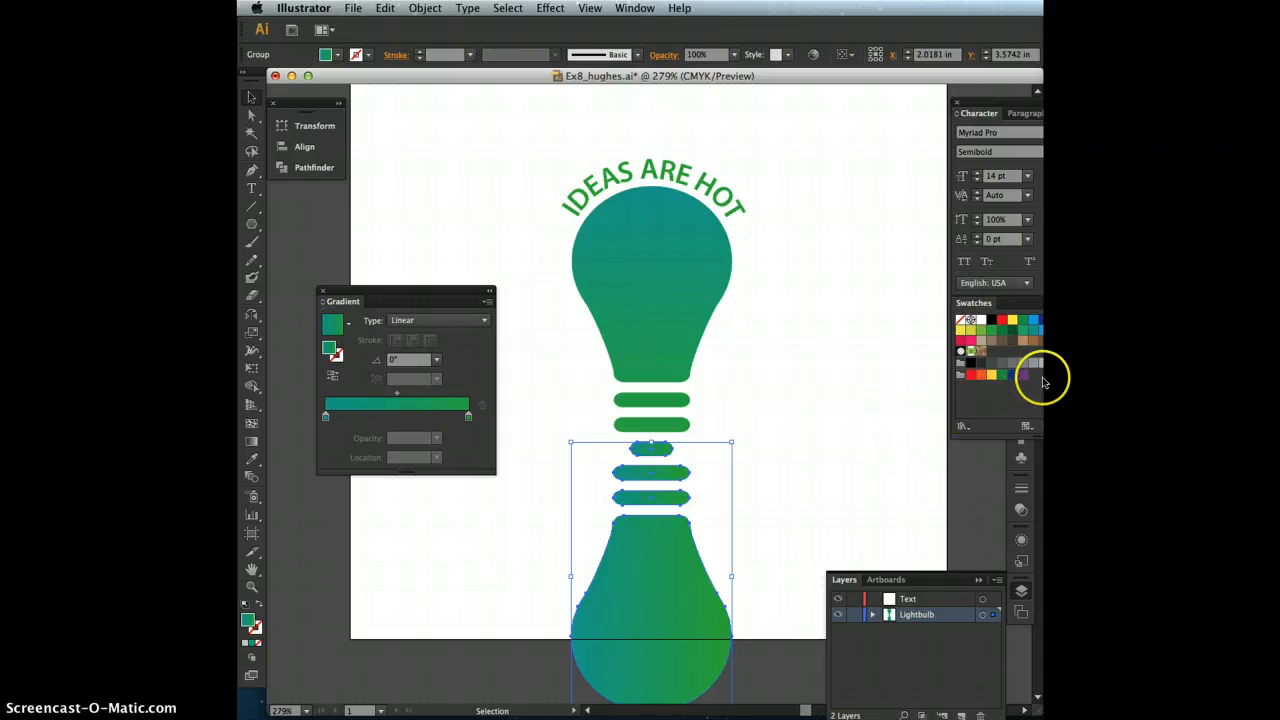
pyautogui.moveTo(1042, 363); pyautogui.dragTo(467, 417)
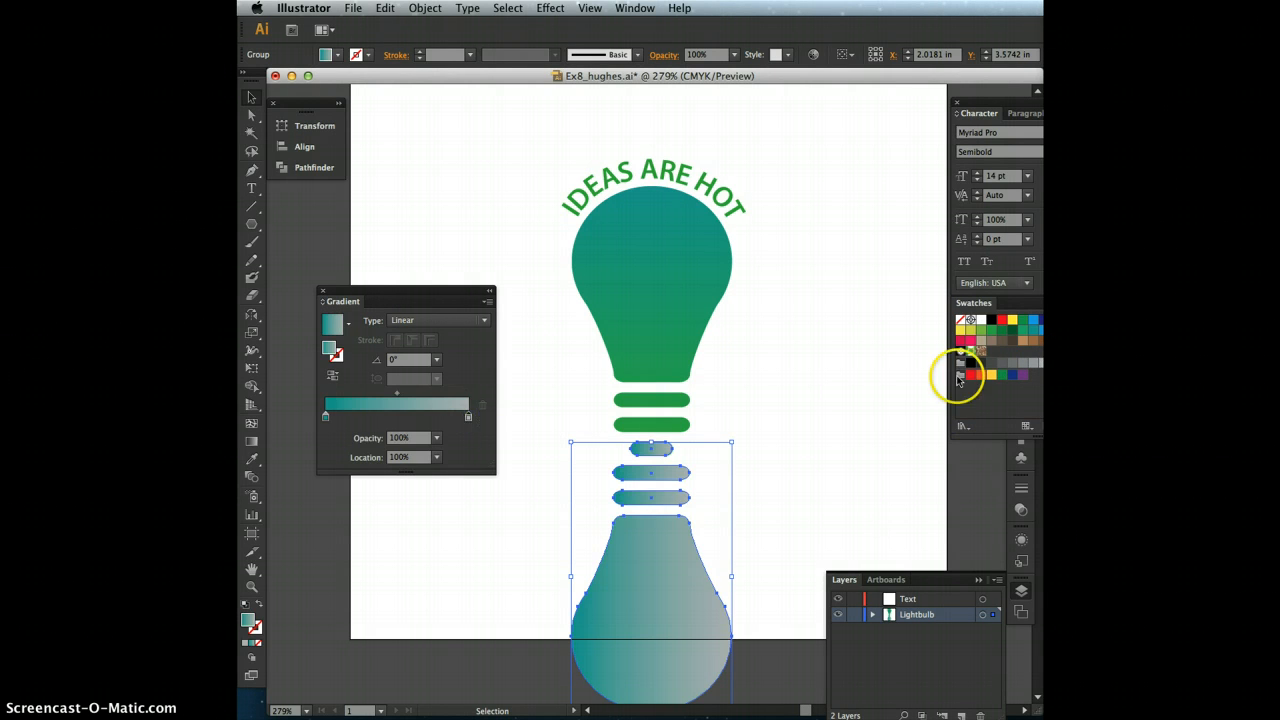
pyautogui.moveTo(980, 321); pyautogui.dragTo(425, 428)
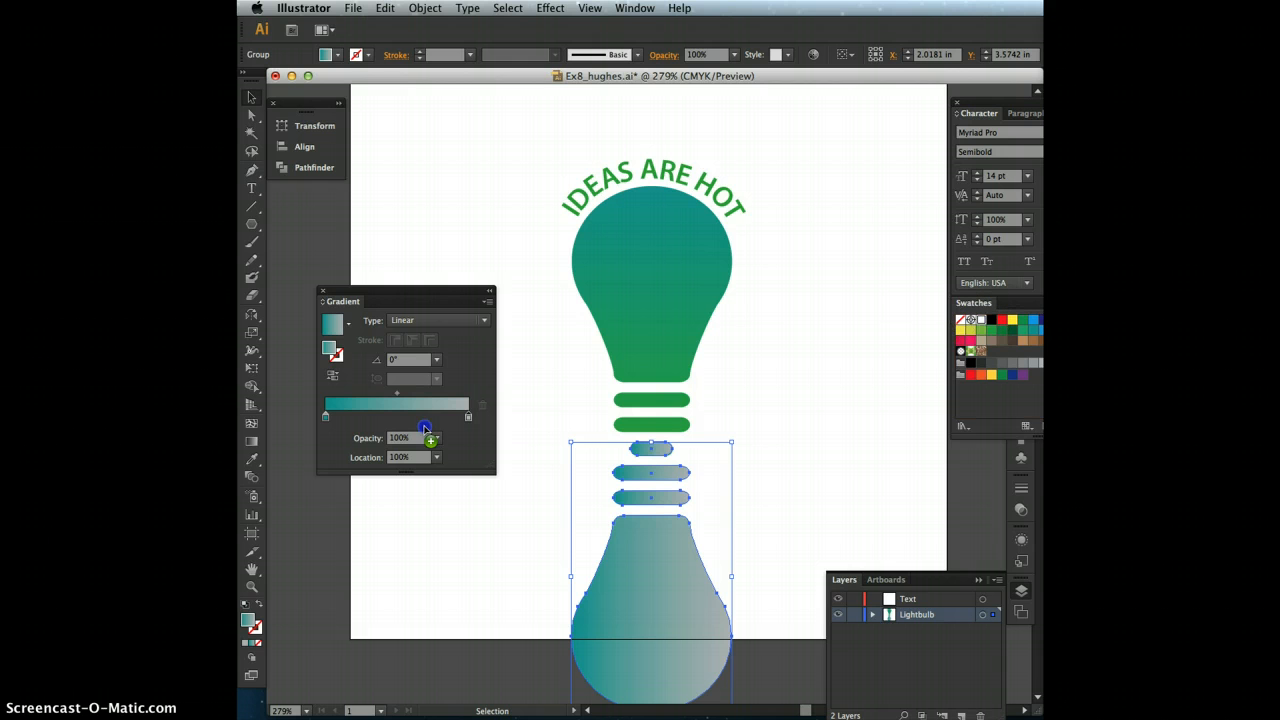
pyautogui.moveTo(326, 418); pyautogui.dragTo(326, 419)
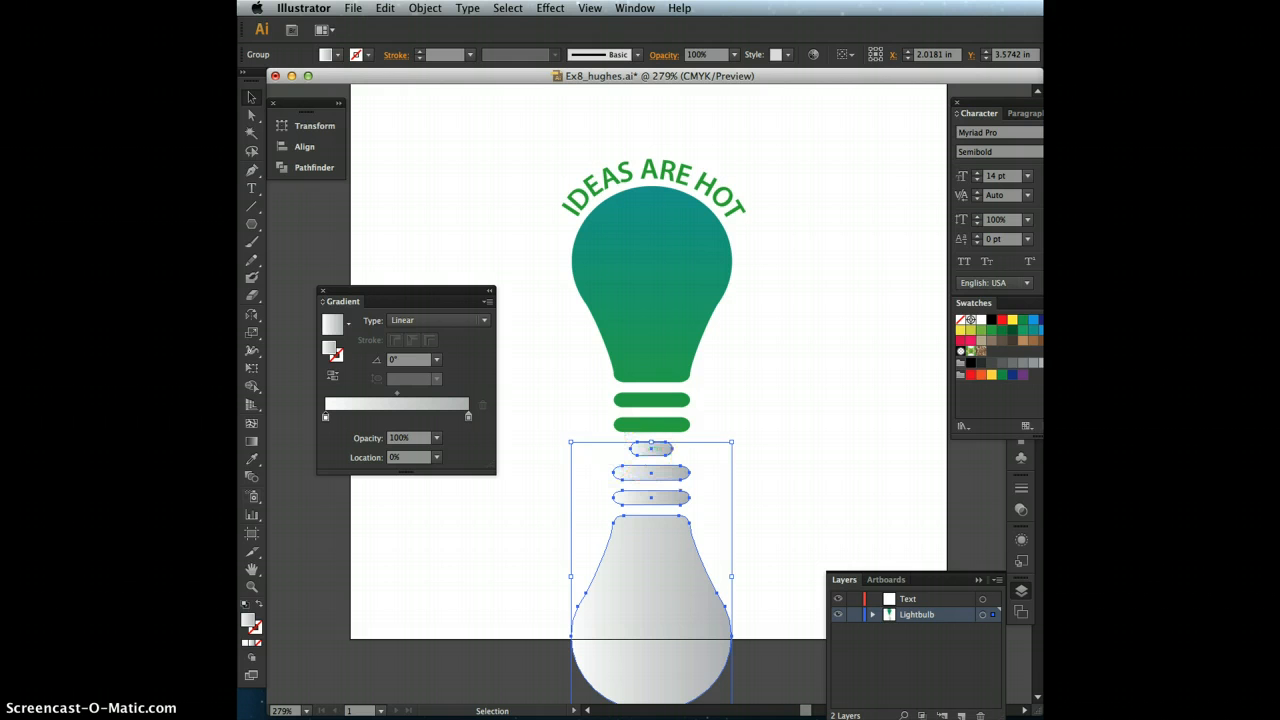
# Run the gradient vertically through the reflected bulb with the Gradient tool, reverse it so gray starts at the base bars, and deselect it
pyautogui.click(249, 443)
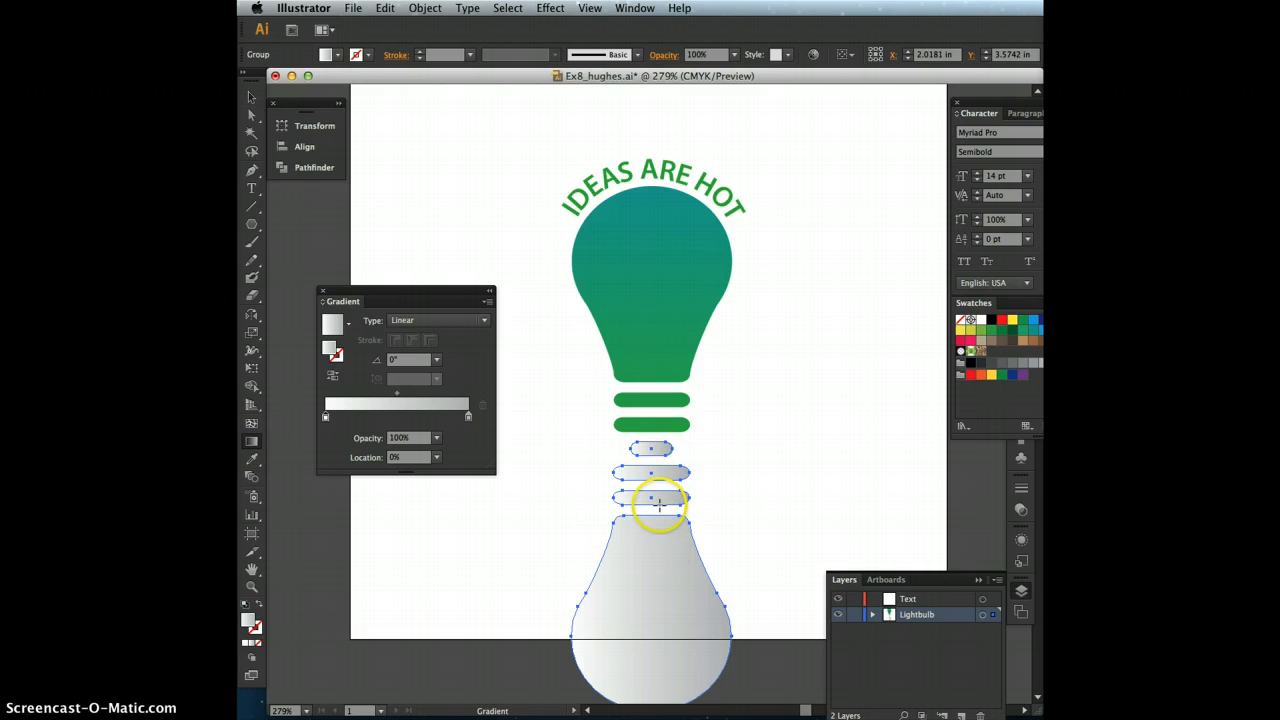
pyautogui.moveTo(652, 447)
pyautogui.mouseDown()
pyautogui.moveTo(654, 680)
pyautogui.moveTo(652, 622)
pyautogui.mouseUp()
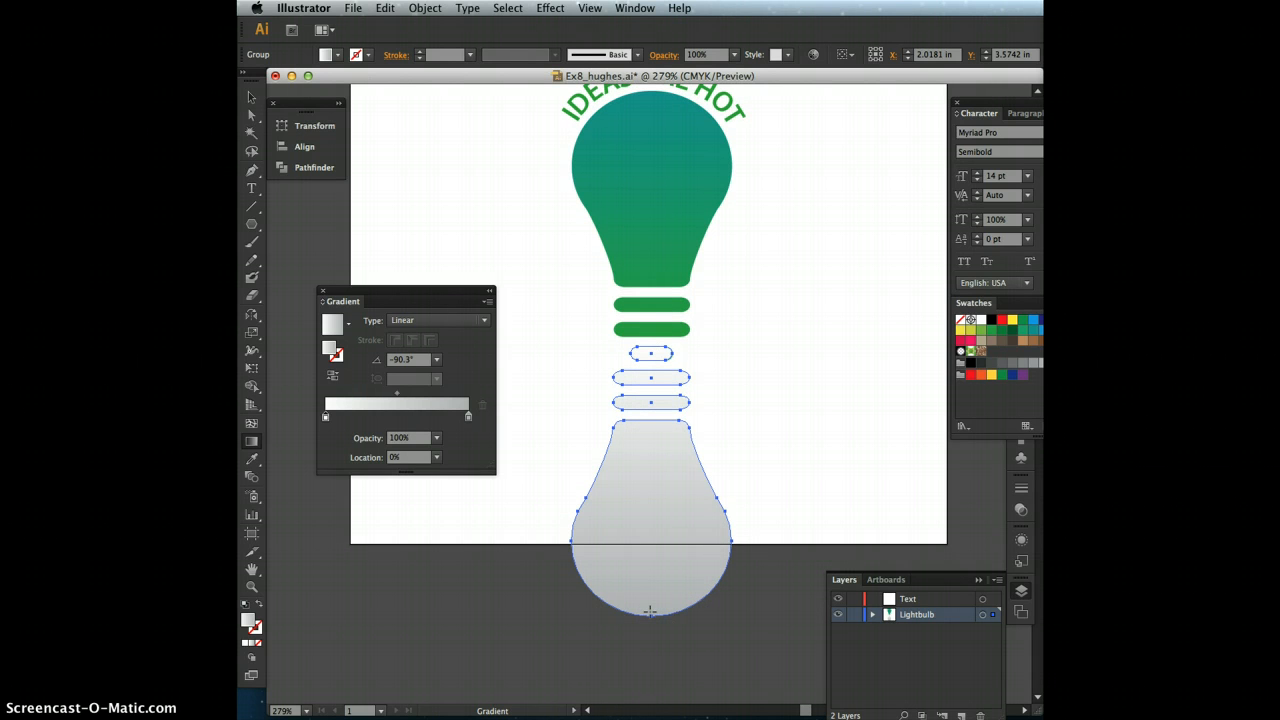
pyautogui.click(333, 374)
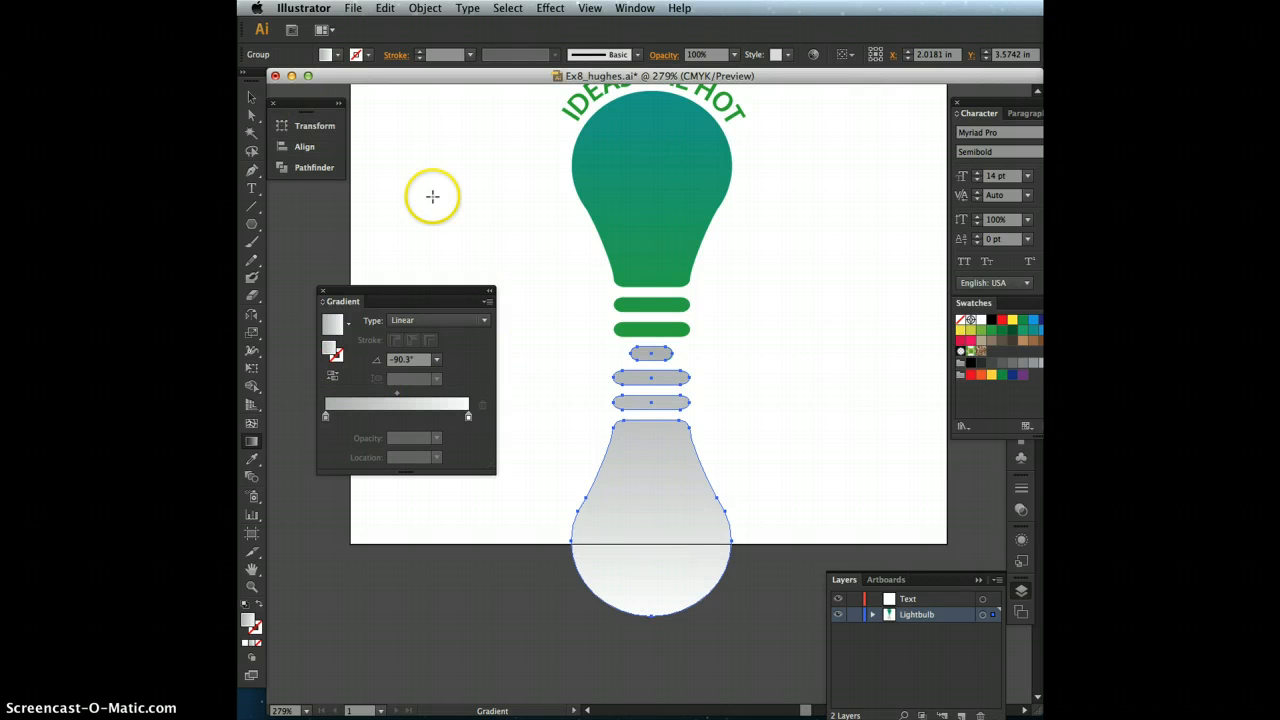
pyautogui.click(250, 98)
pyautogui.click(463, 189)
pyautogui.click(833, 385)
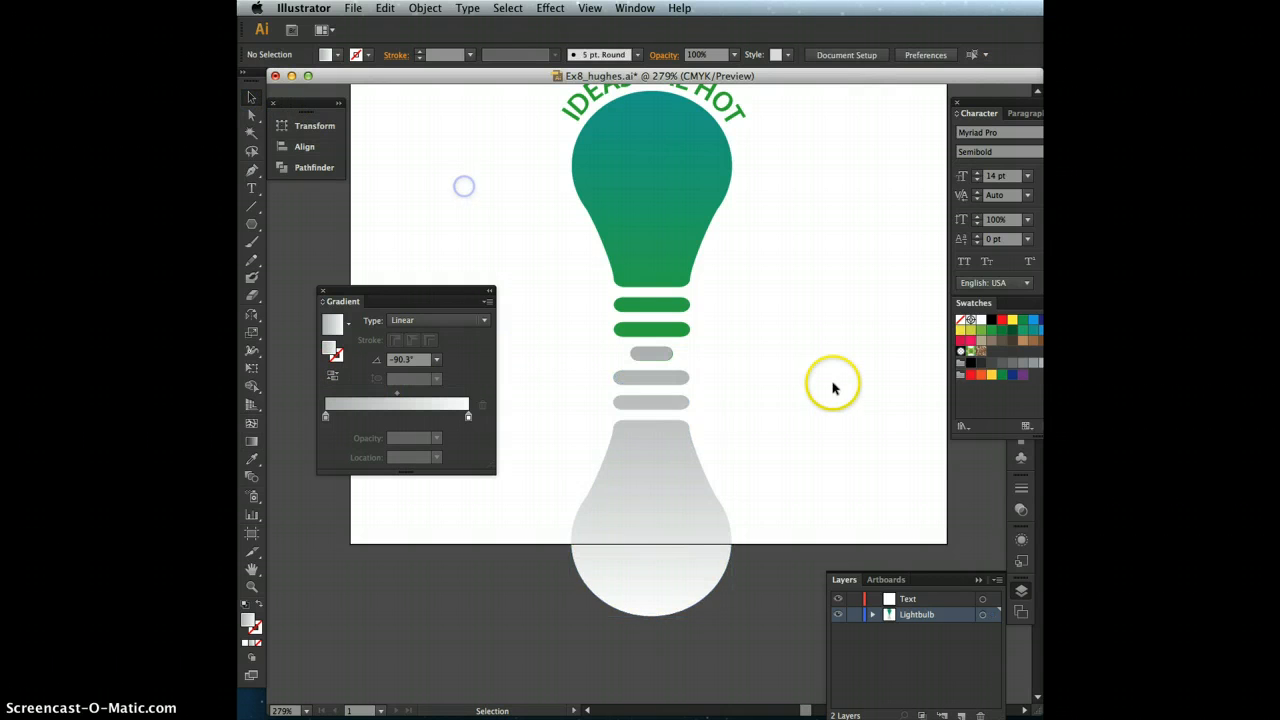
pyautogui.scroll(4, 838, 398)
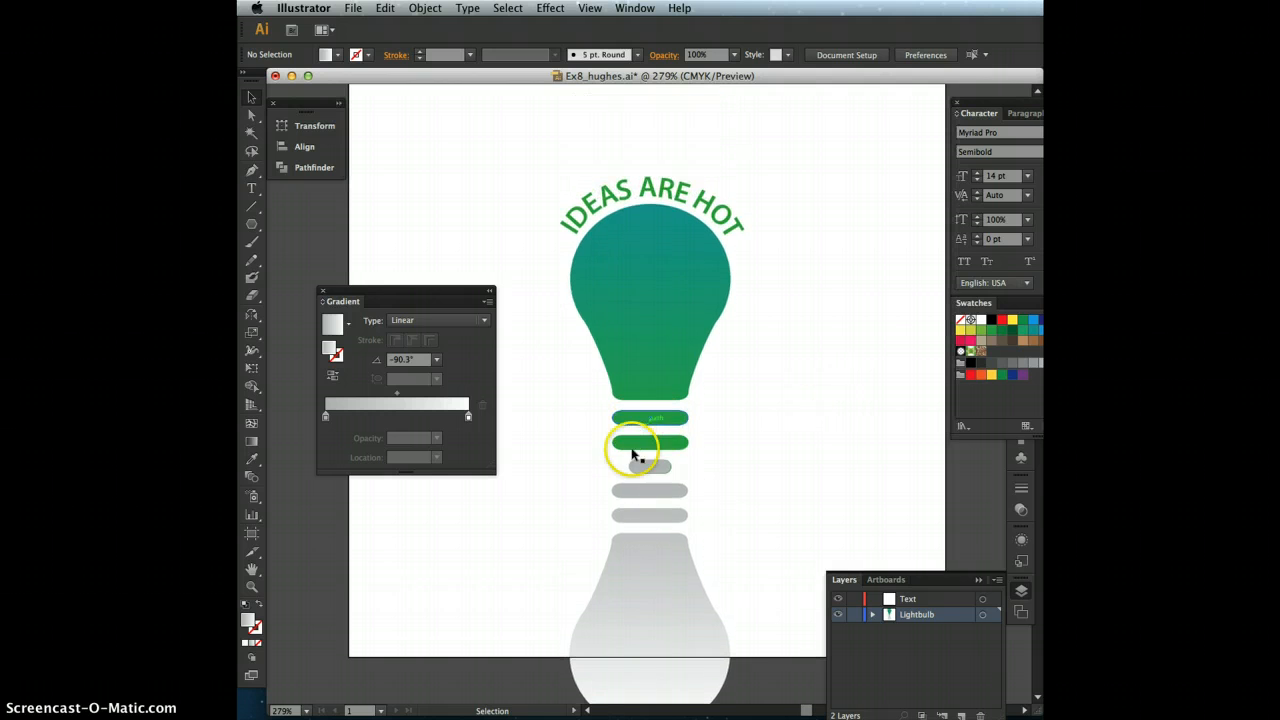
# Shift the midpoint of the reflected bulb's gradient toward the gray end, to 13%, and deselect the bulb
pyautogui.click(398, 398)
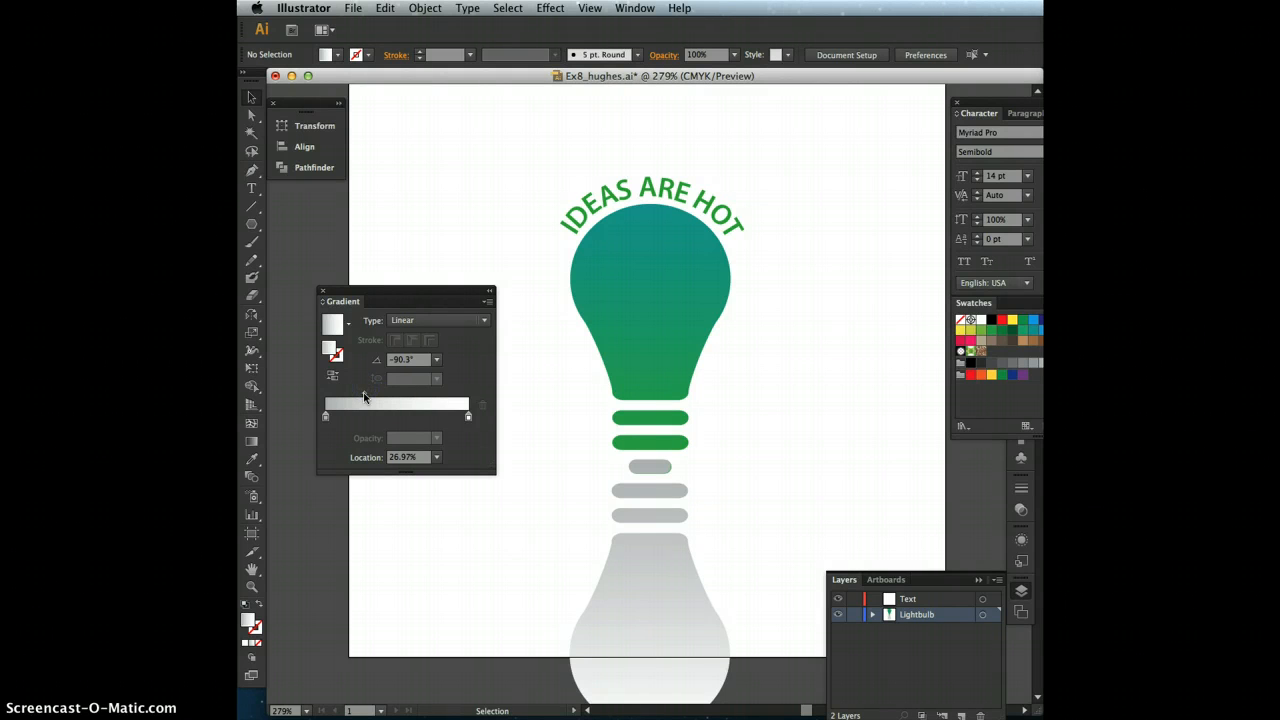
pyautogui.click(647, 608)
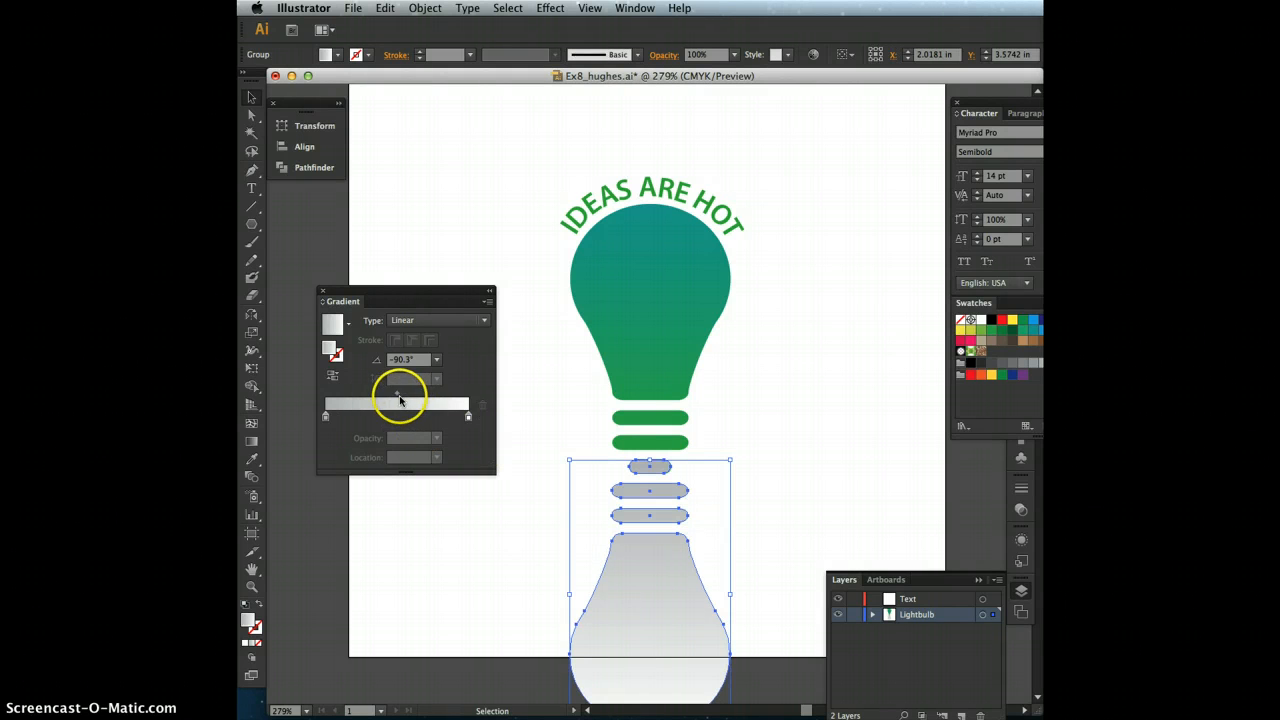
pyautogui.click(345, 396)
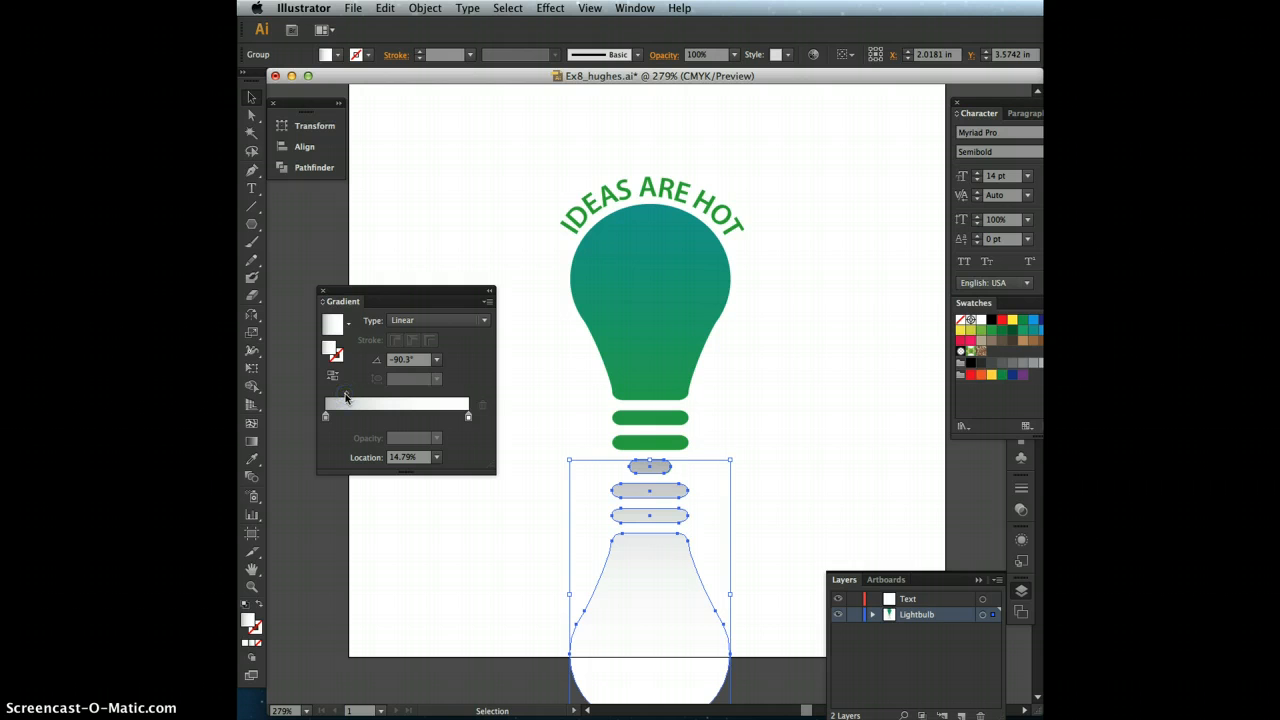
pyautogui.click(869, 485)
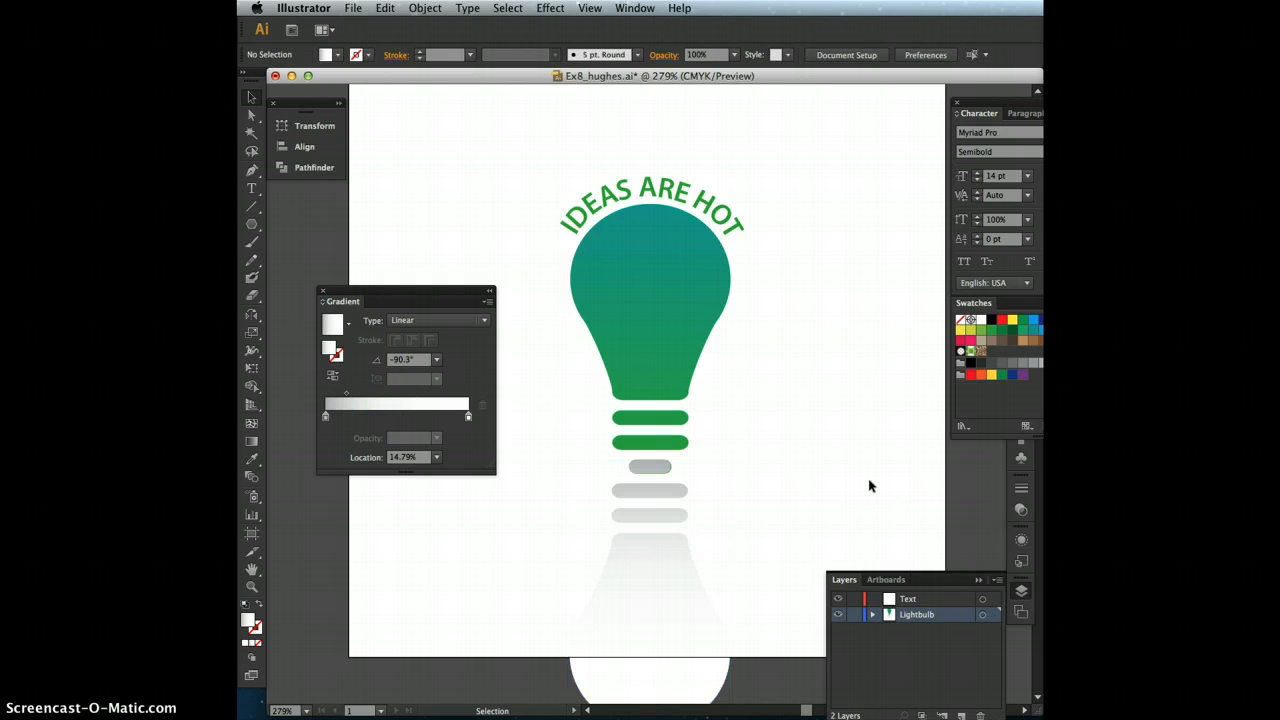
pyautogui.click(686, 545)
pyautogui.click(457, 314)
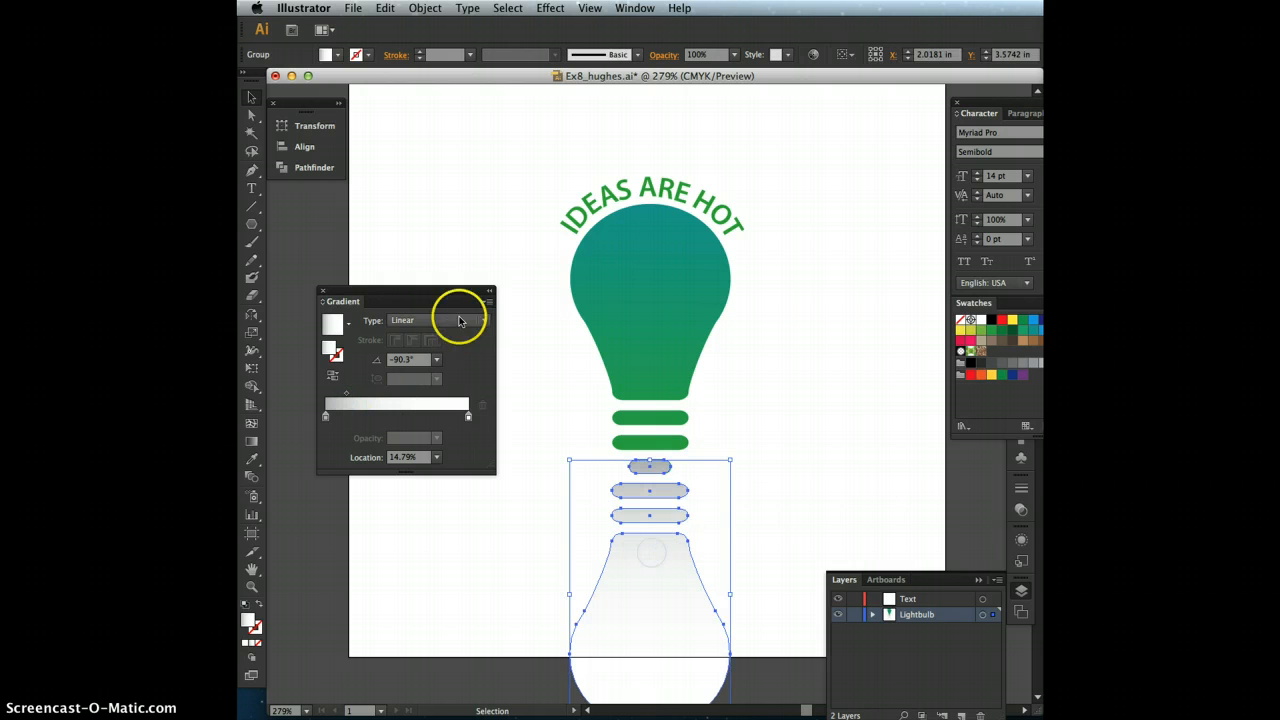
pyautogui.click(406, 413)
pyautogui.click(344, 398)
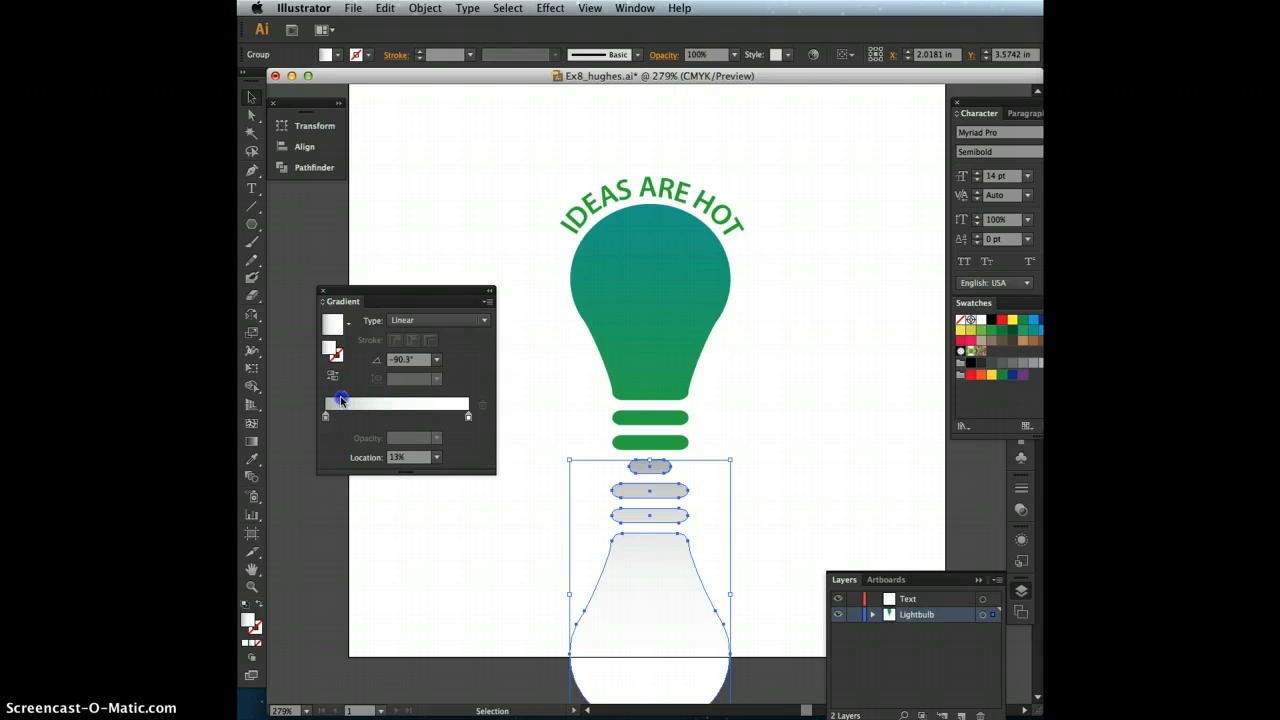
pyautogui.click(778, 430)
pyautogui.scroll(-1, 778, 430)
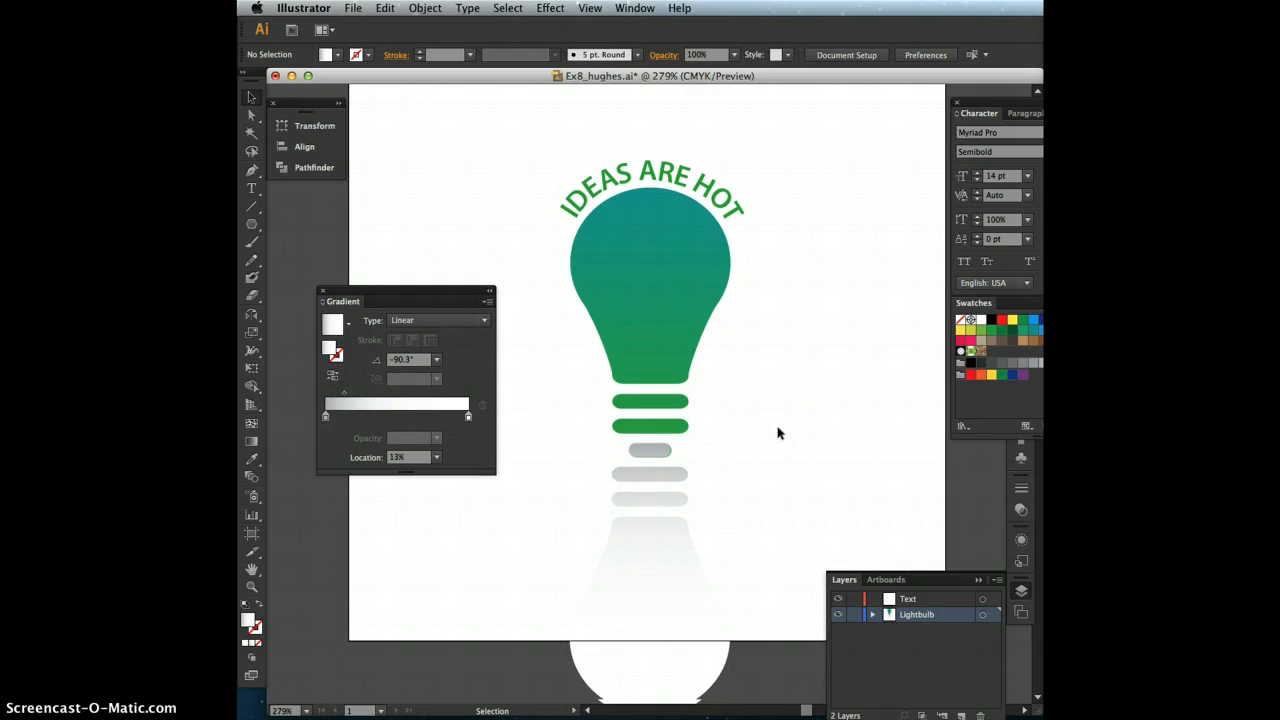
# Delete only the large bulb shape from the reflection group, keeping its three gray base bars
pyautogui.click(667, 612)
pyautogui.click(757, 500)
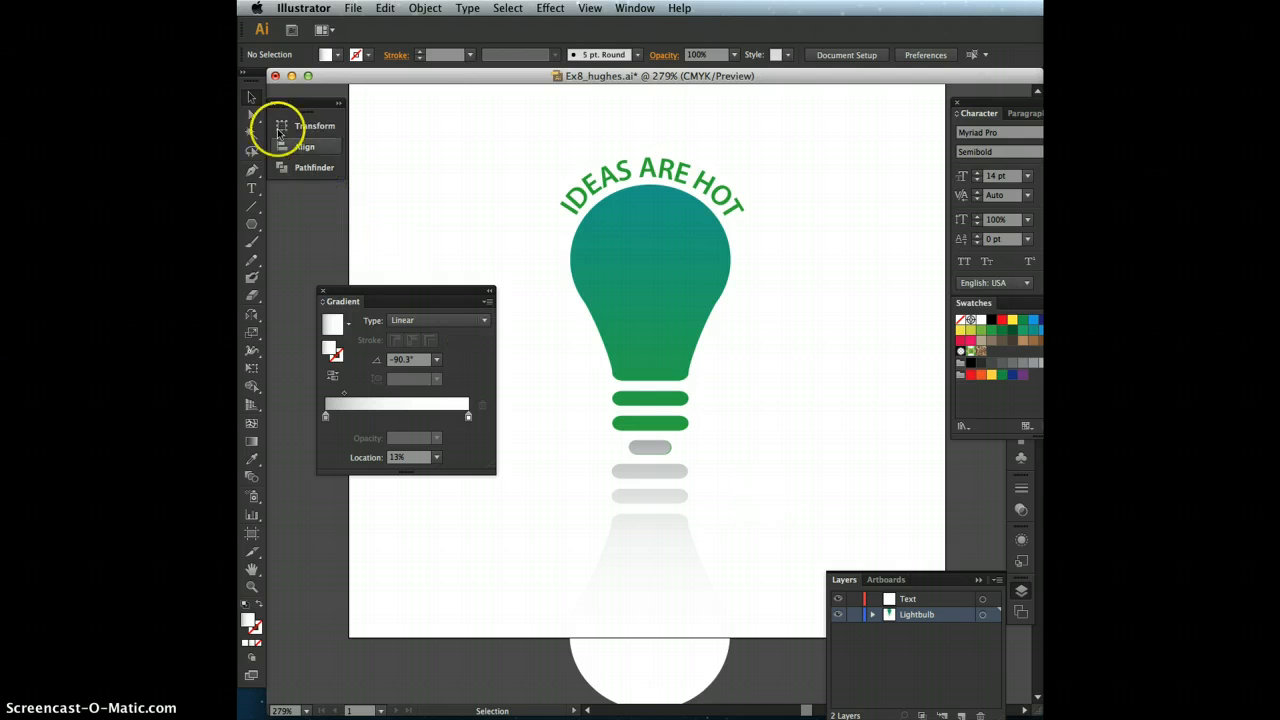
pyautogui.click(252, 115)
pyautogui.click(650, 587)
pyautogui.press('Delete')
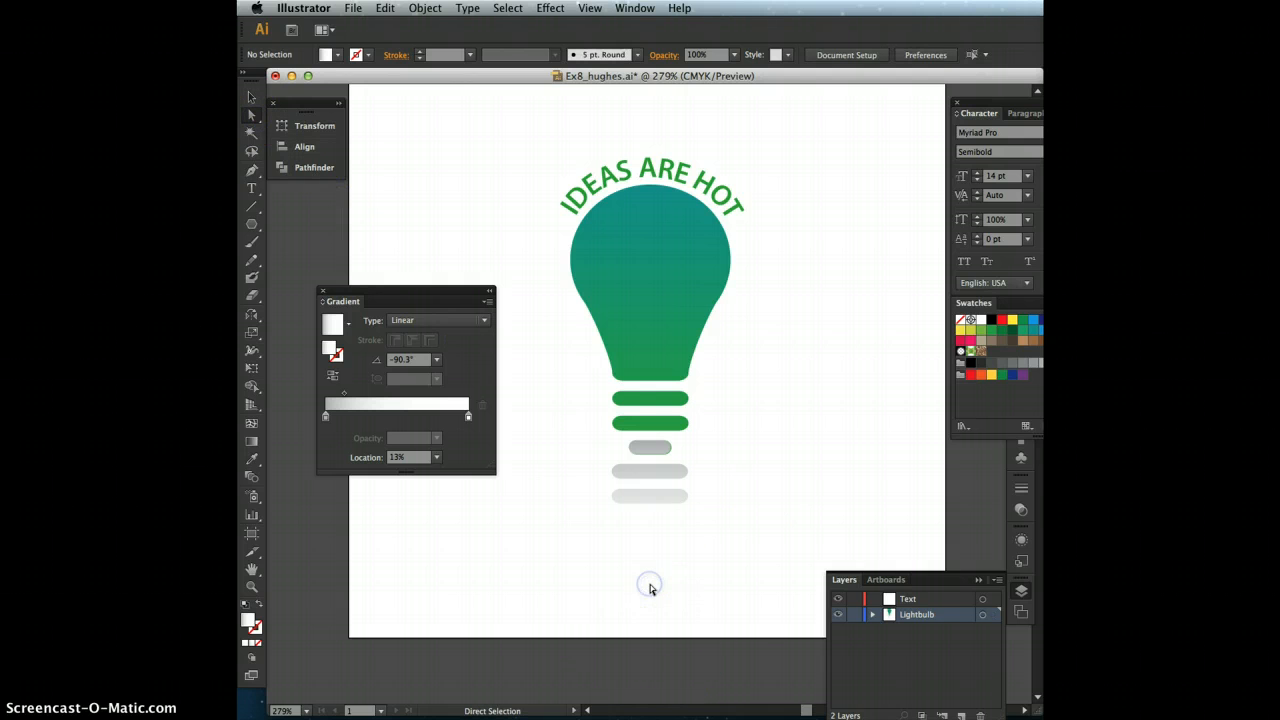
pyautogui.click(802, 500)
pyautogui.scroll(5, 802, 499)
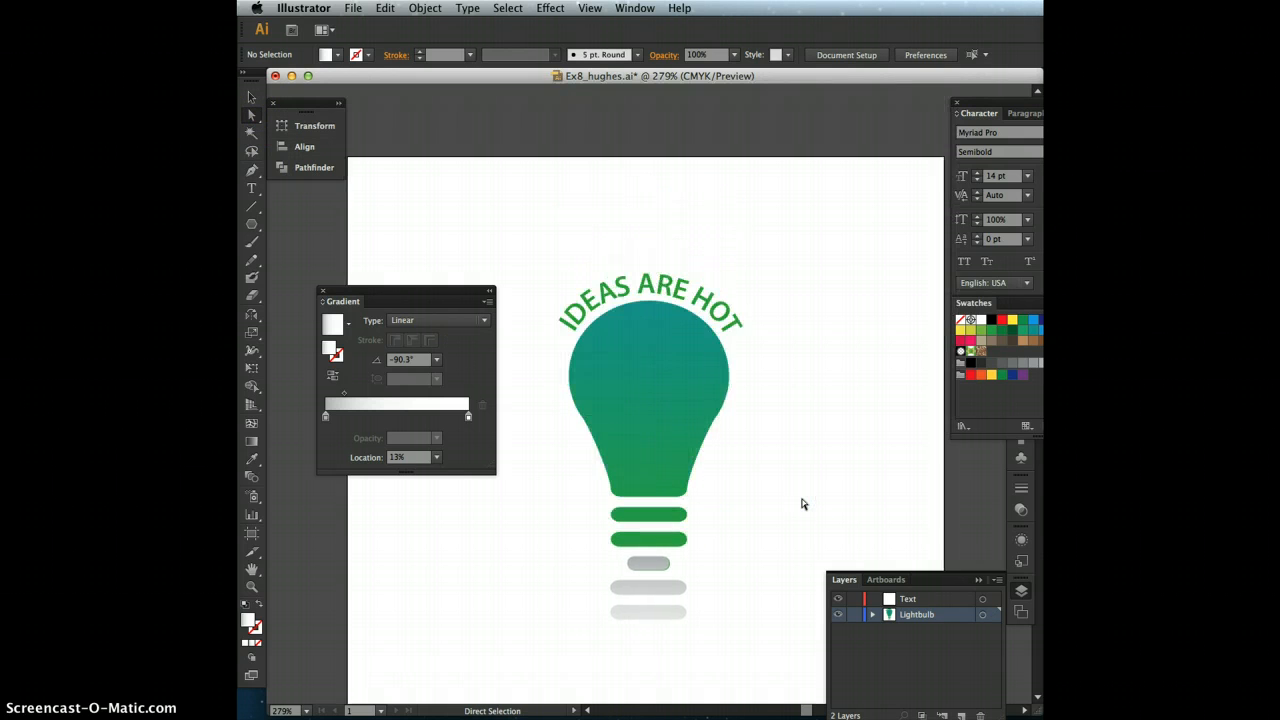
pyautogui.click(632, 642)
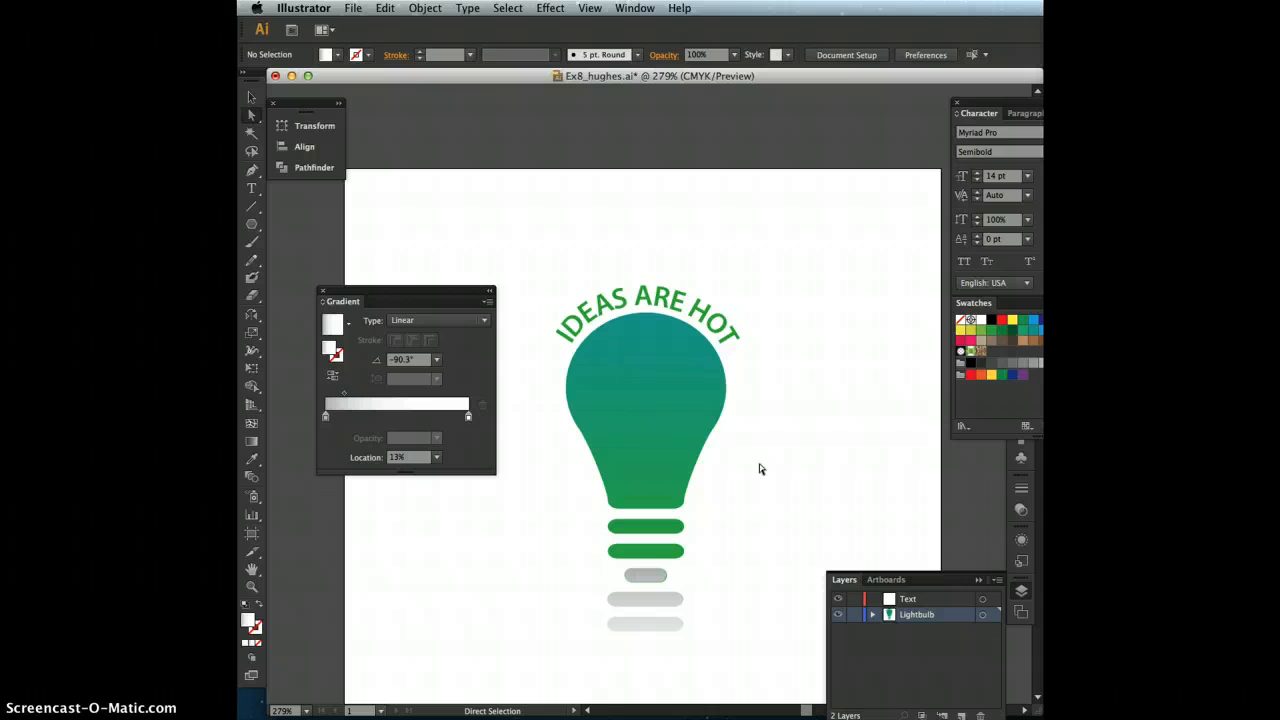
# Nudge the smallest gray bar left to uncover the green bar beneath it, and return it to its original position
pyautogui.click(645, 576)
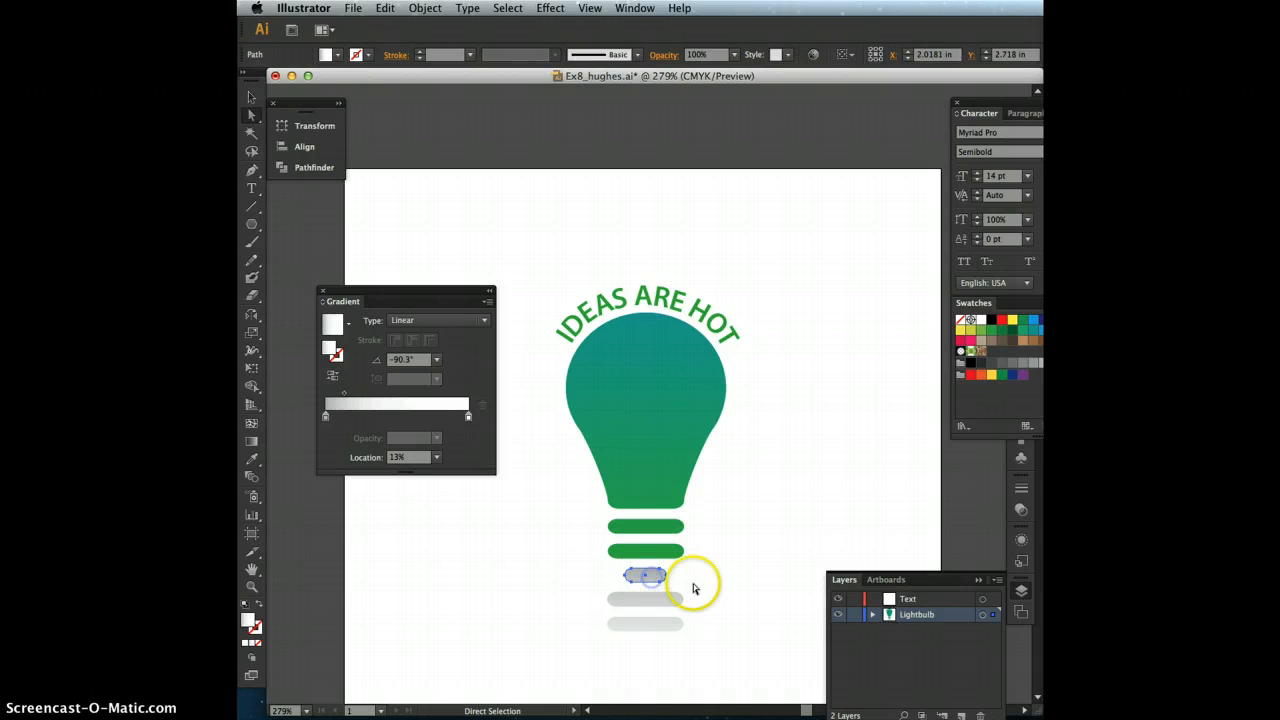
pyautogui.press('Left')
pyautogui.press('Left')
pyautogui.press('Left')
pyautogui.press('Left')
pyautogui.press('Left')
pyautogui.press('Left')
pyautogui.press('Left')
pyautogui.press('Left')
pyautogui.press('Left')
pyautogui.press('Left')
pyautogui.press('Left')
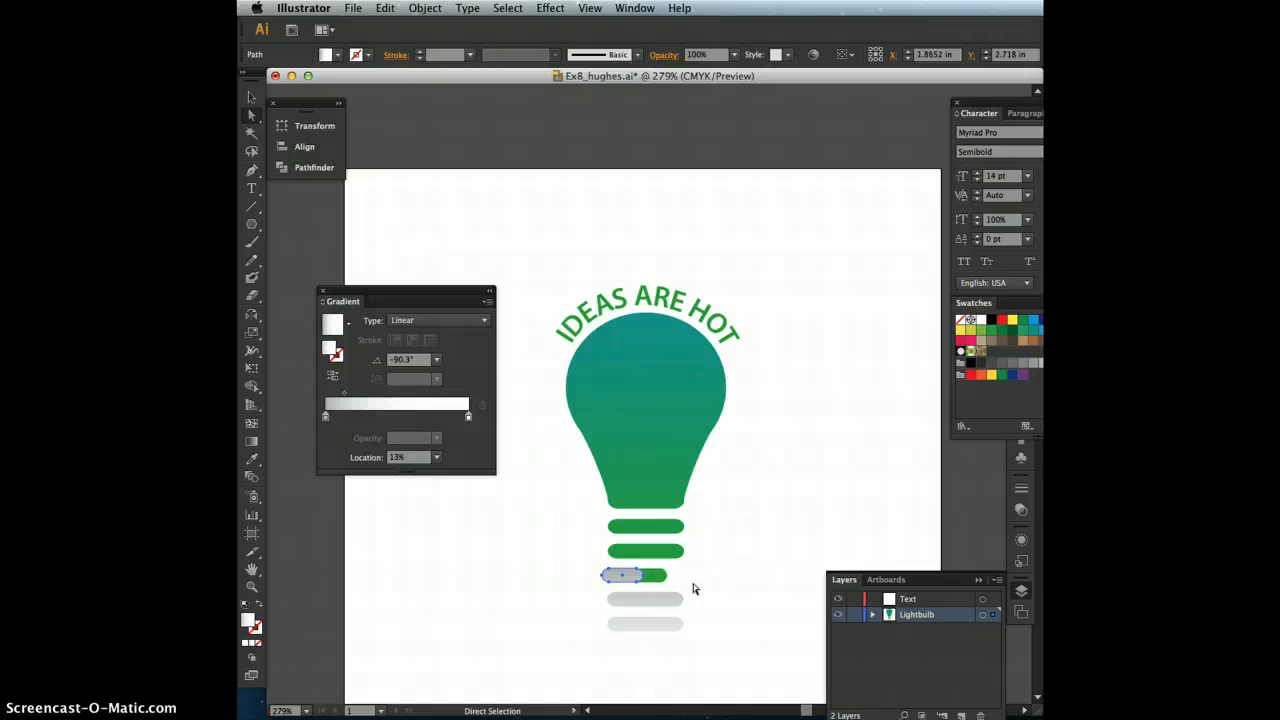
pyautogui.press('Right')
pyautogui.press('Right')
pyautogui.press('Right')
pyautogui.press('Right')
pyautogui.press('Right')
pyautogui.press('Right')
pyautogui.press('Right')
pyautogui.press('Right')
pyautogui.press('Right')
pyautogui.press('Right')
pyautogui.press('Right')
pyautogui.press('Right')
pyautogui.press('Right')
pyautogui.press('Right')
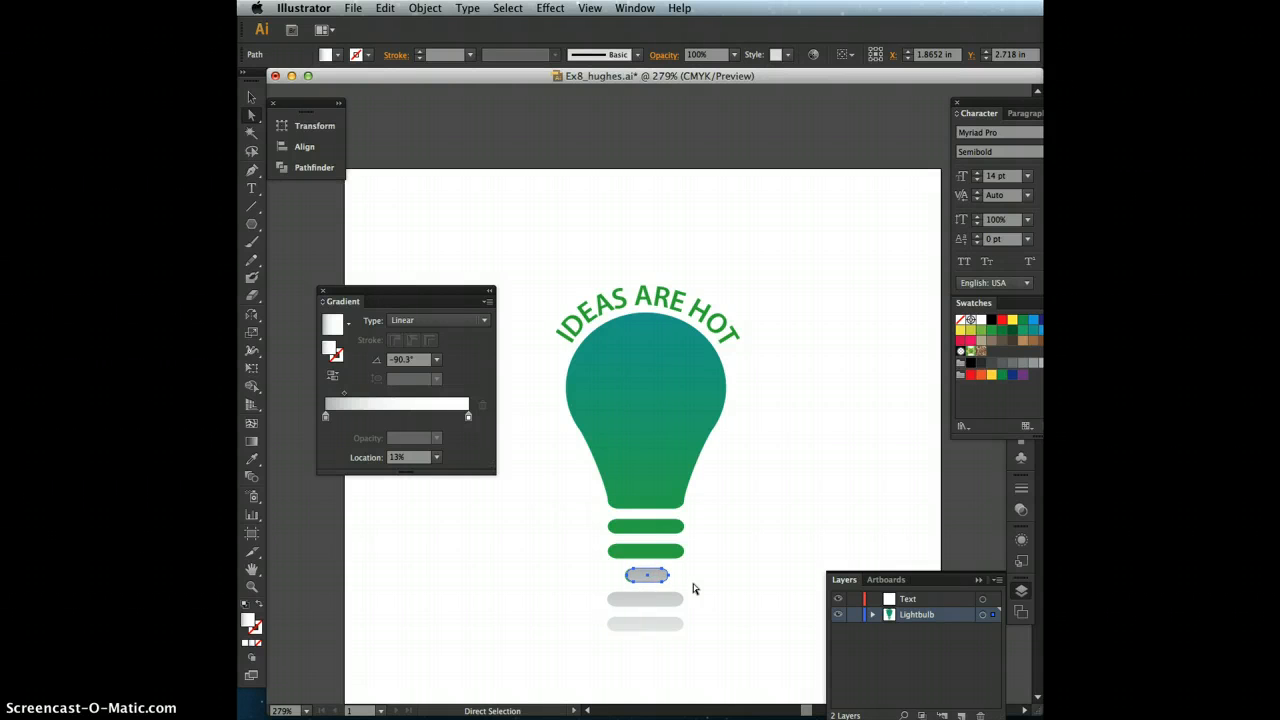
# Move the group of gray reflection bars down until its smallest bar sits directly beneath the bulb's smallest green base bar
pyautogui.click(250, 98)
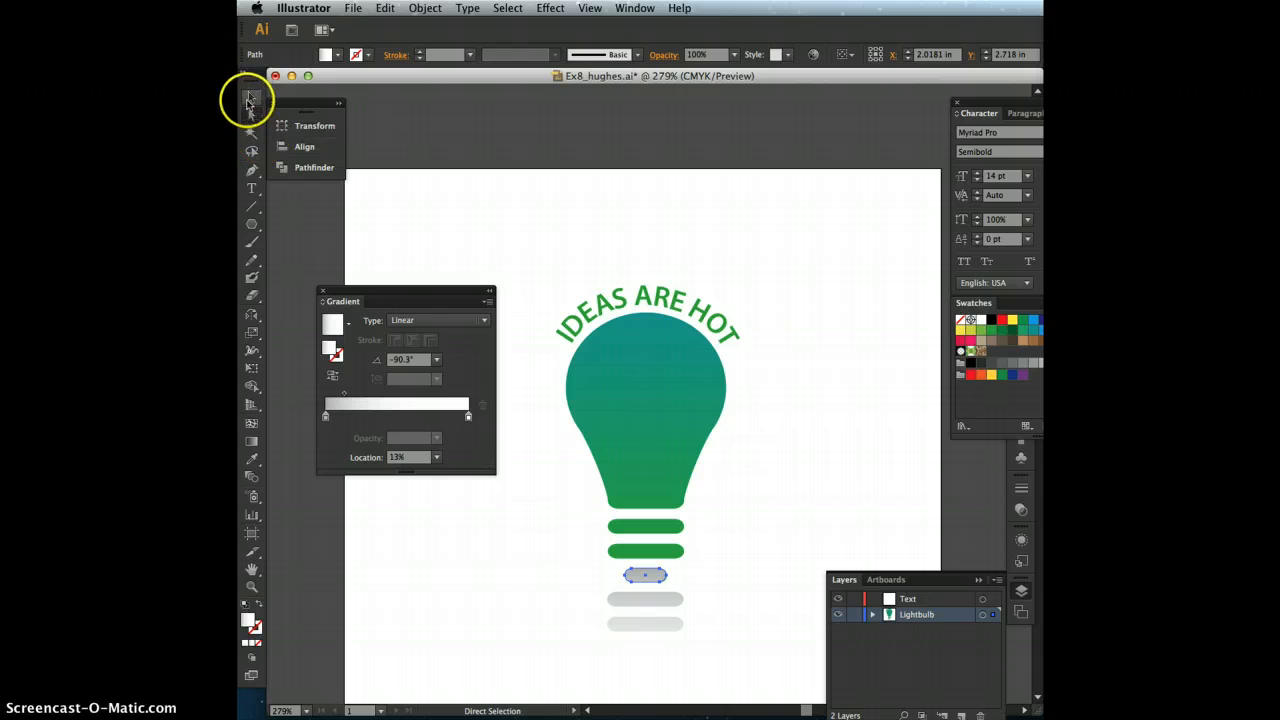
pyautogui.click(714, 557)
pyautogui.click(652, 575)
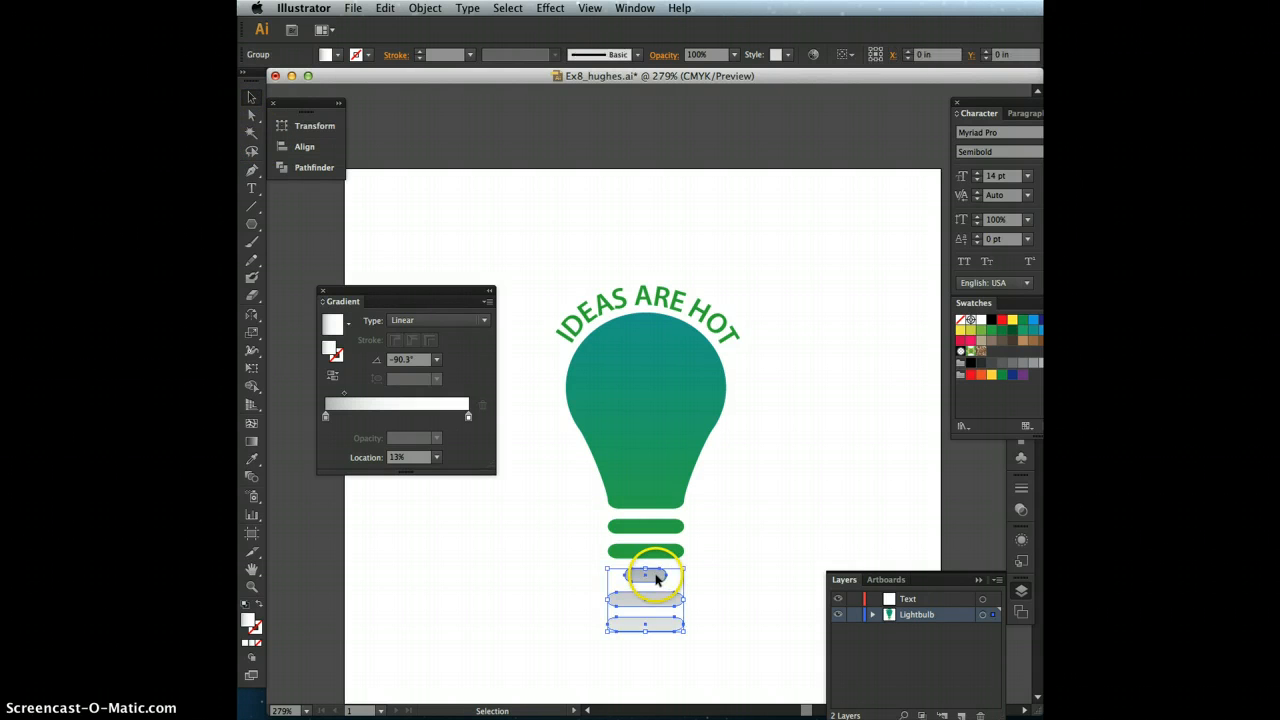
pyautogui.keyDown('shift'); pyautogui.click(657, 601); pyautogui.keyUp('shift')
pyautogui.press('Down')
pyautogui.press('Down')
pyautogui.press('Down')
pyautogui.press('Down')
pyautogui.press('Down')
pyautogui.press('Down')
pyautogui.press('Down')
pyautogui.press('Down')
pyautogui.press('Down')
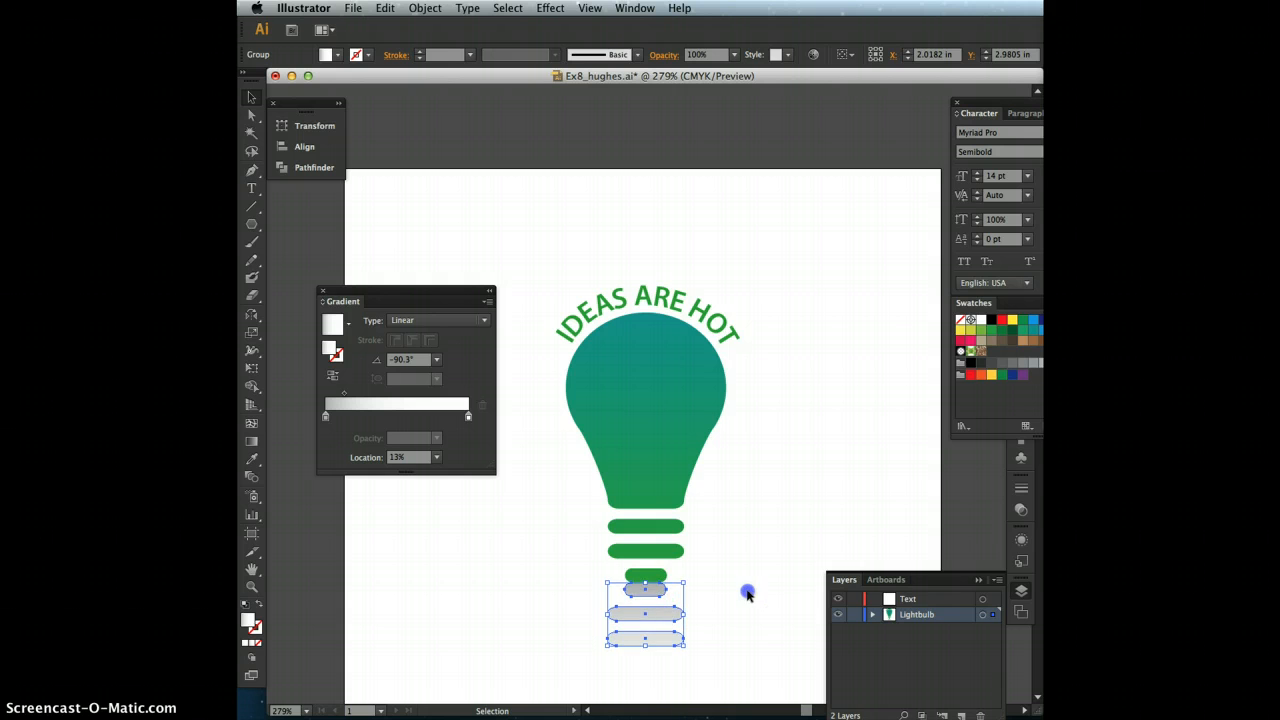
pyautogui.click(747, 594)
pyautogui.click(643, 640)
pyautogui.click(710, 605)
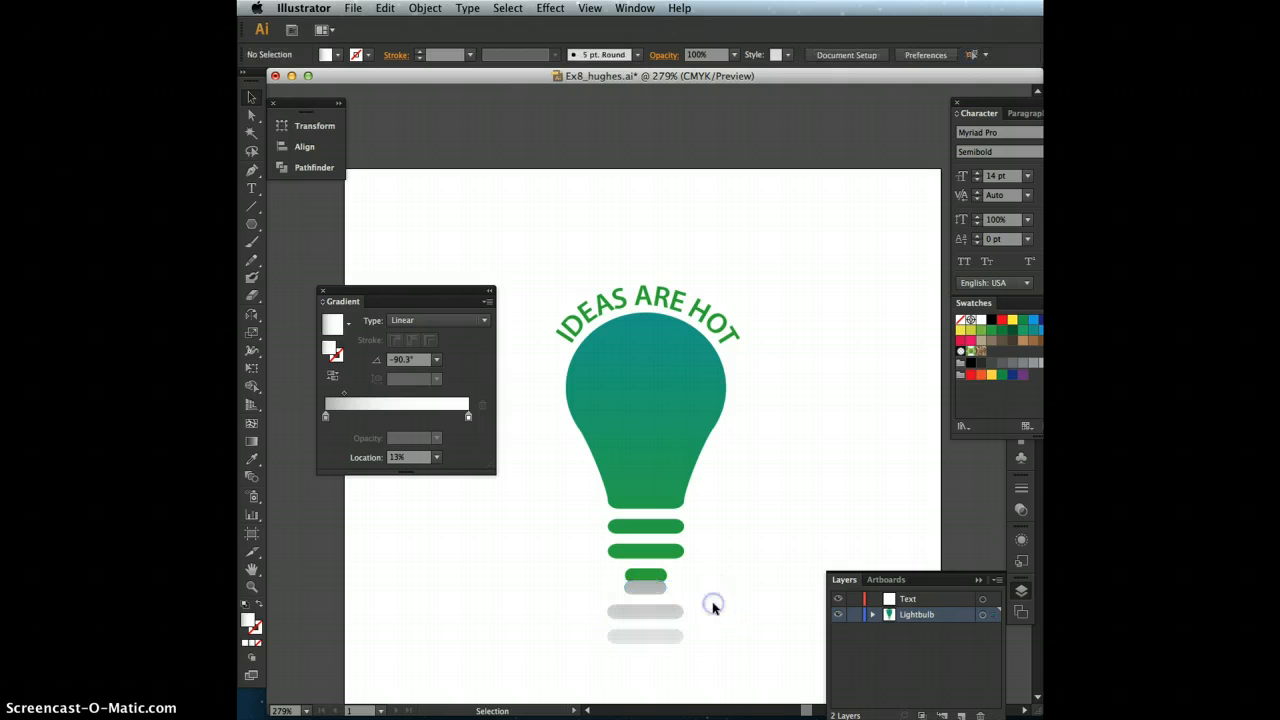
# Bring the green lightbulb group to the front of the gray reflection bars and deselect it
pyautogui.click(677, 384)
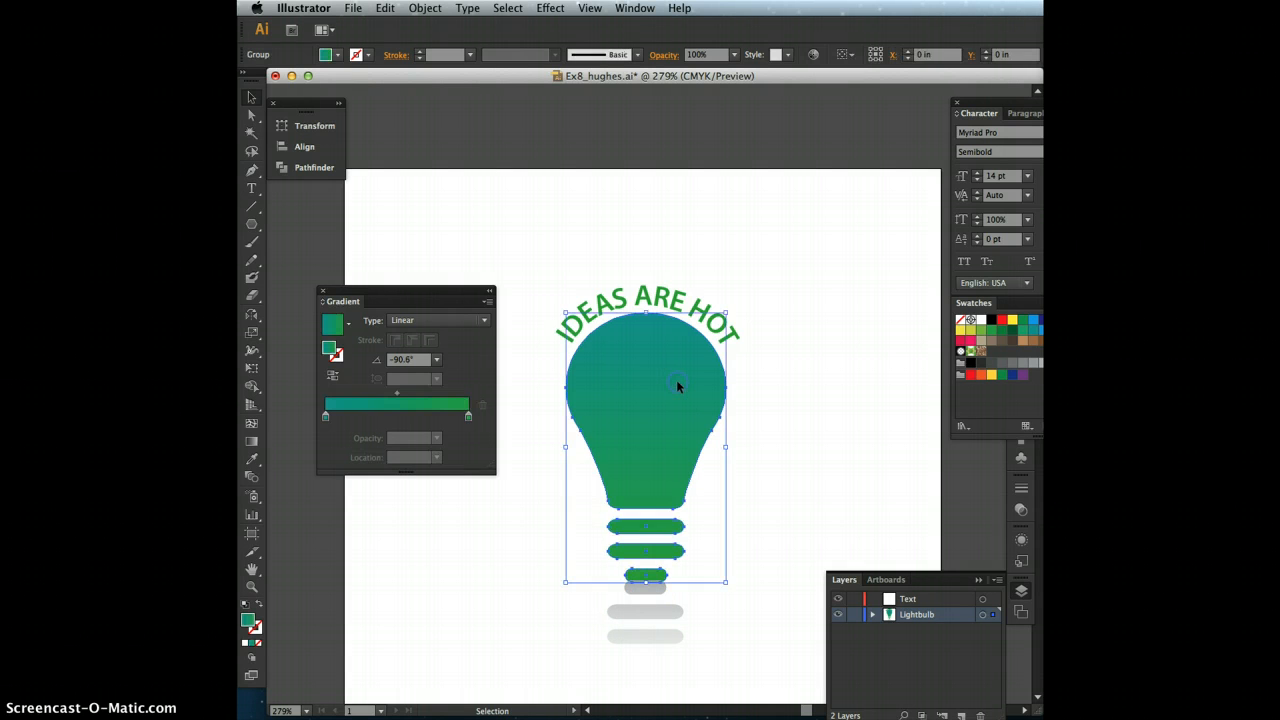
pyautogui.click(421, 10)
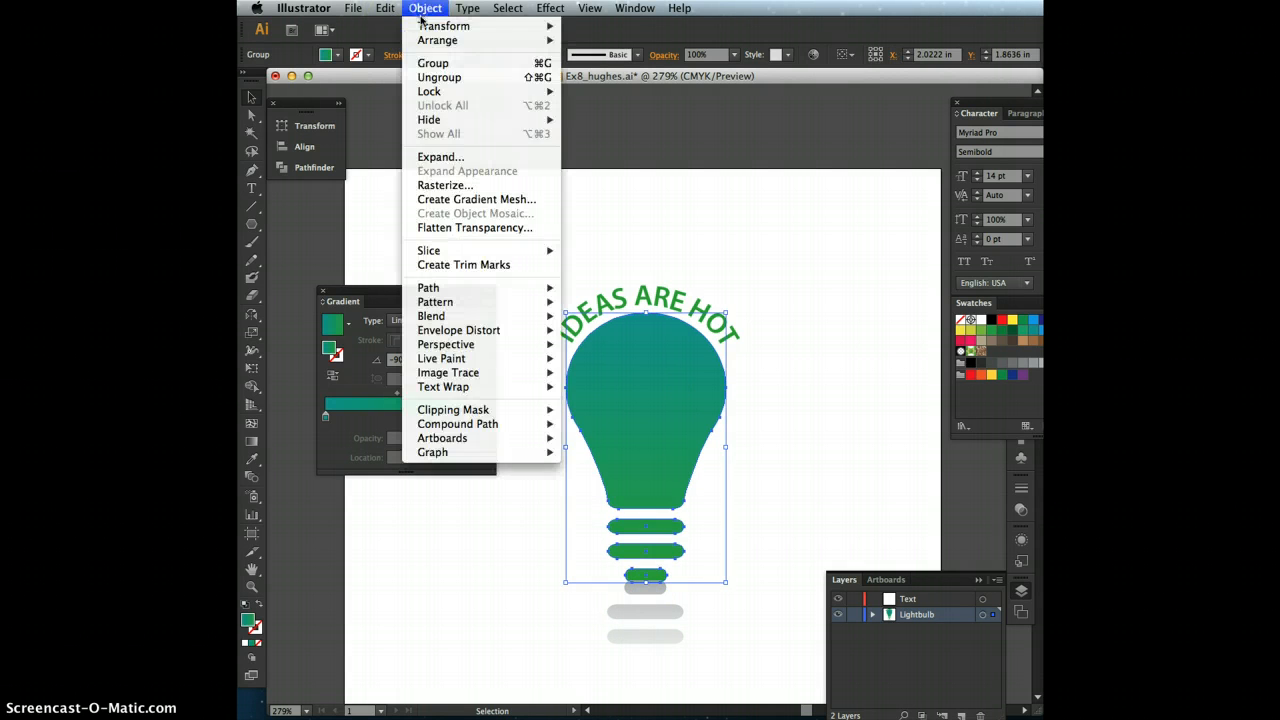
pyautogui.moveTo(556, 45)
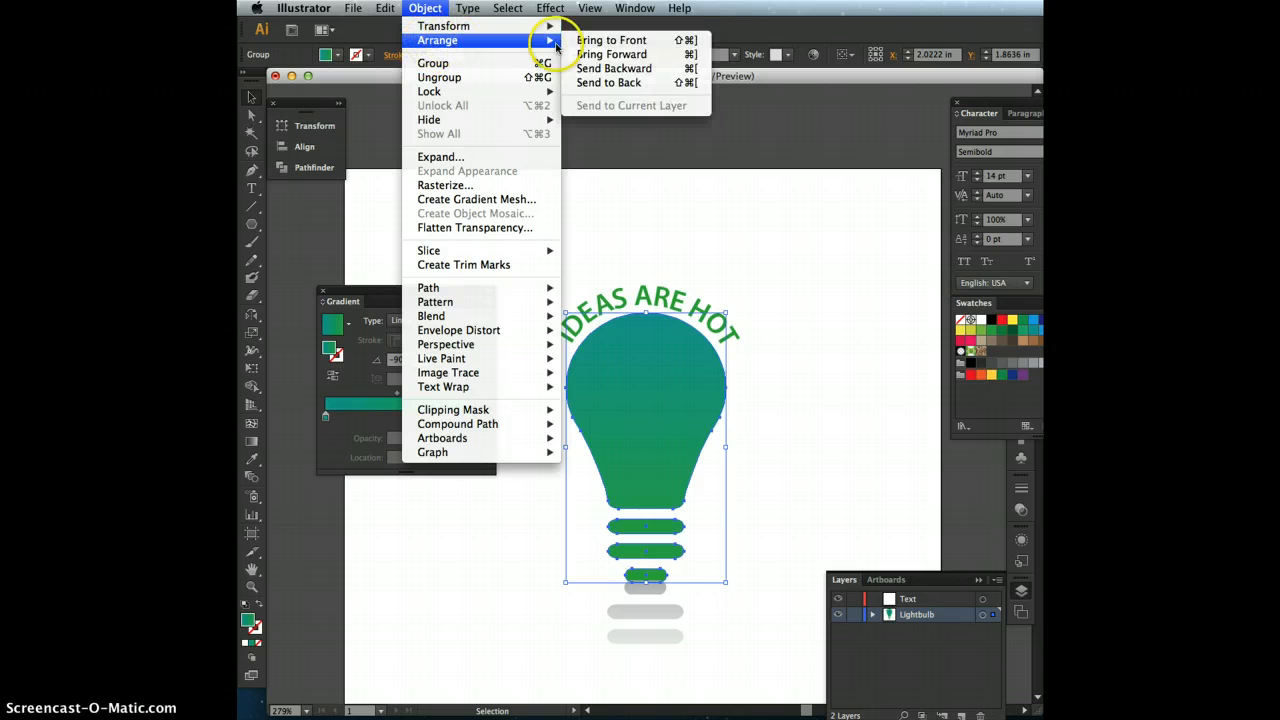
pyautogui.click(620, 40)
pyautogui.click(852, 512)
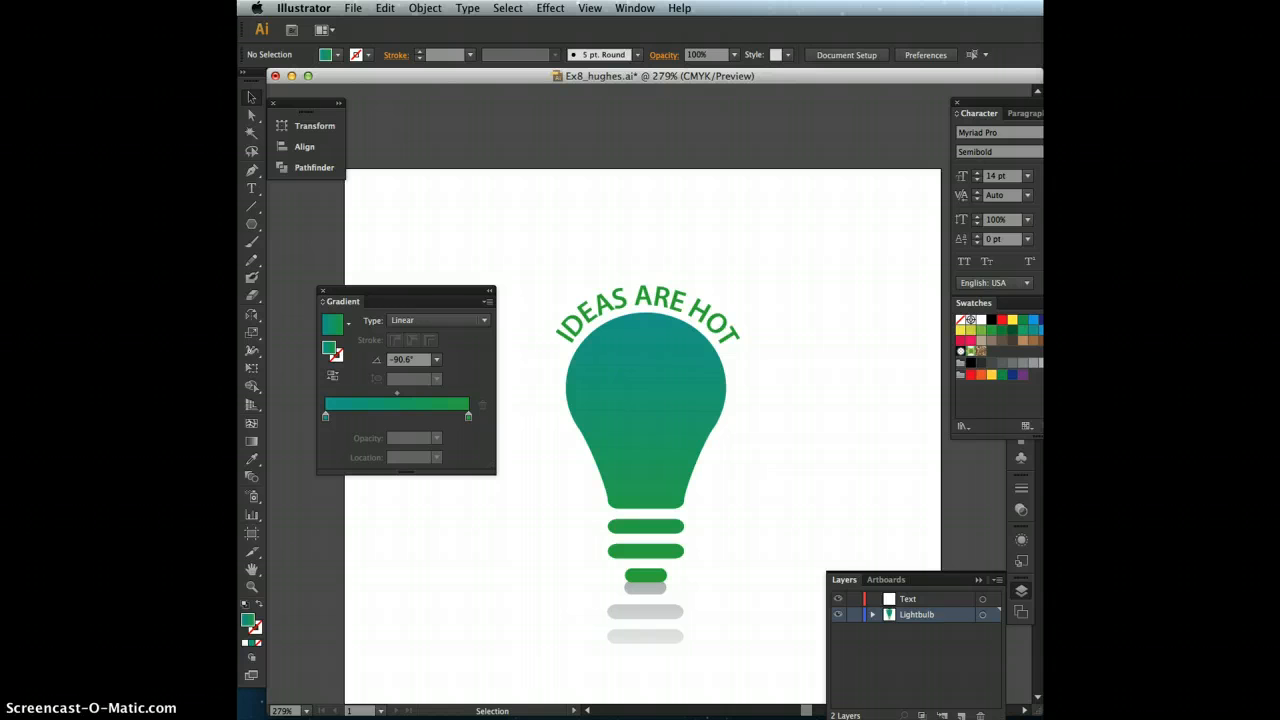
# Move the curved "IDEAS ARE HOT" text from the Lightbulb layer to the Text layer
pyautogui.click(675, 306)
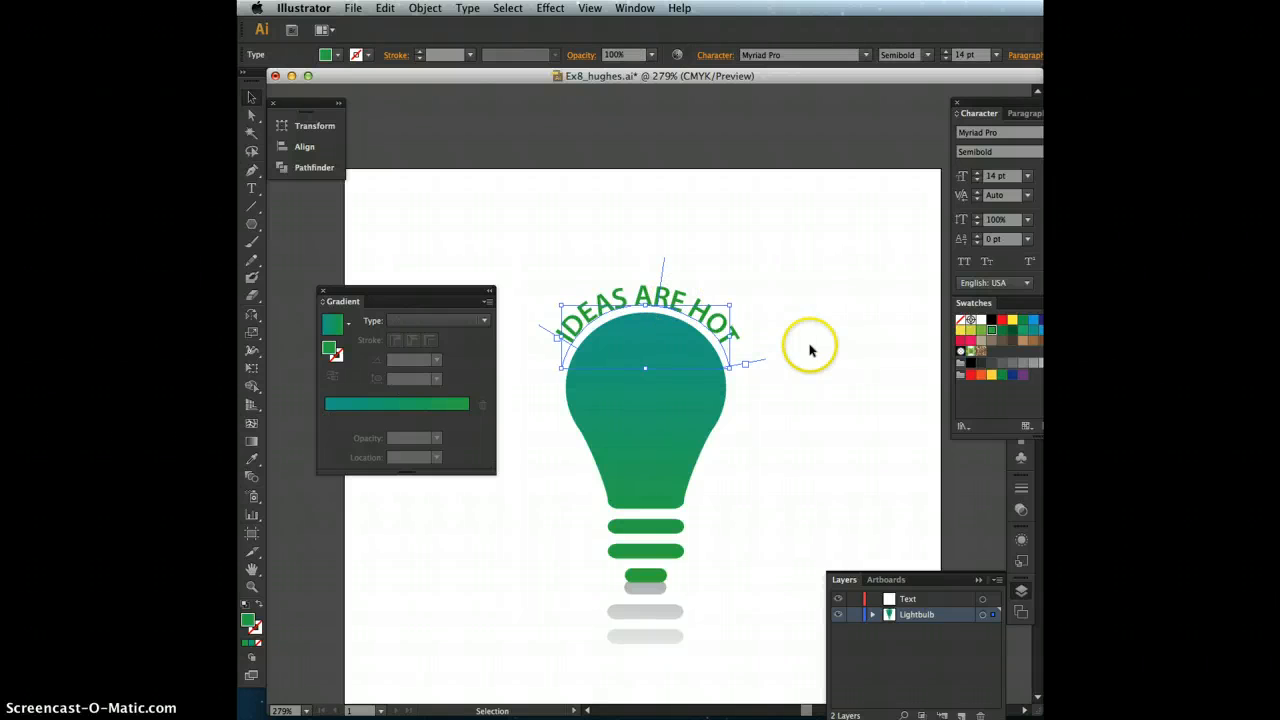
pyautogui.click(800, 294)
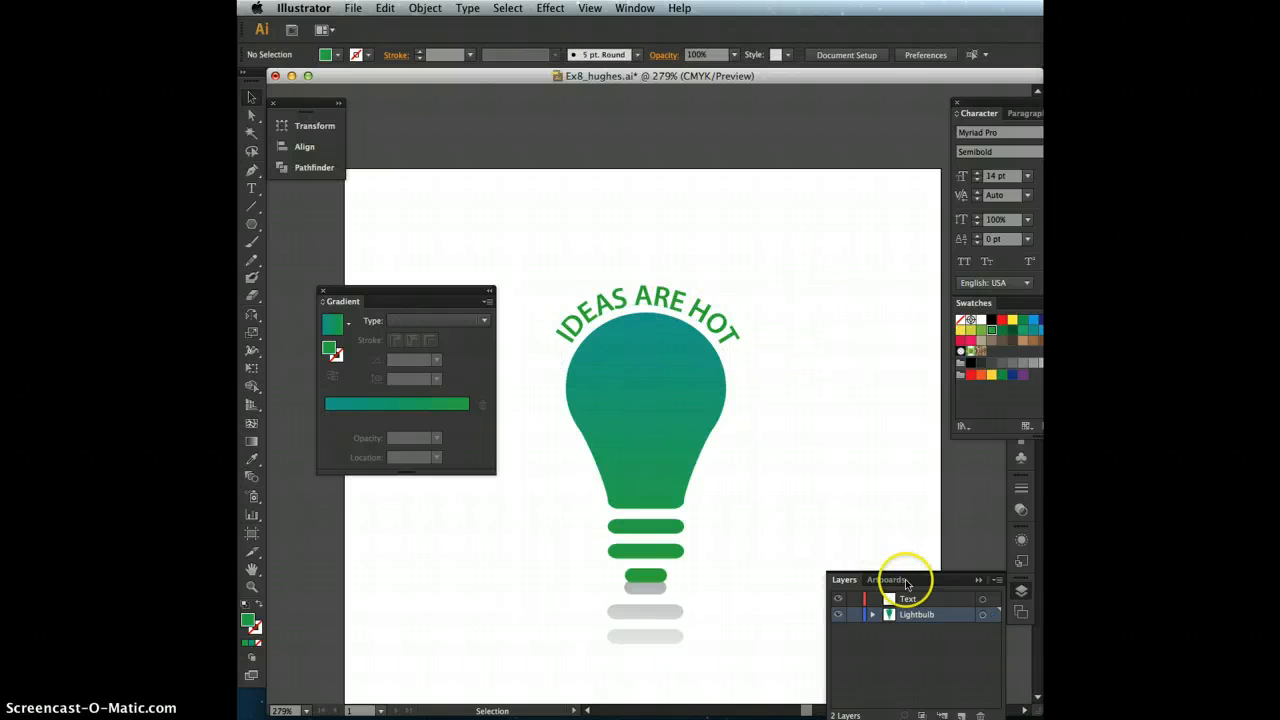
pyautogui.click(646, 292)
pyautogui.moveTo(722, 352); pyautogui.dragTo(728, 326)
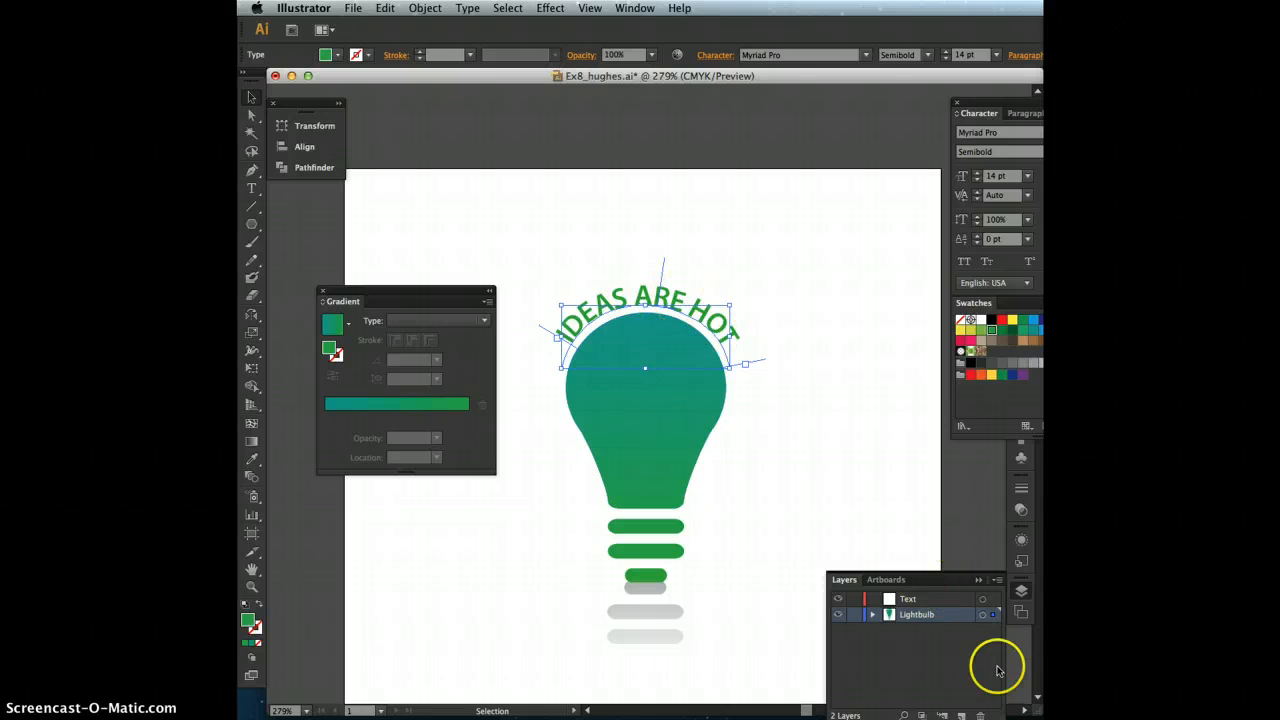
pyautogui.click(994, 615)
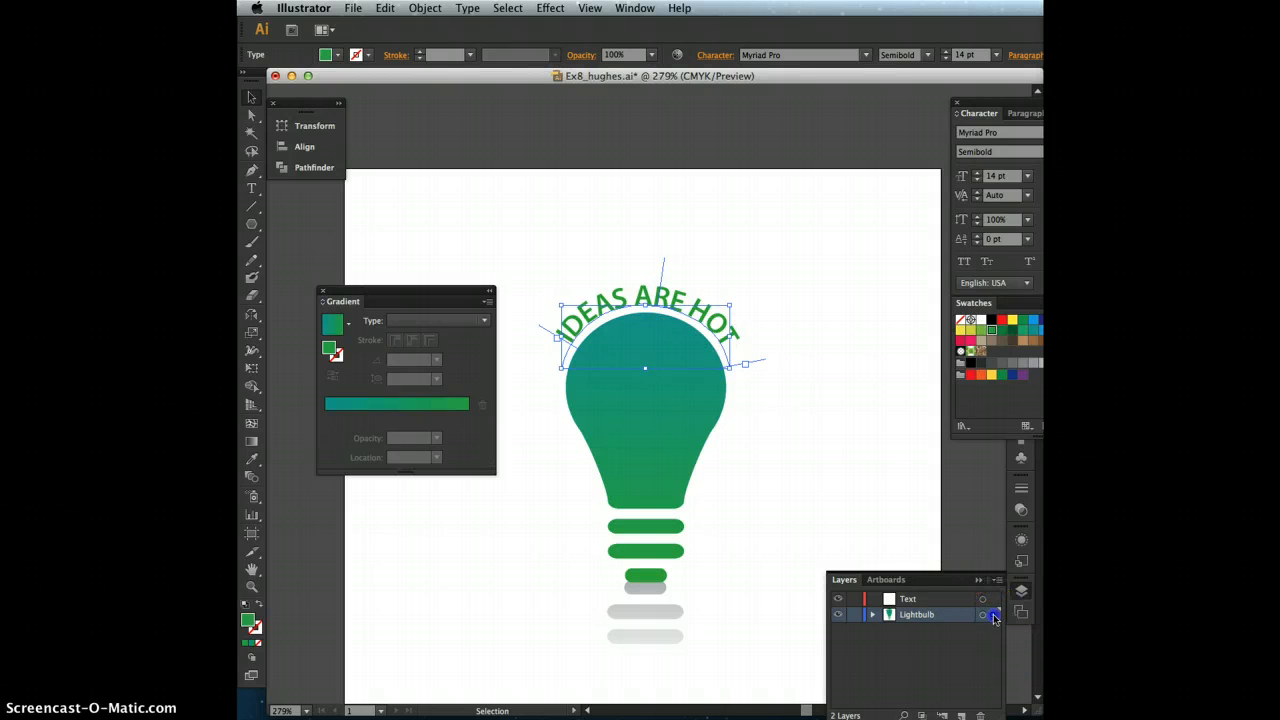
pyautogui.moveTo(994, 603); pyautogui.dragTo(993, 603)
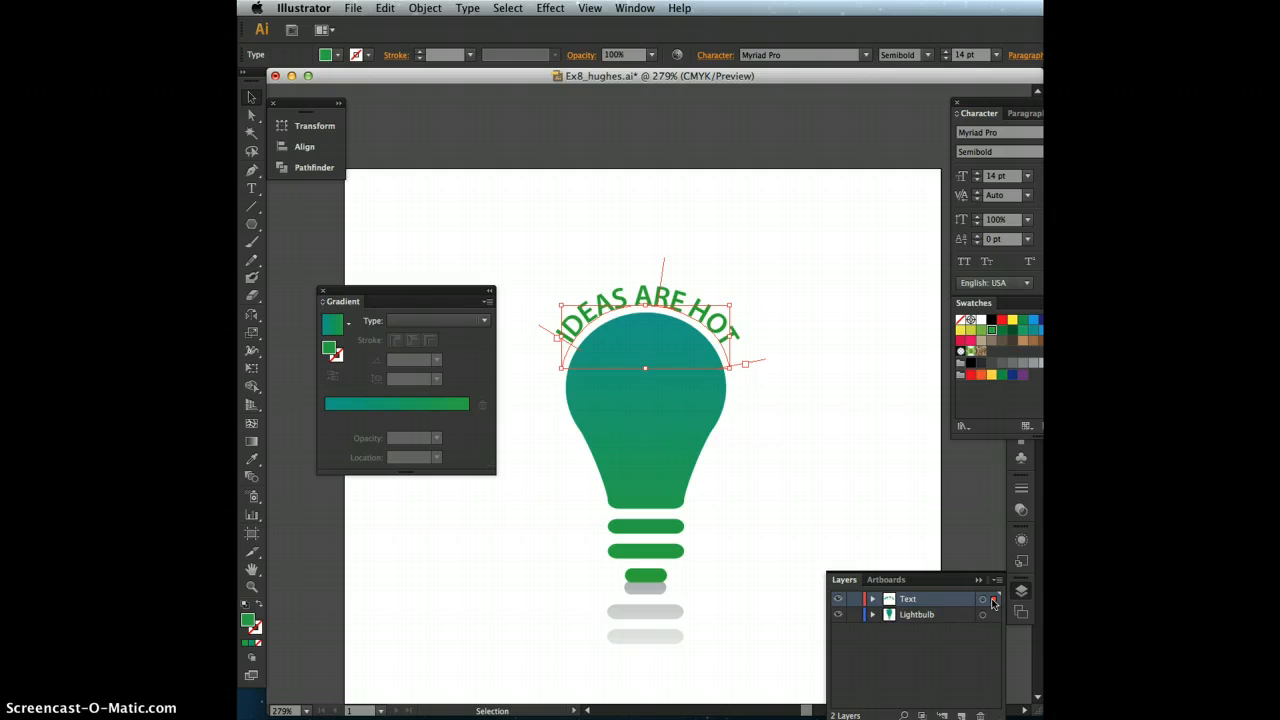
pyautogui.click(848, 363)
# Set up a horizontal Bulge warp on the curved "IDEAS ARE HOT" text with preview on, and reduce its bend
pyautogui.click(686, 290)
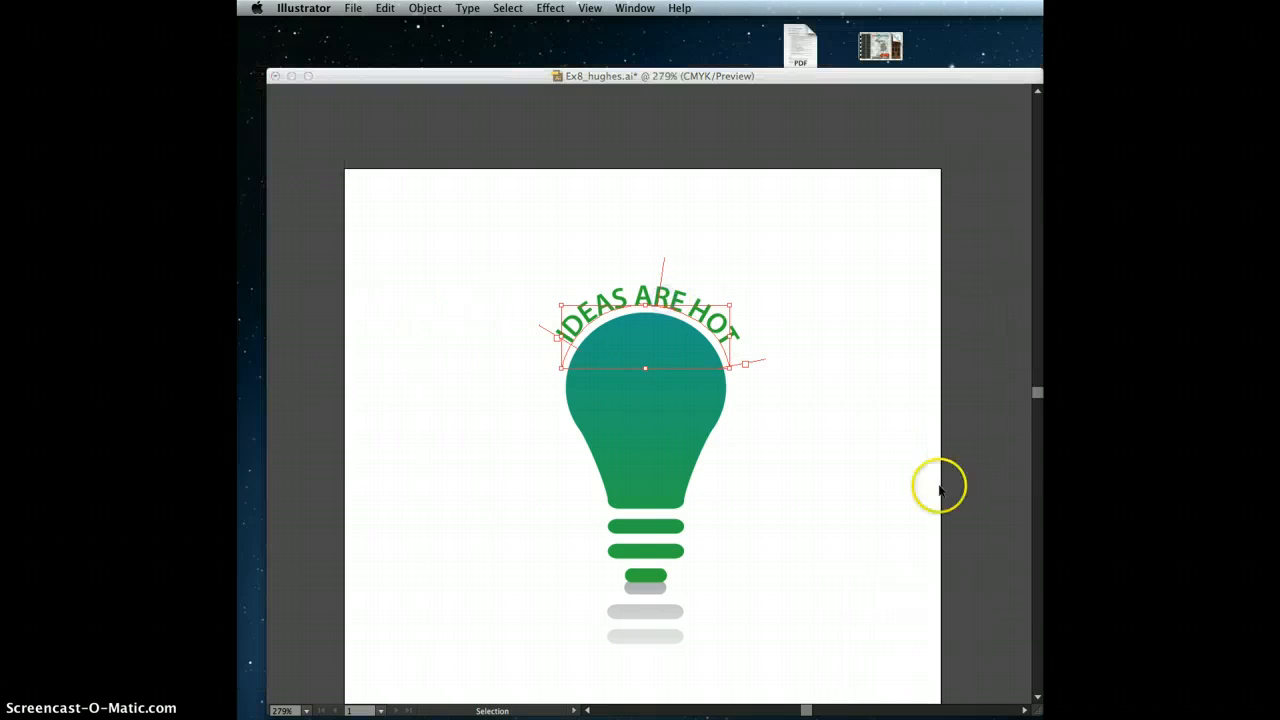
pyautogui.click(790, 436)
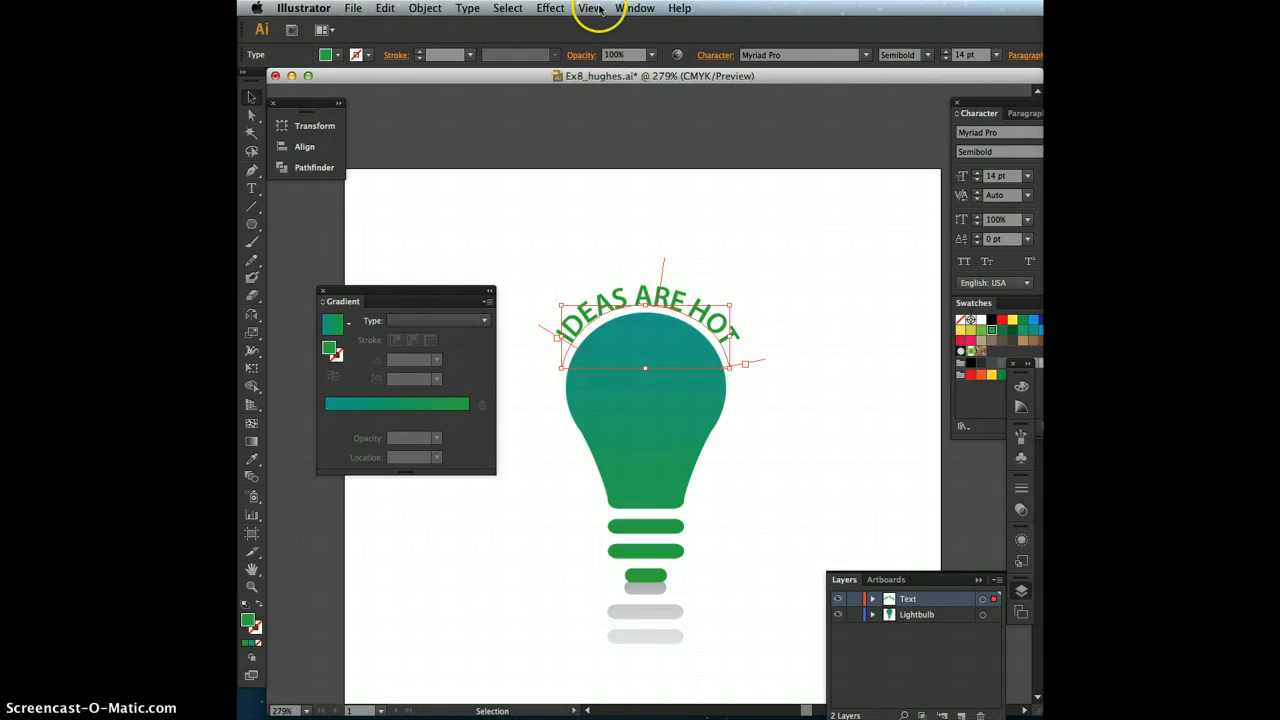
pyautogui.click(550, 8)
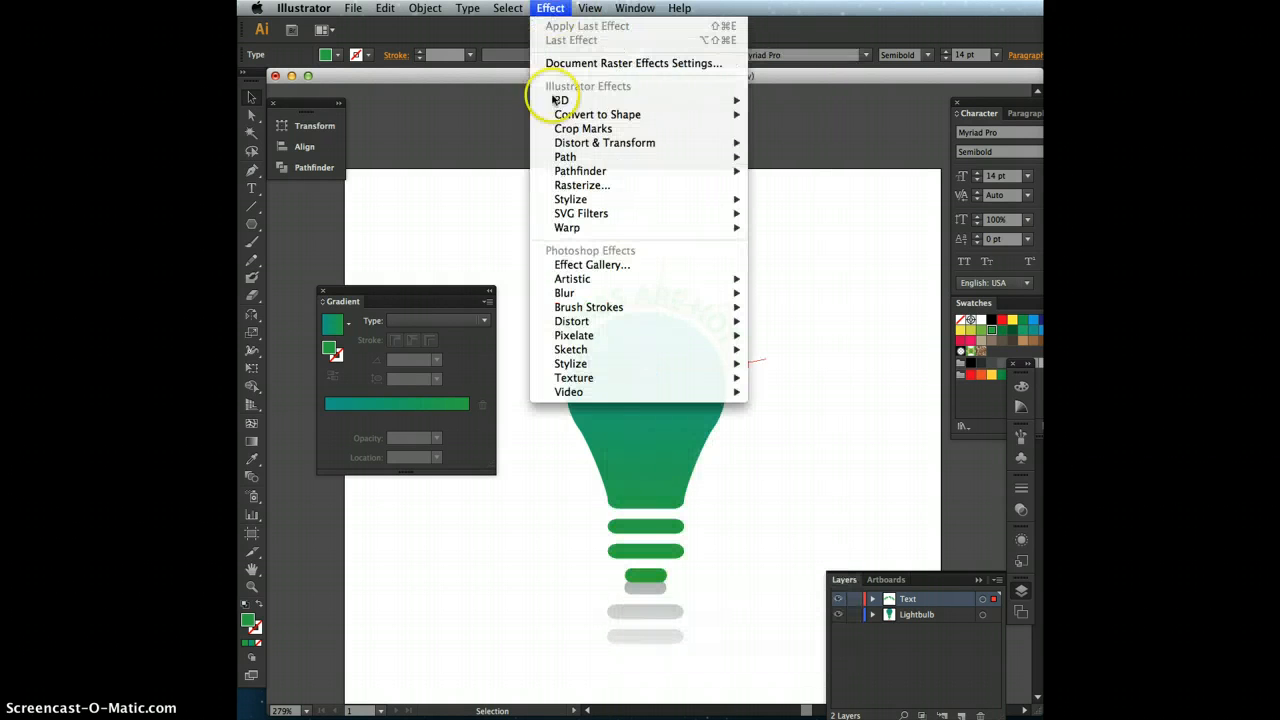
pyautogui.moveTo(579, 230)
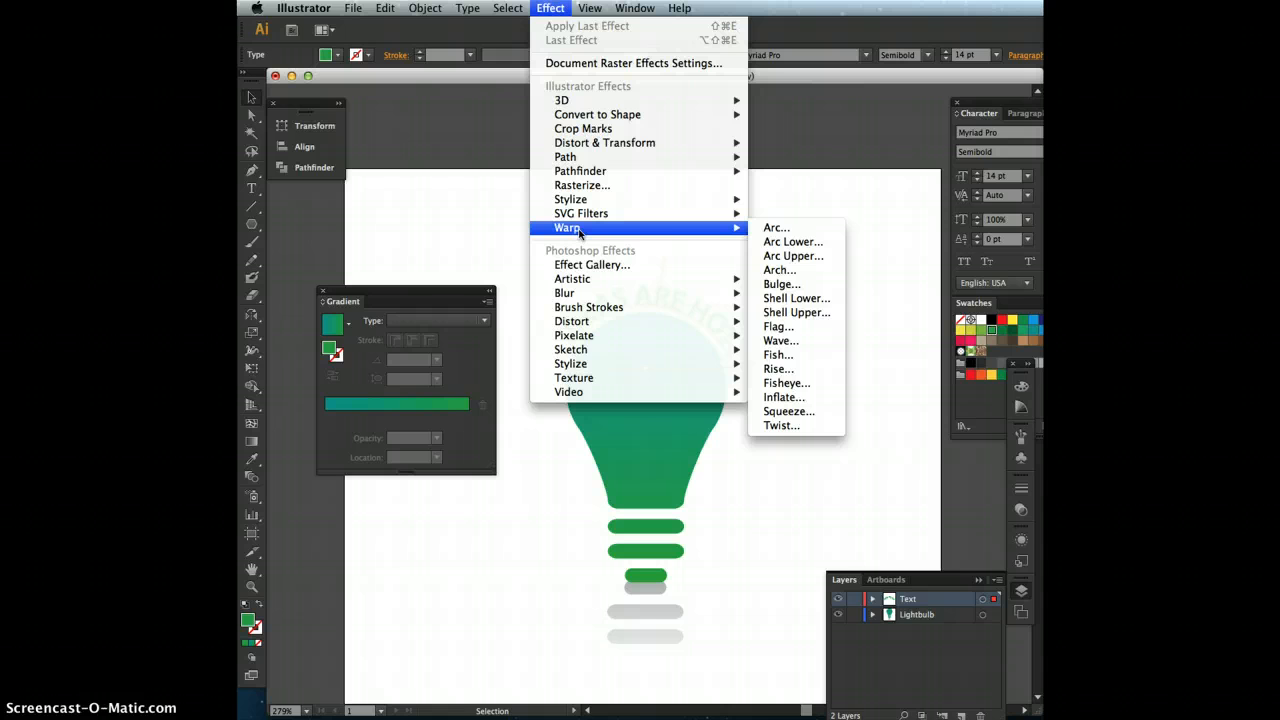
pyautogui.moveTo(702, 145)
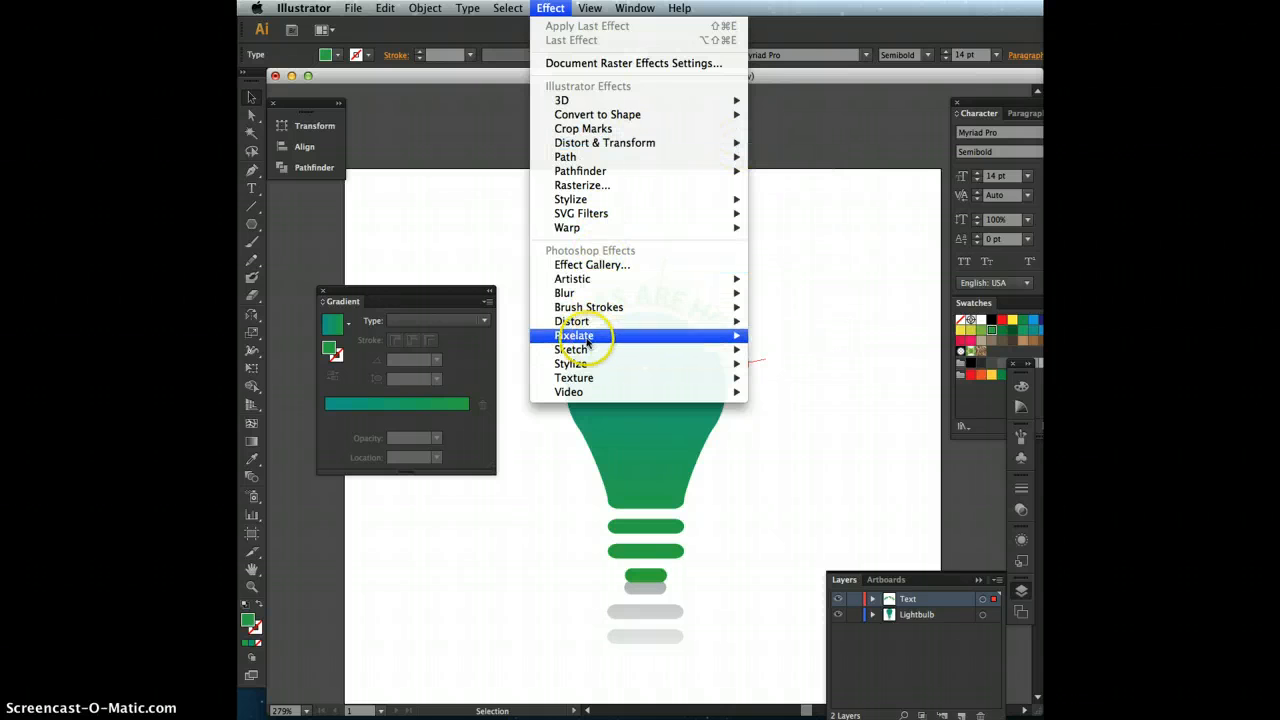
pyautogui.moveTo(596, 288)
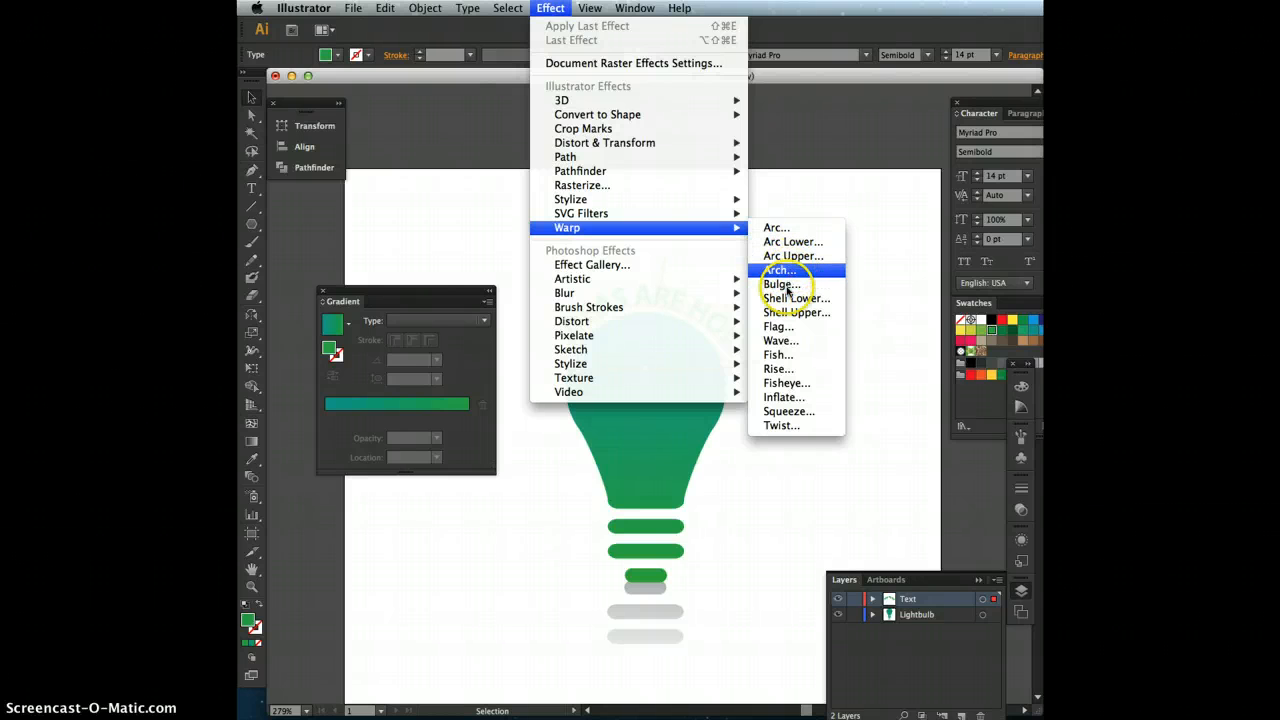
pyautogui.click(781, 285)
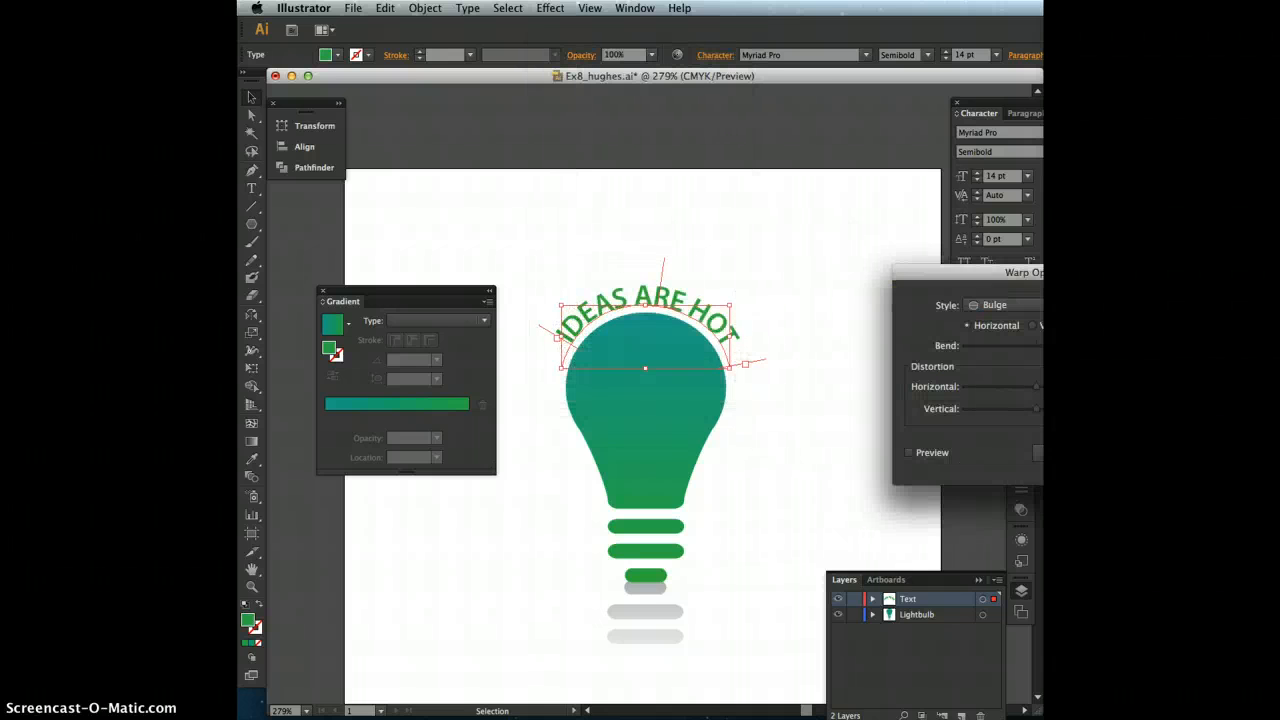
pyautogui.click(909, 453)
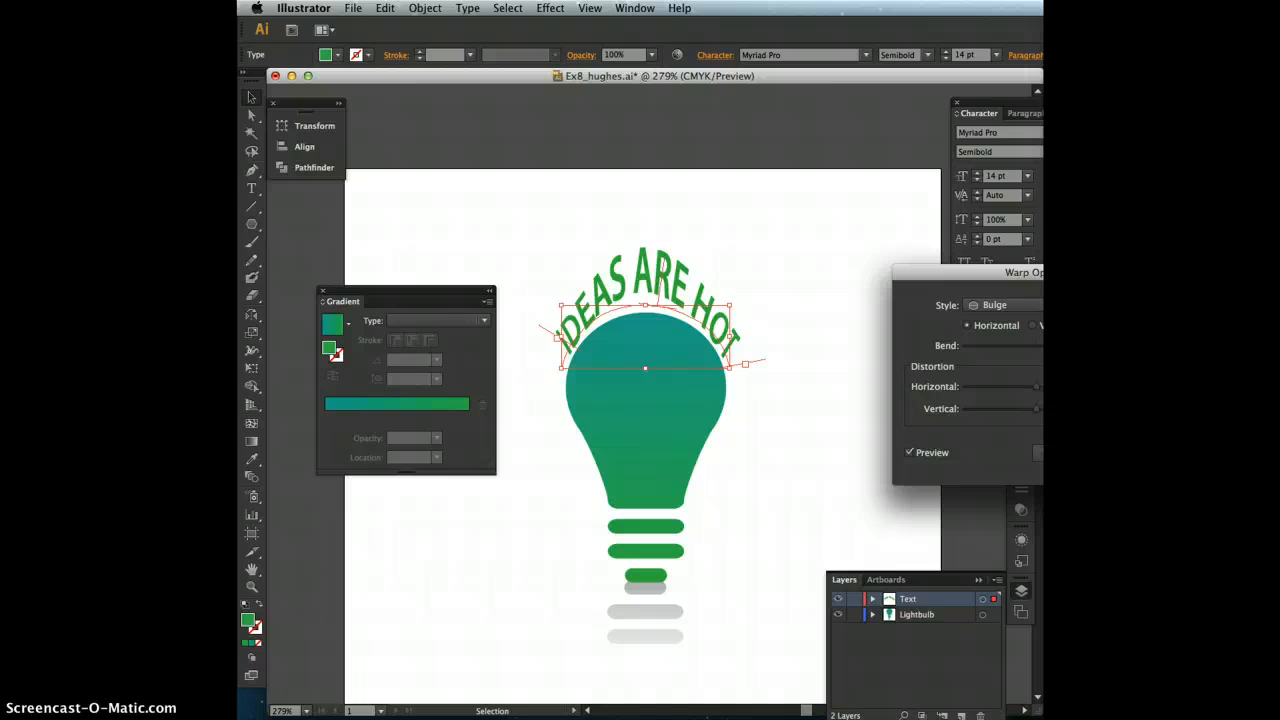
pyautogui.moveTo(1073, 346); pyautogui.dragTo(1046, 346)
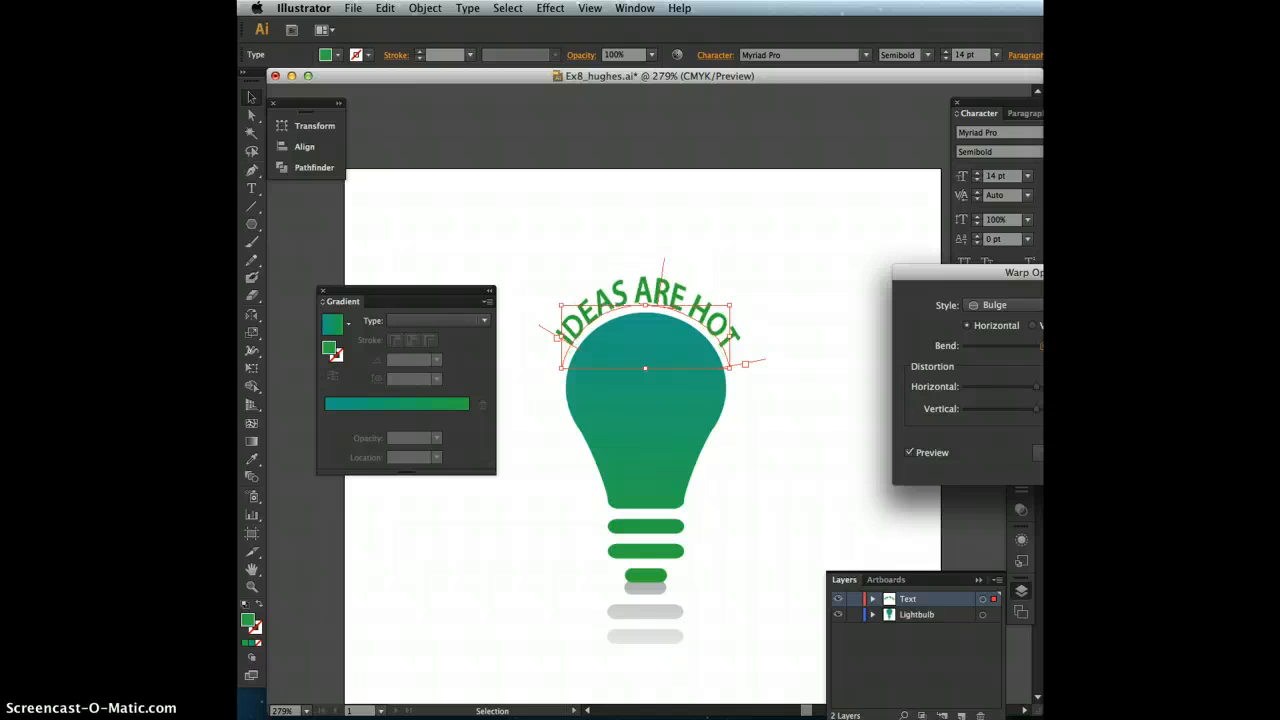
# Adjust the Bulge warp's distortion so the outer letters spread wider, apply it to the text, and deselect
pyautogui.click(1036, 388)
pyautogui.moveTo(1038, 388); pyautogui.dragTo(1055, 411)
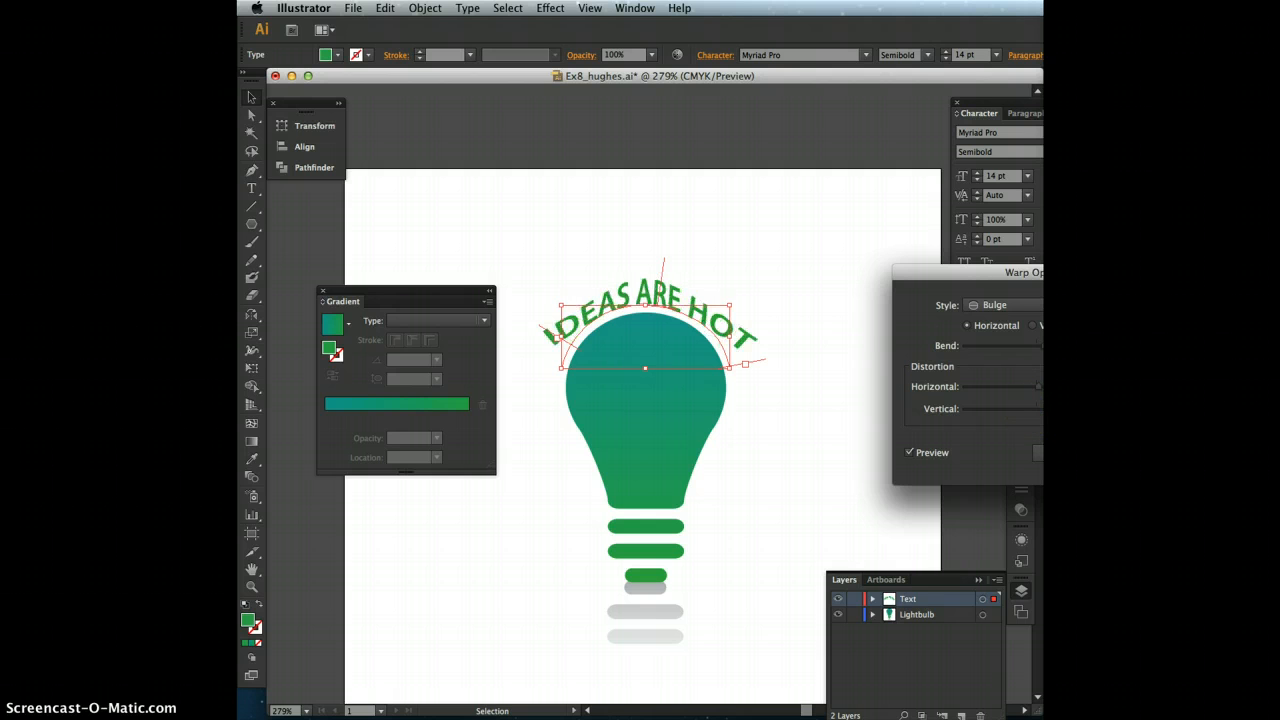
pyautogui.press('Return')
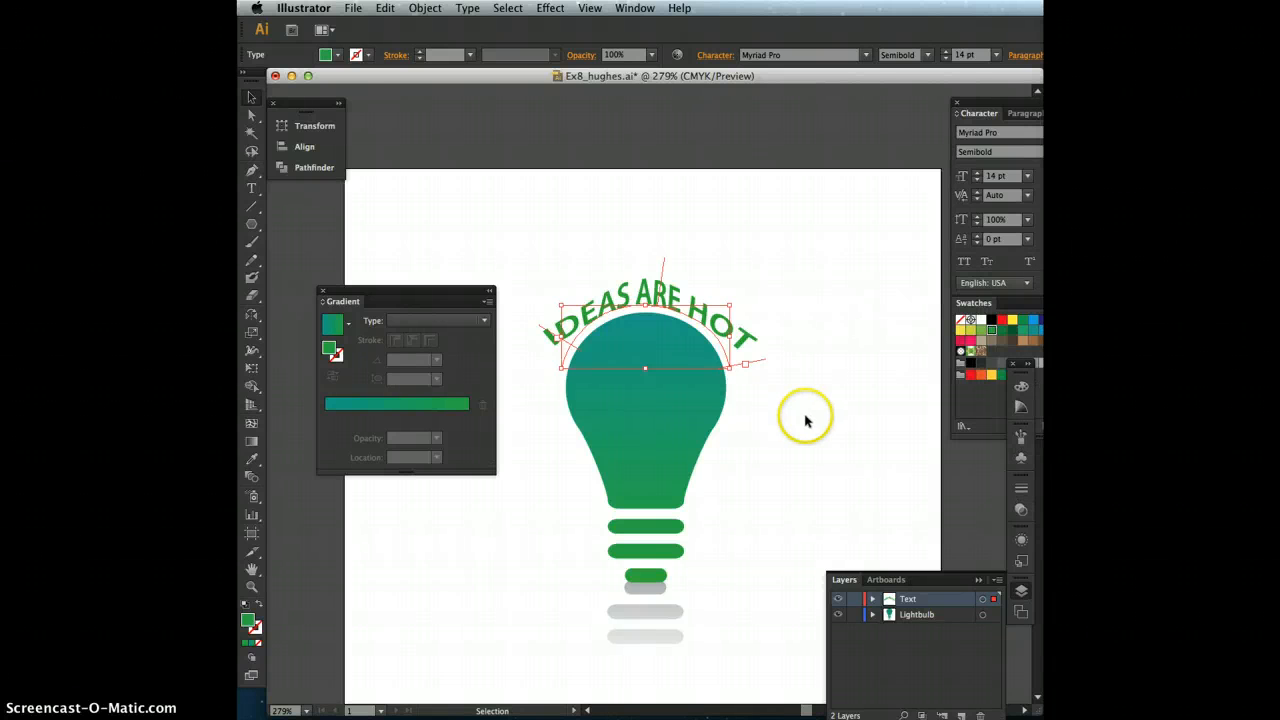
pyautogui.click(864, 404)
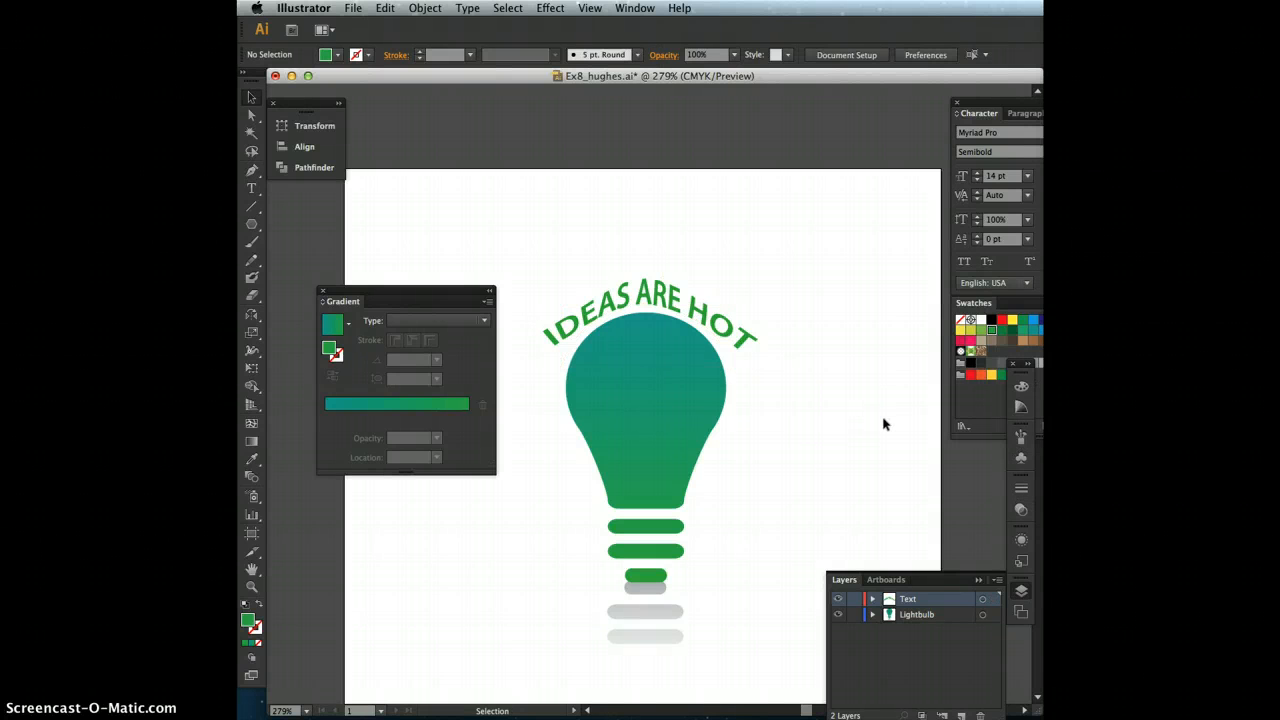
# Try converting the warped "IDEAS ARE HOT" text to outlines, undo the conversion, and deselect the text
pyautogui.click(651, 297)
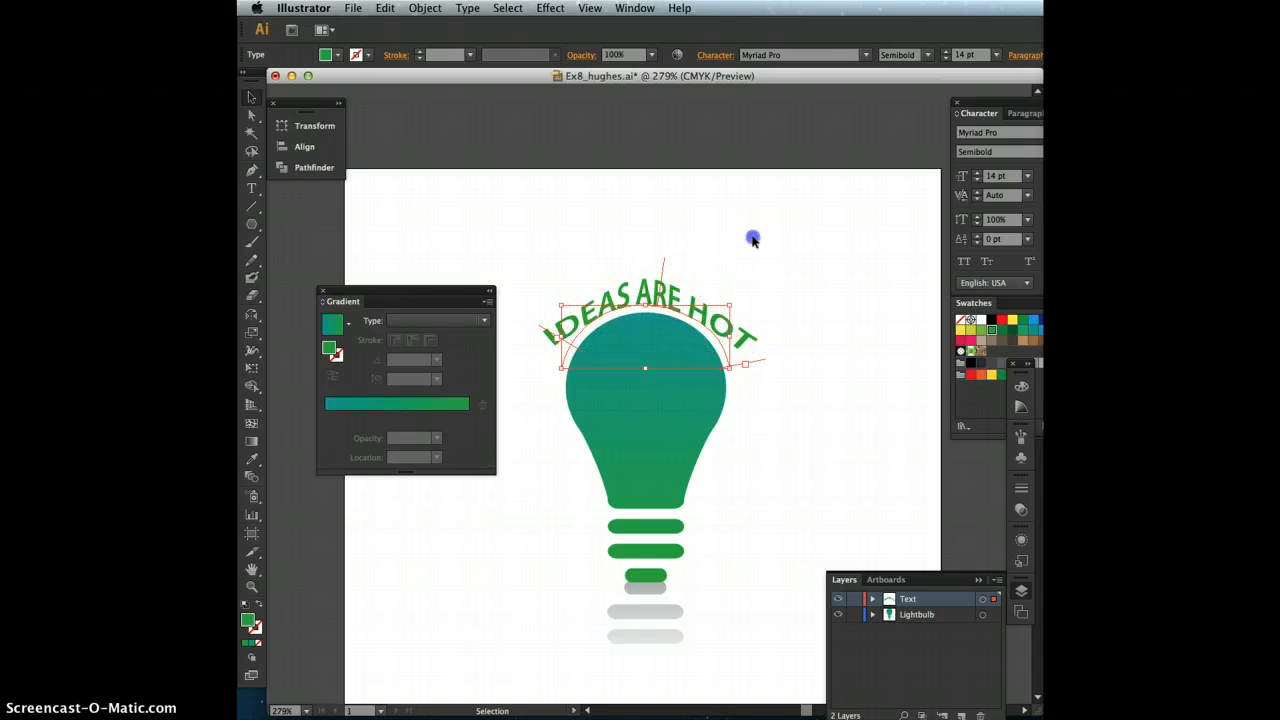
pyautogui.click(752, 236)
pyautogui.click(672, 300)
pyautogui.moveTo(662, 305); pyautogui.dragTo(652, 299)
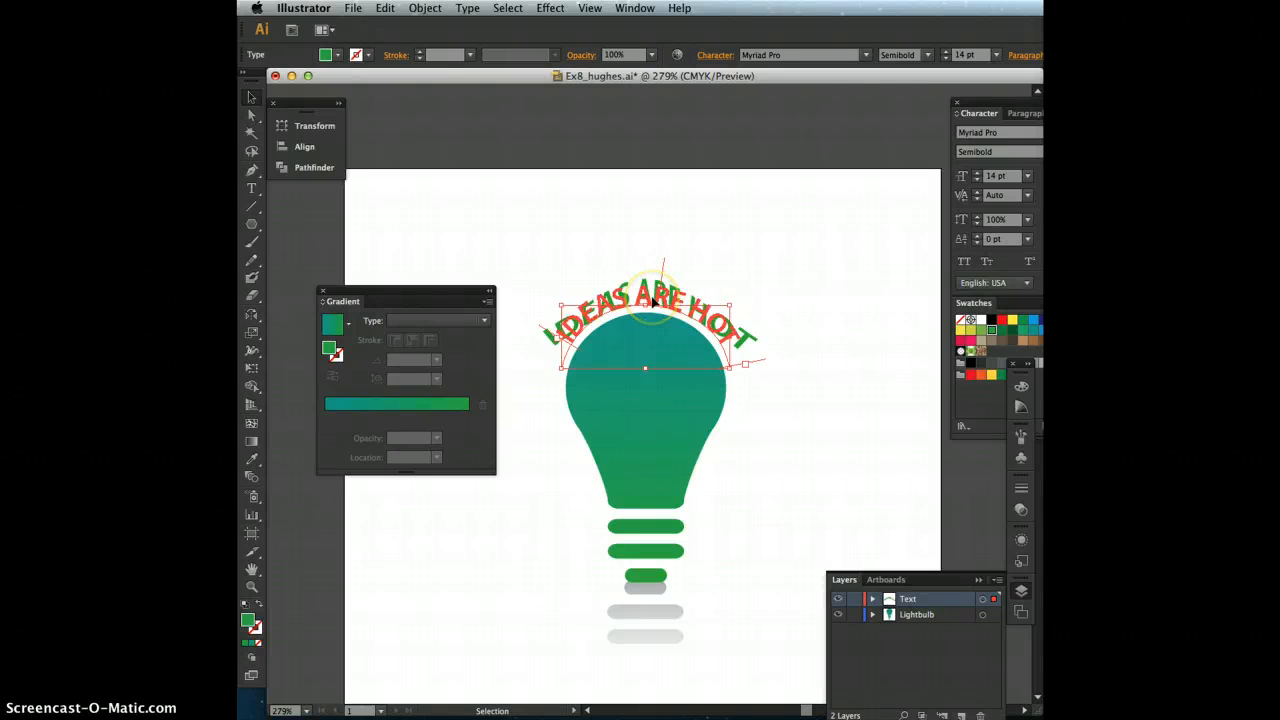
pyautogui.click(467, 8)
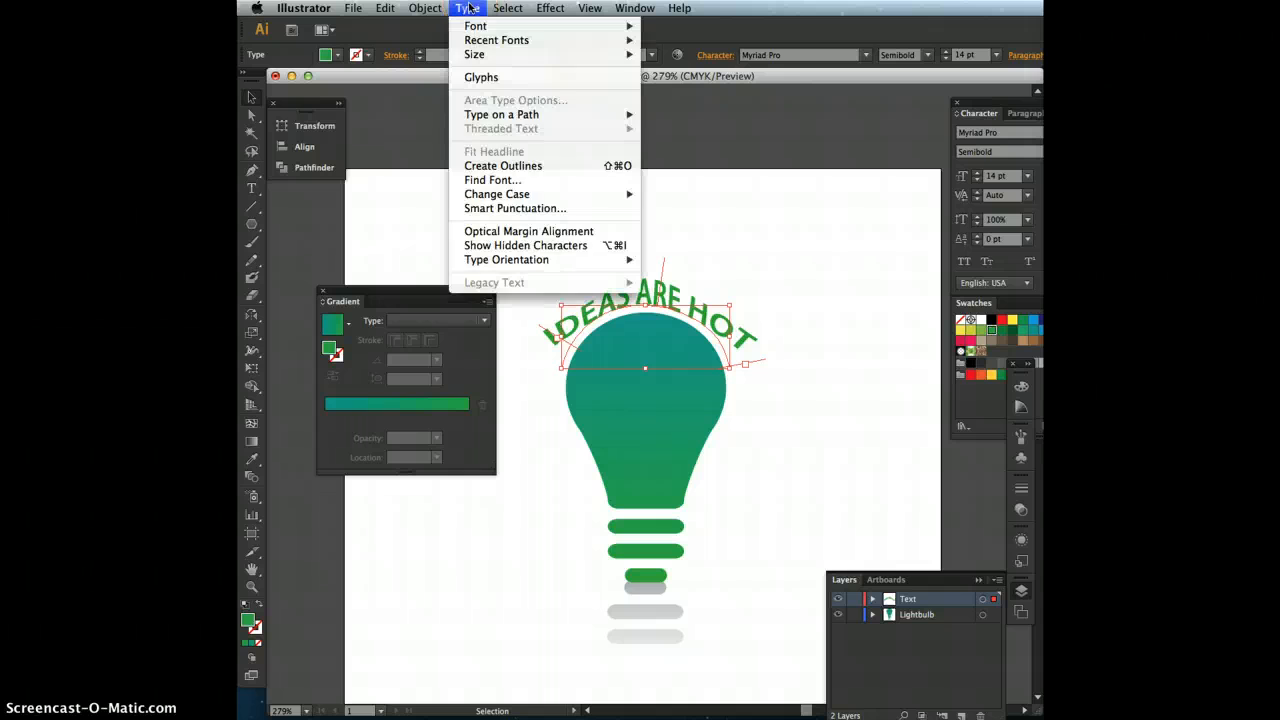
pyautogui.click(492, 165)
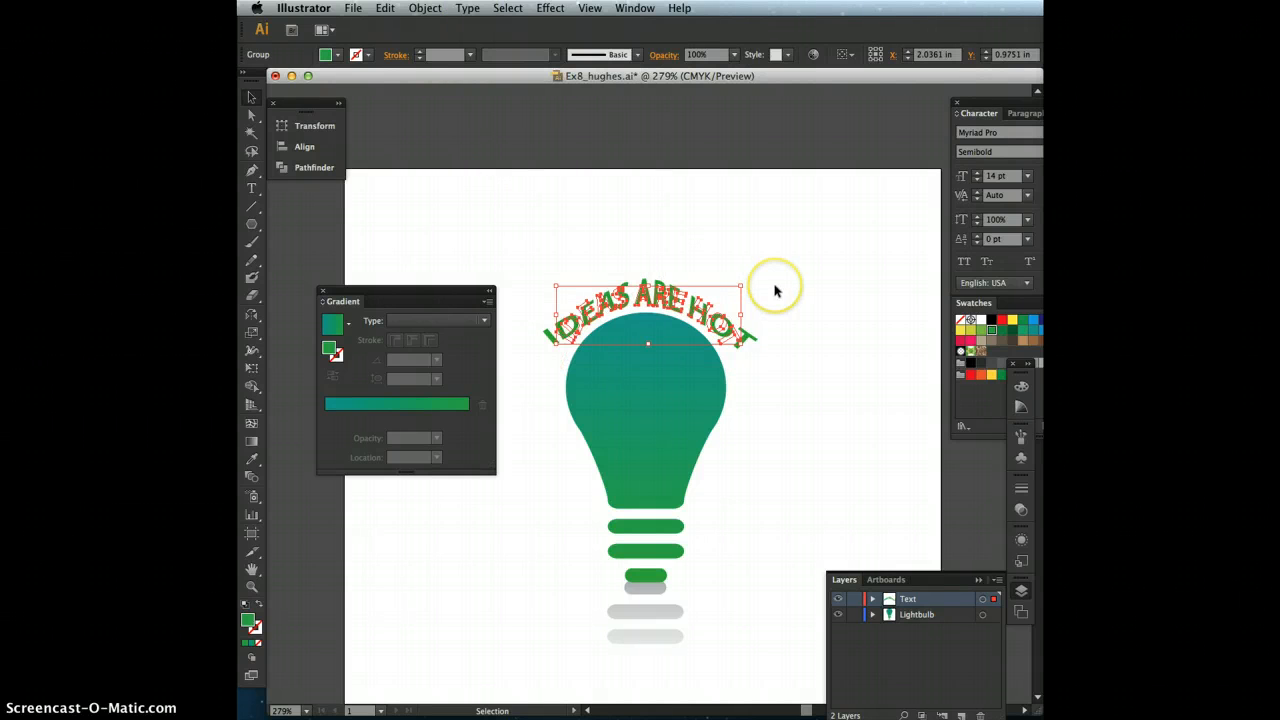
pyautogui.click(771, 287)
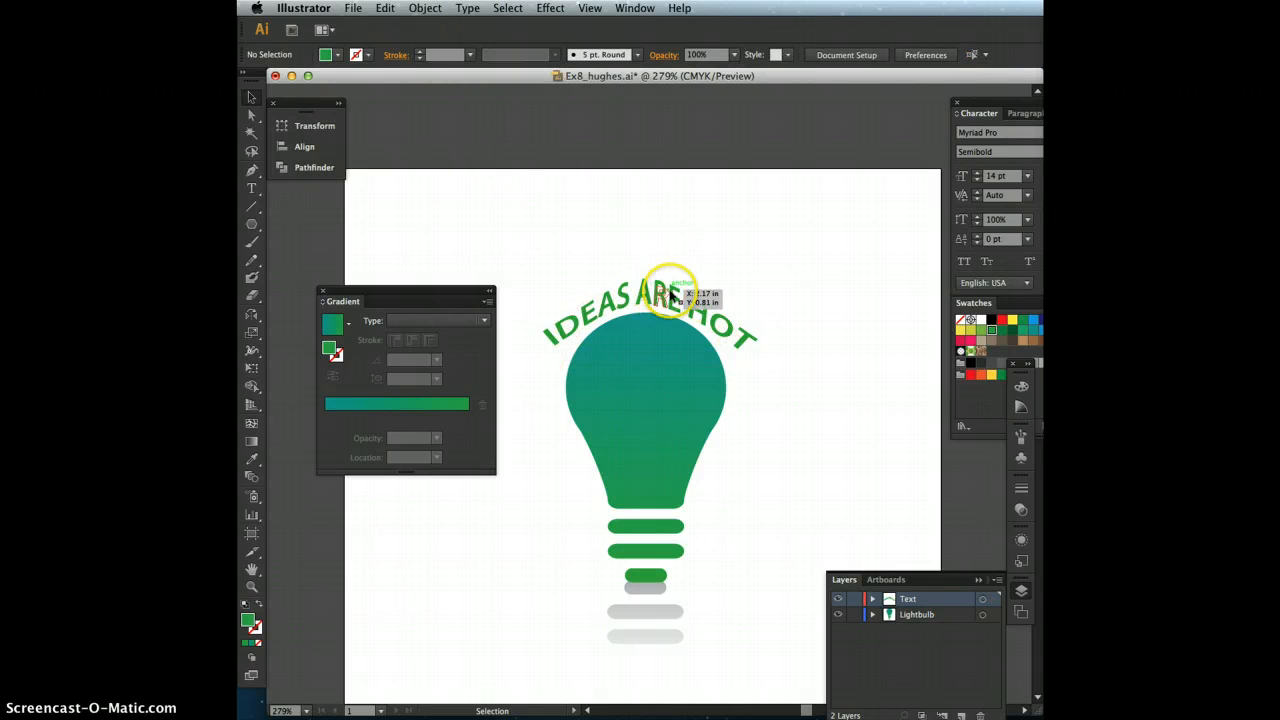
pyautogui.click(575, 330)
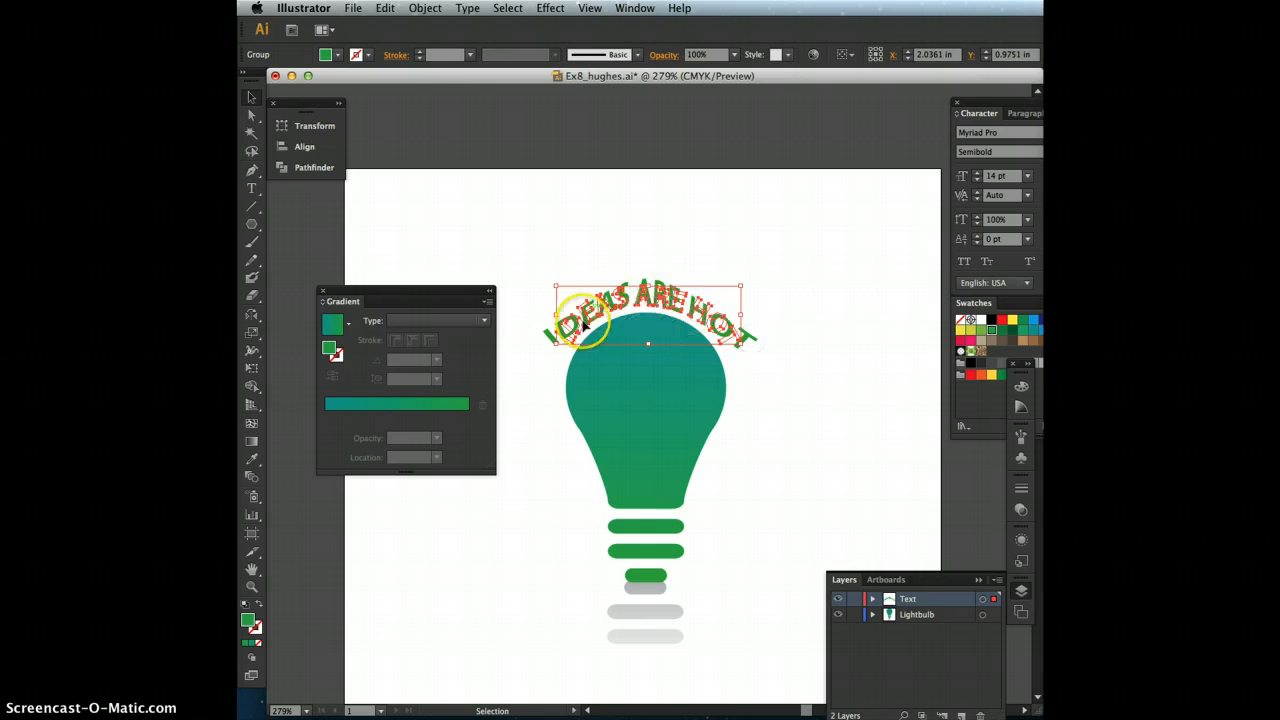
pyautogui.press('super+z')
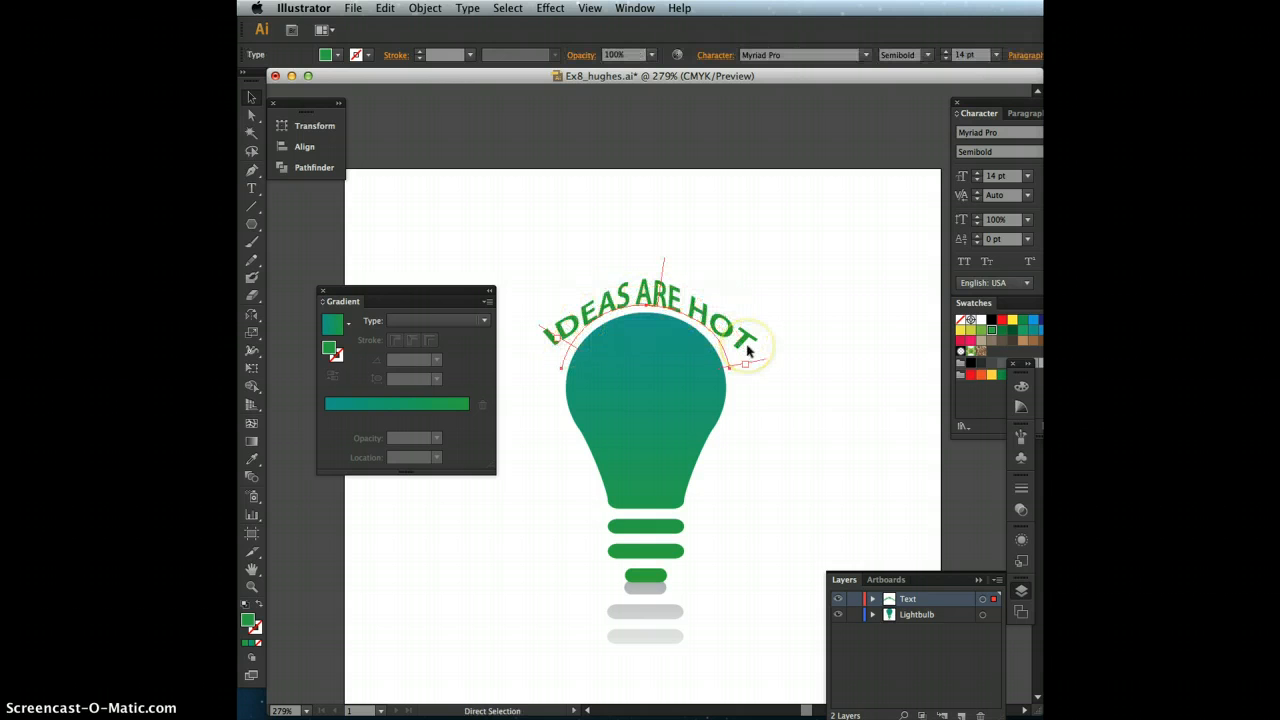
pyautogui.click(767, 270)
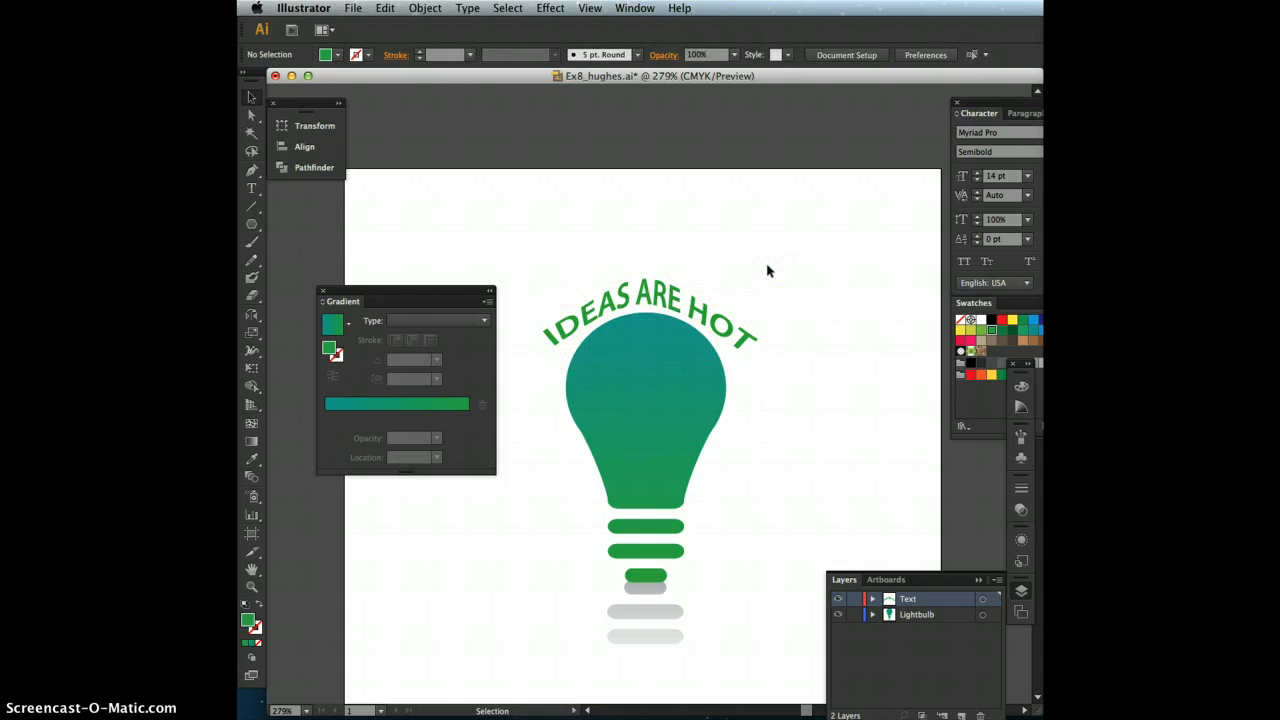
pyautogui.click(774, 263)
# Examine the file formats available for saving the document under Save As, including Adobe PDF, and cancel without saving
pyautogui.click(353, 8)
pyautogui.click(378, 134)
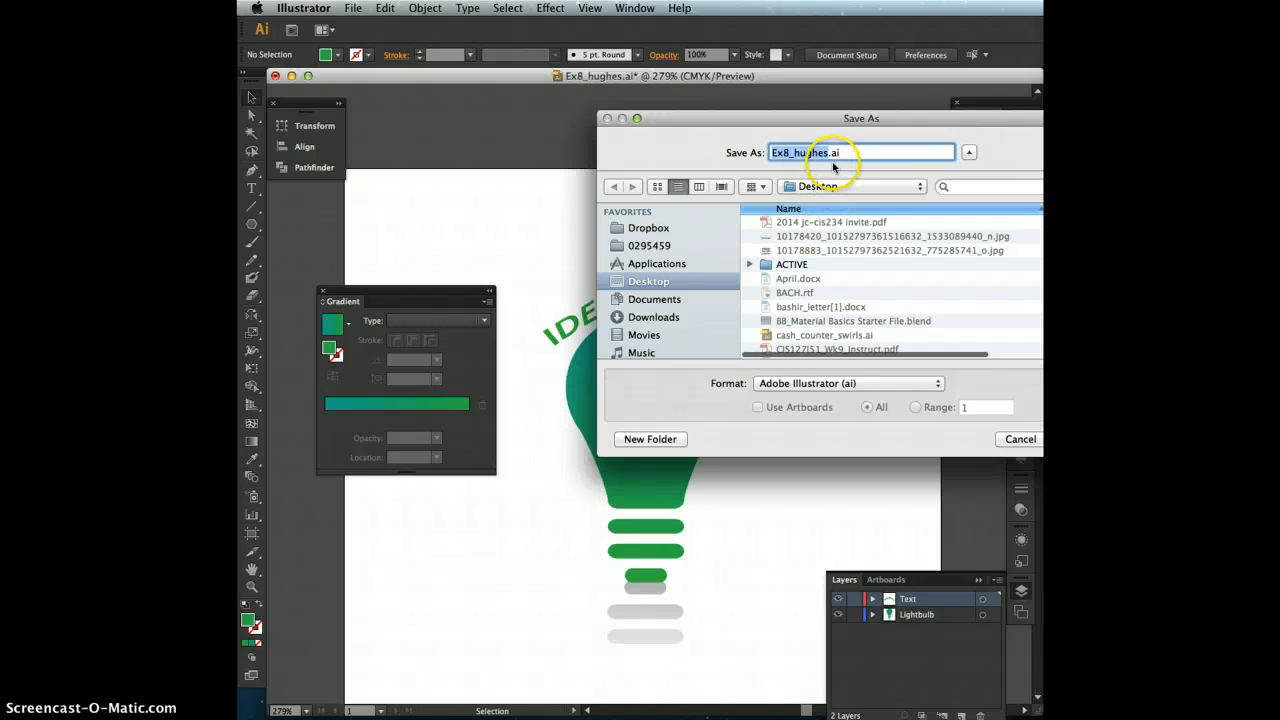
pyautogui.click(815, 384)
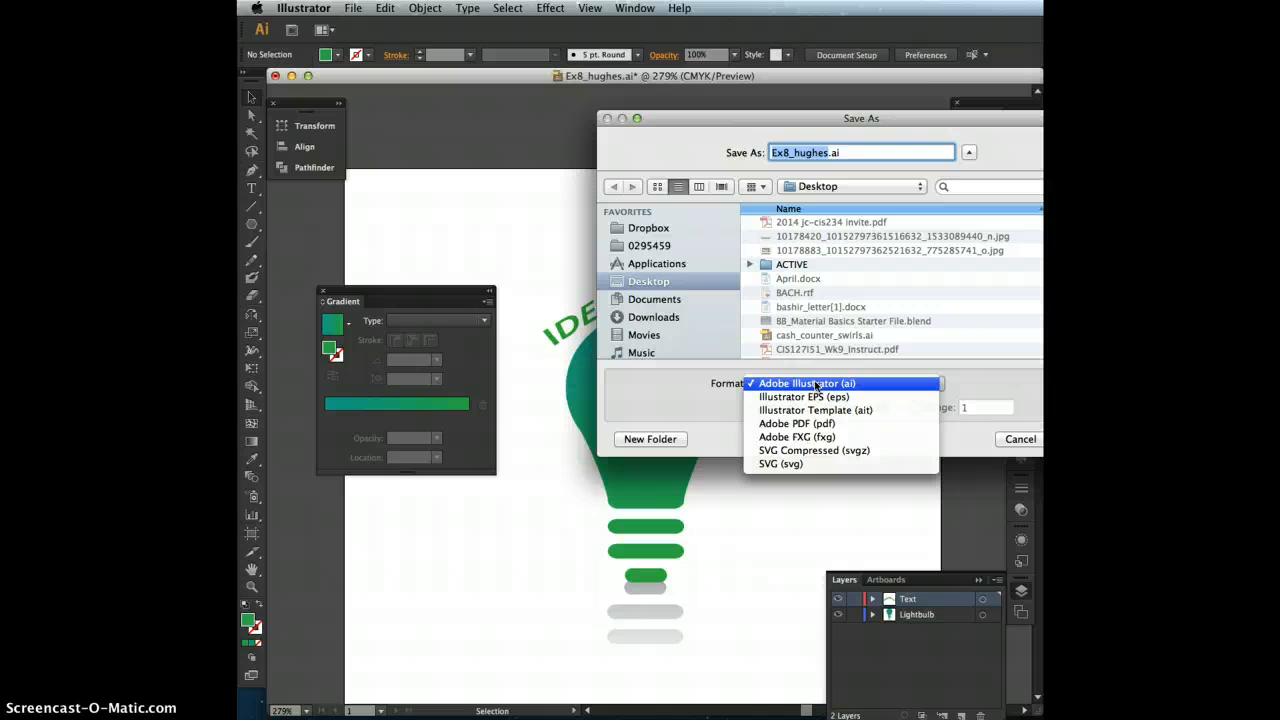
pyautogui.click(782, 426)
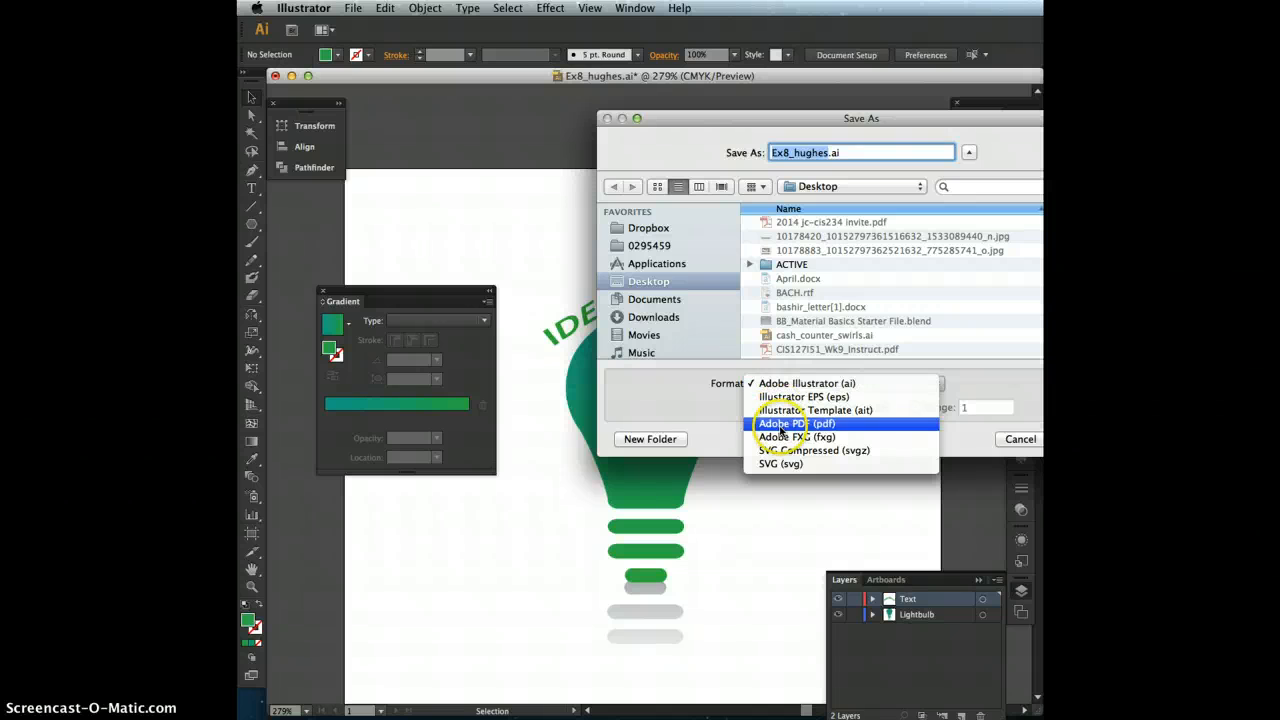
pyautogui.click(683, 392)
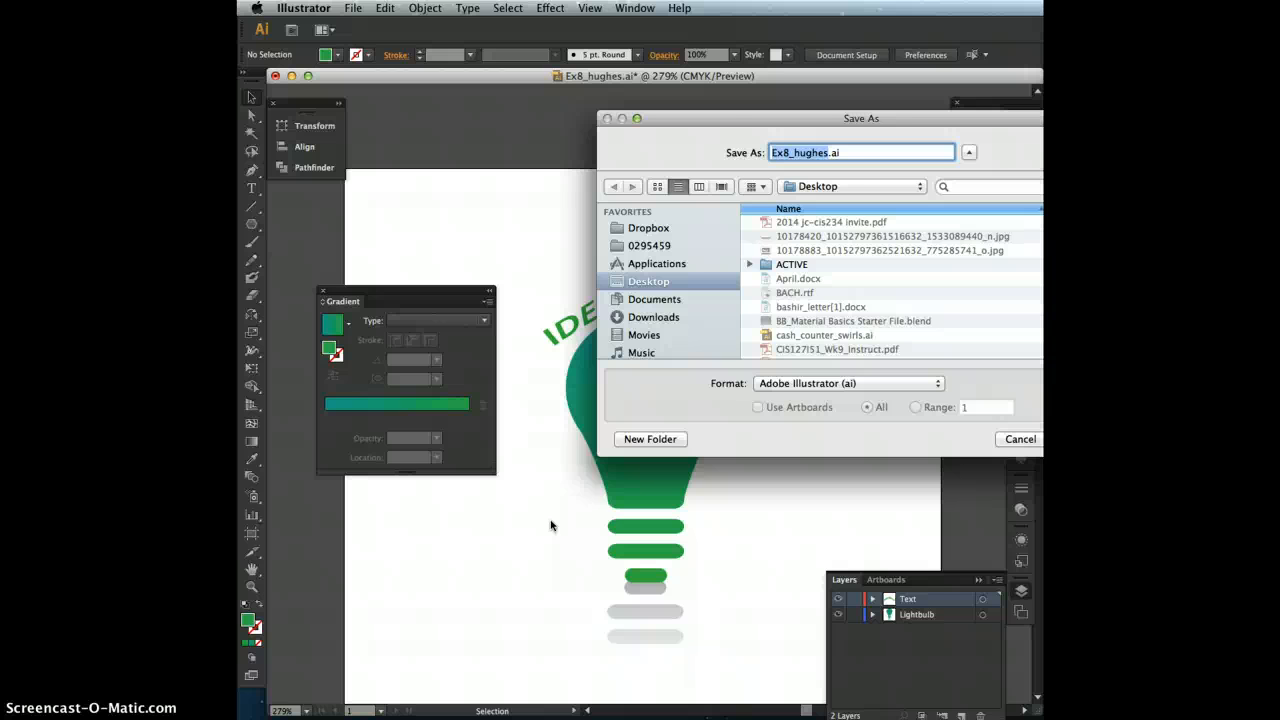
pyautogui.moveTo(732, 118); pyautogui.dragTo(510, 101)
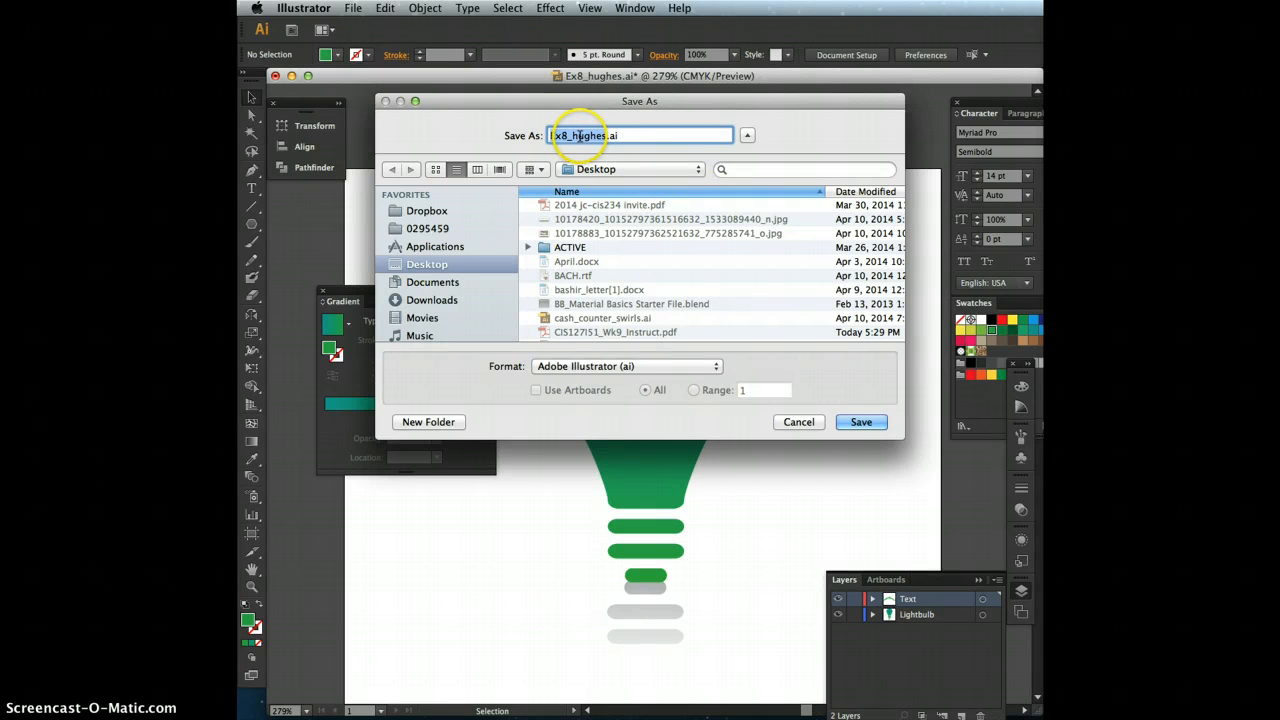
pyautogui.click(796, 421)
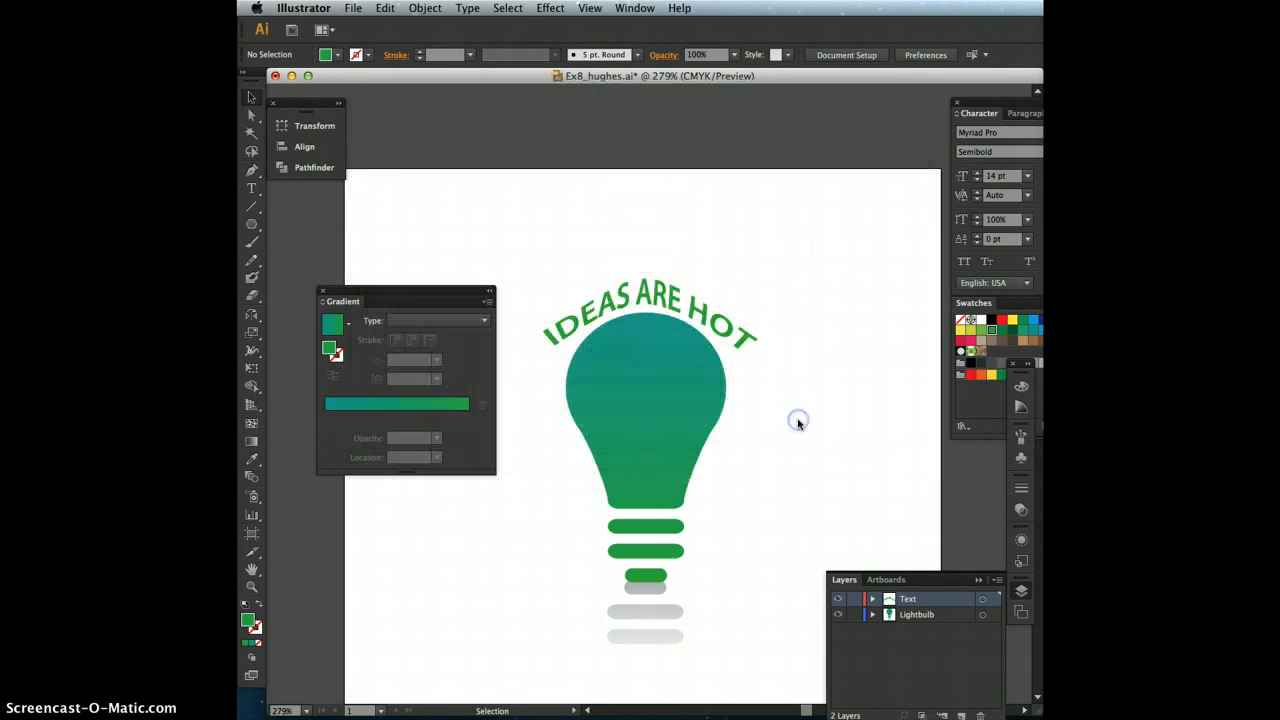